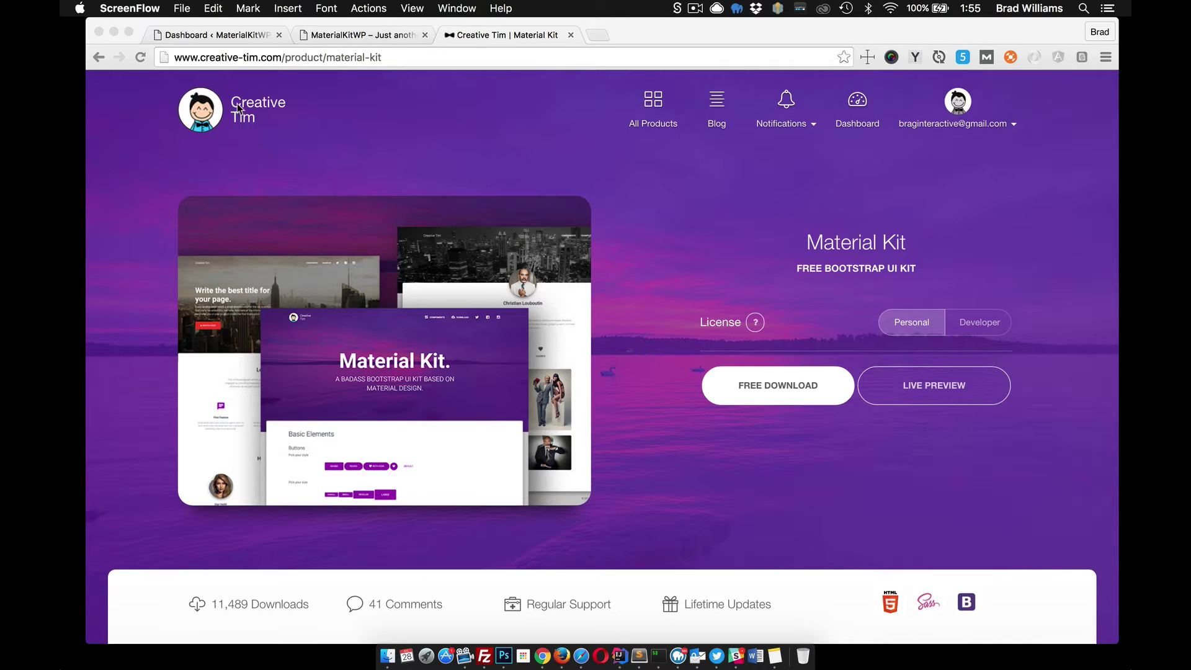
Check that MaterialKitWP is the active theme, then view the plugins list showing Kirki Toolkit network-active
left_click(226, 36)
left_click(226, 36)
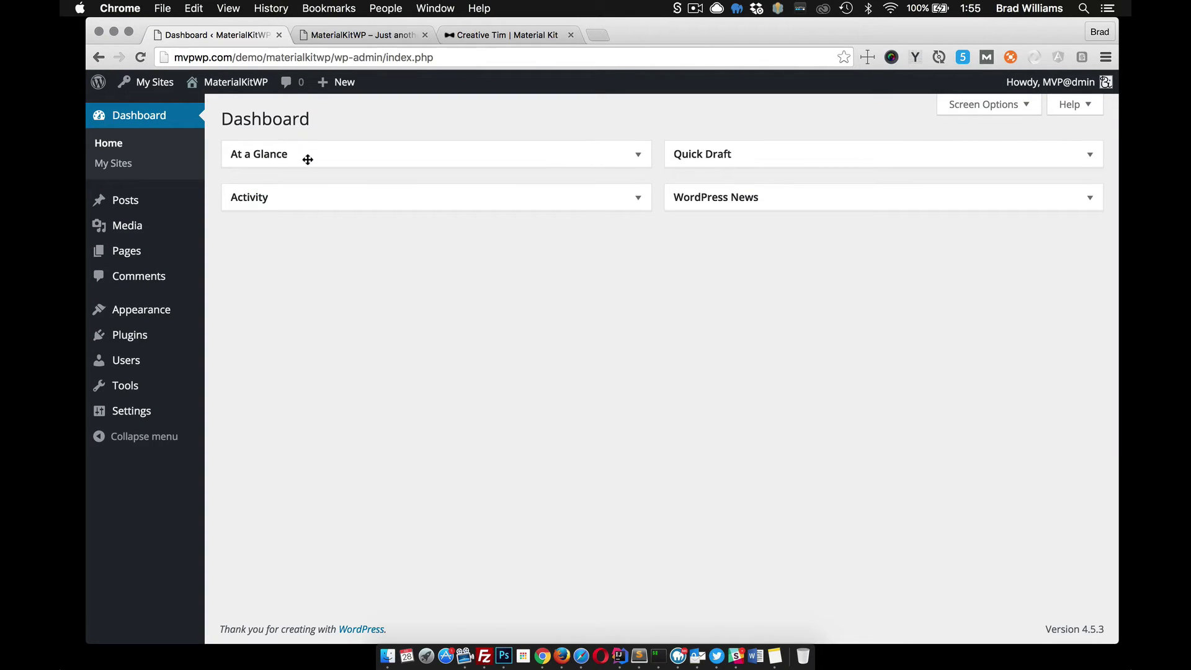
mouse_move(168, 313)
left_click(240, 314)
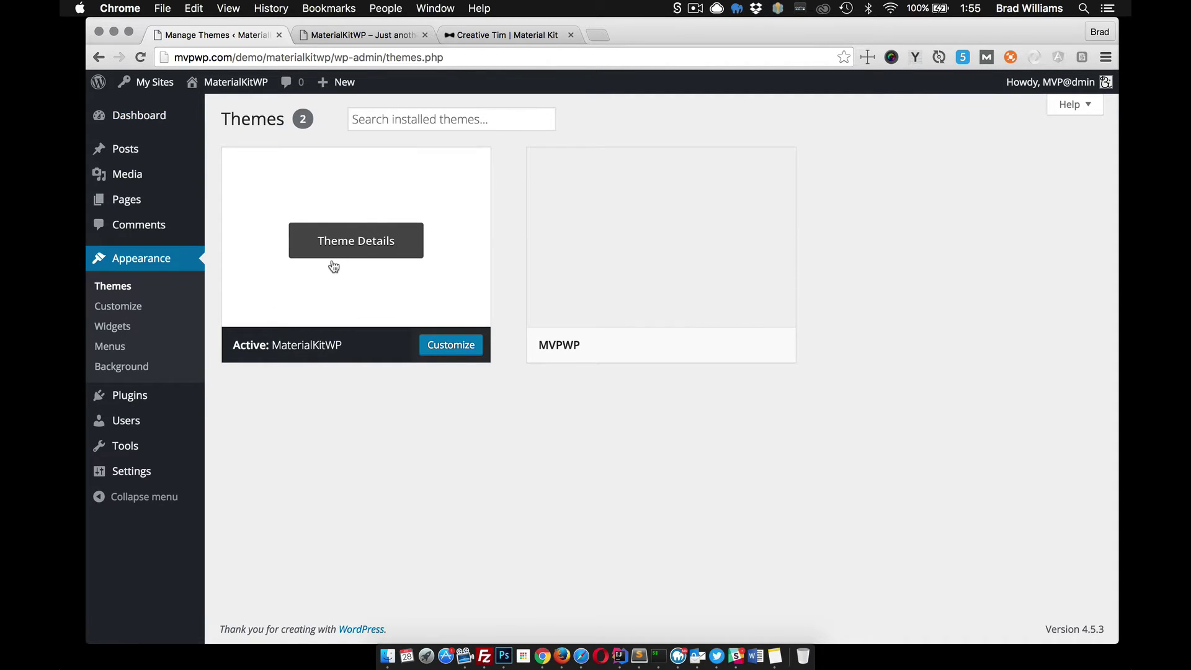
left_click(141, 404)
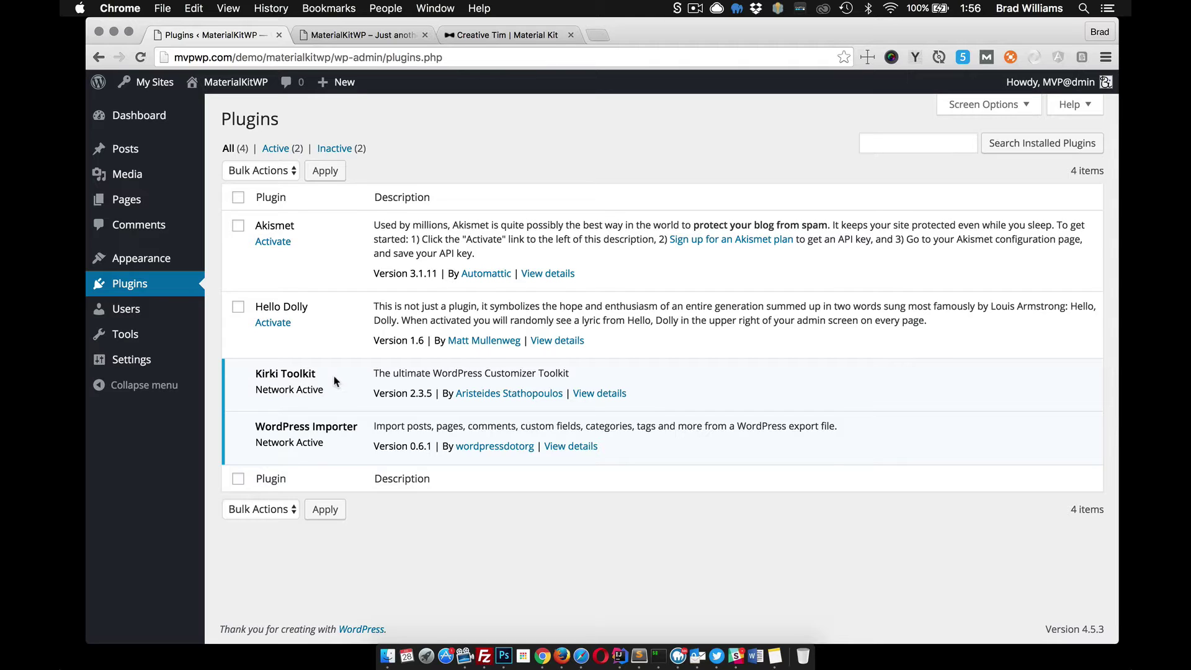
Publish a new page titled 'Home' using the Homepage template
mouse_move(139, 205)
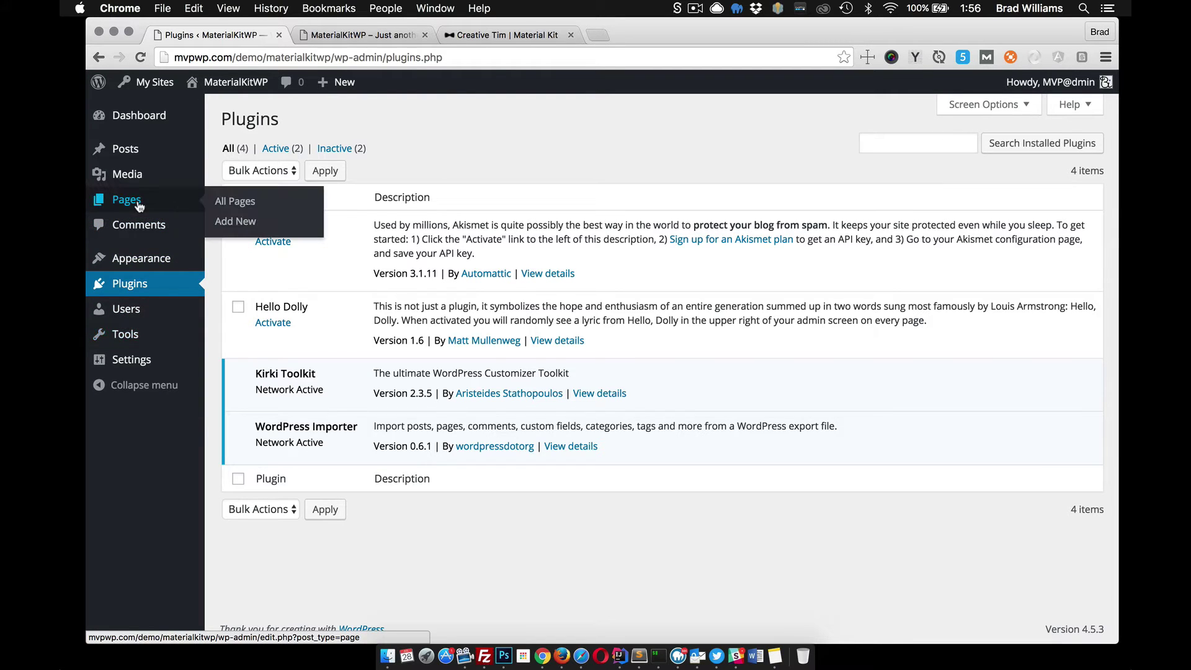
left_click(243, 223)
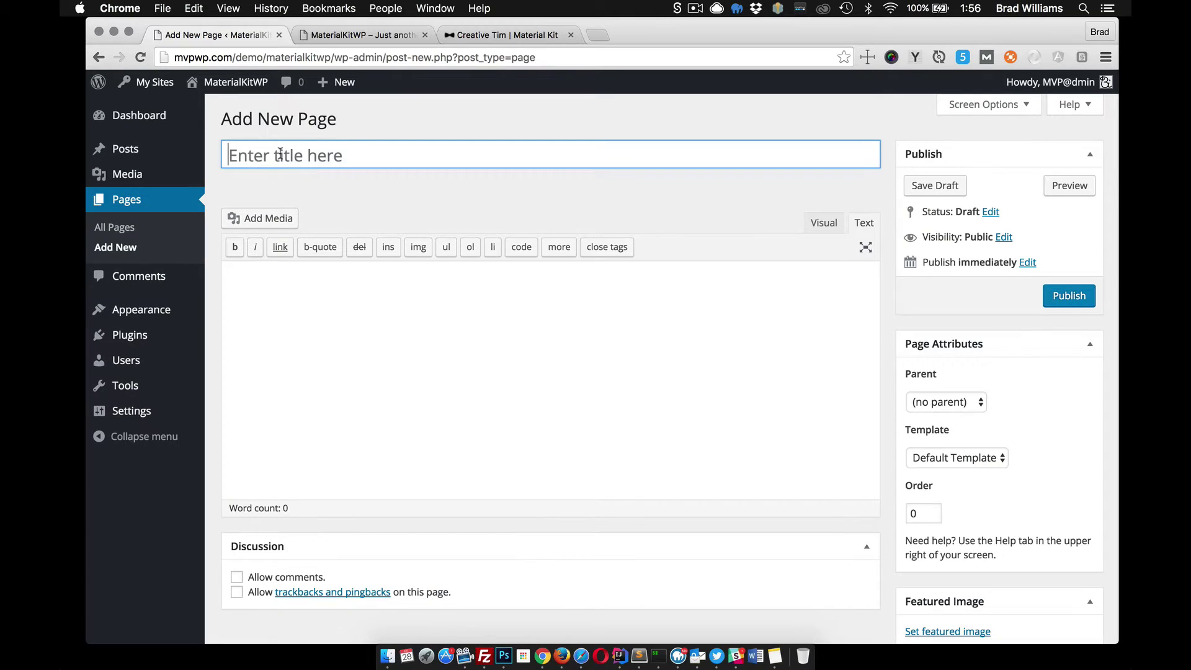
type("Home")
left_click(962, 463)
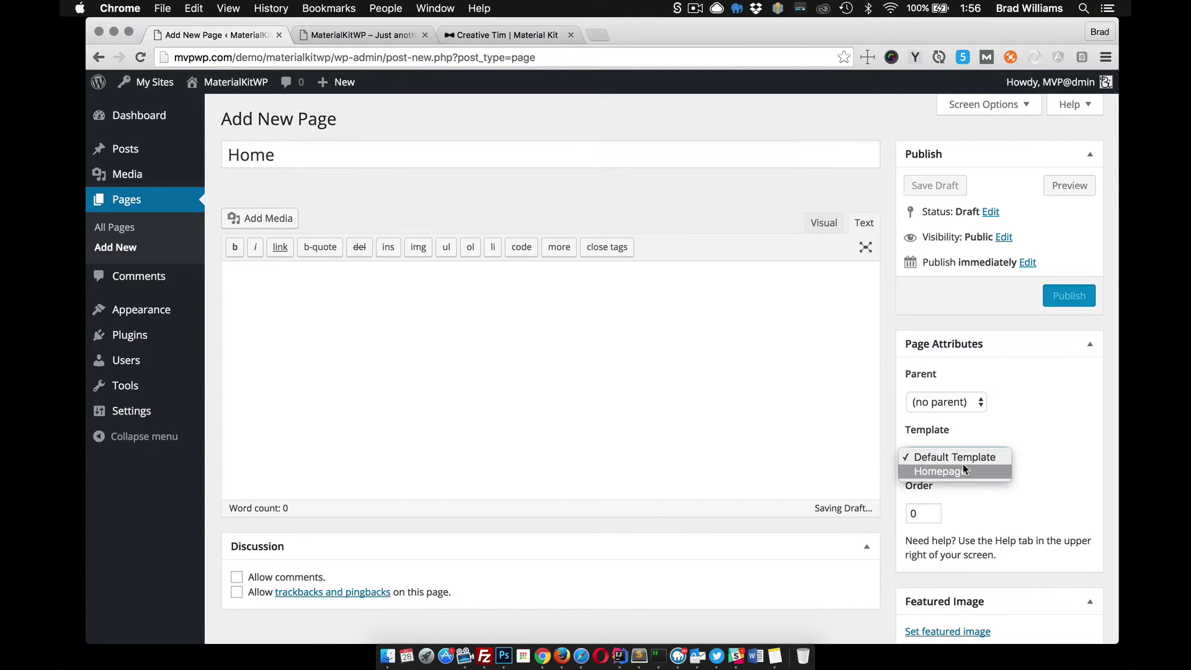
left_click(941, 474)
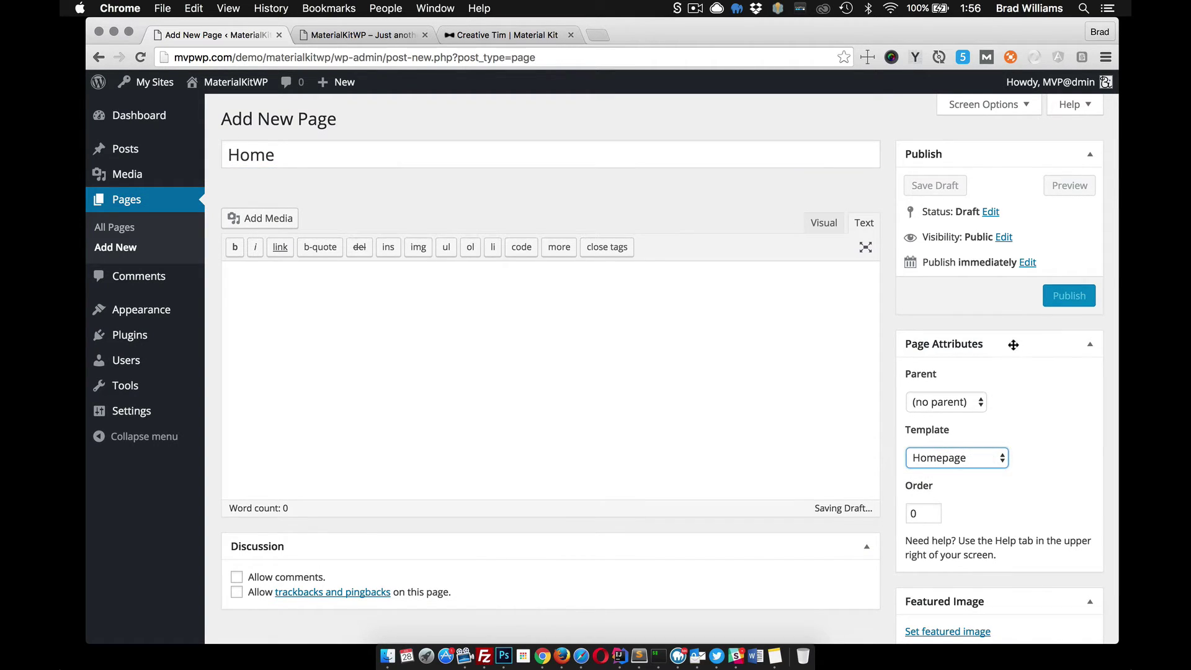
left_click(1064, 298)
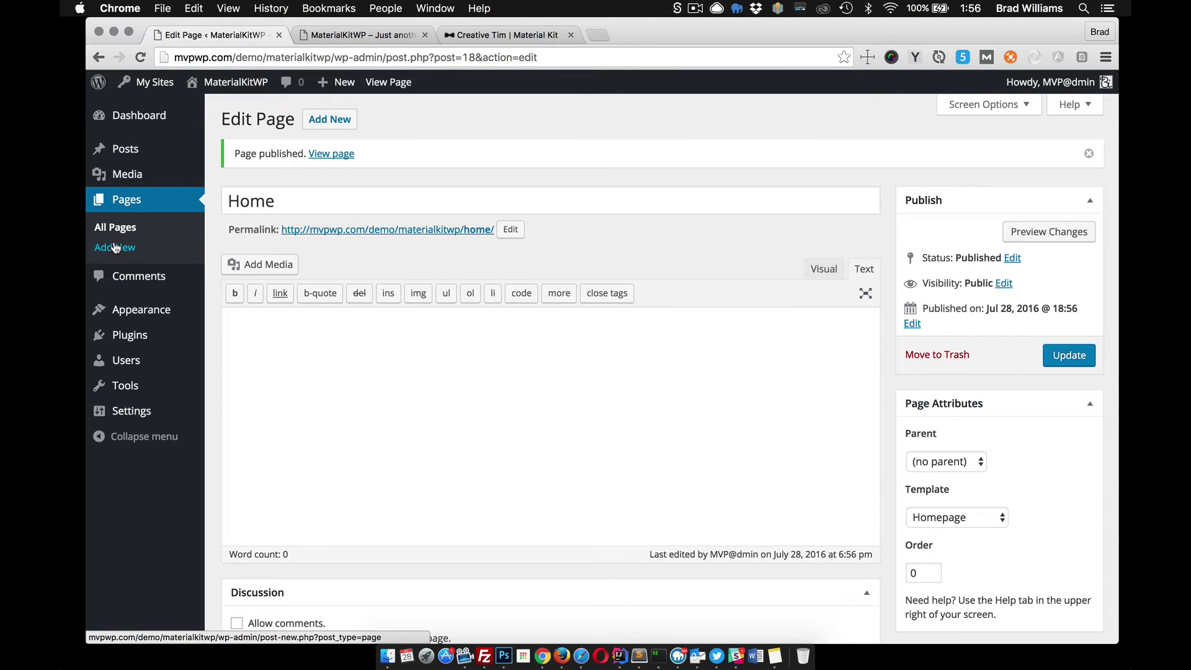
Publish a second new page titled 'Blog' with the default template
left_click(116, 248)
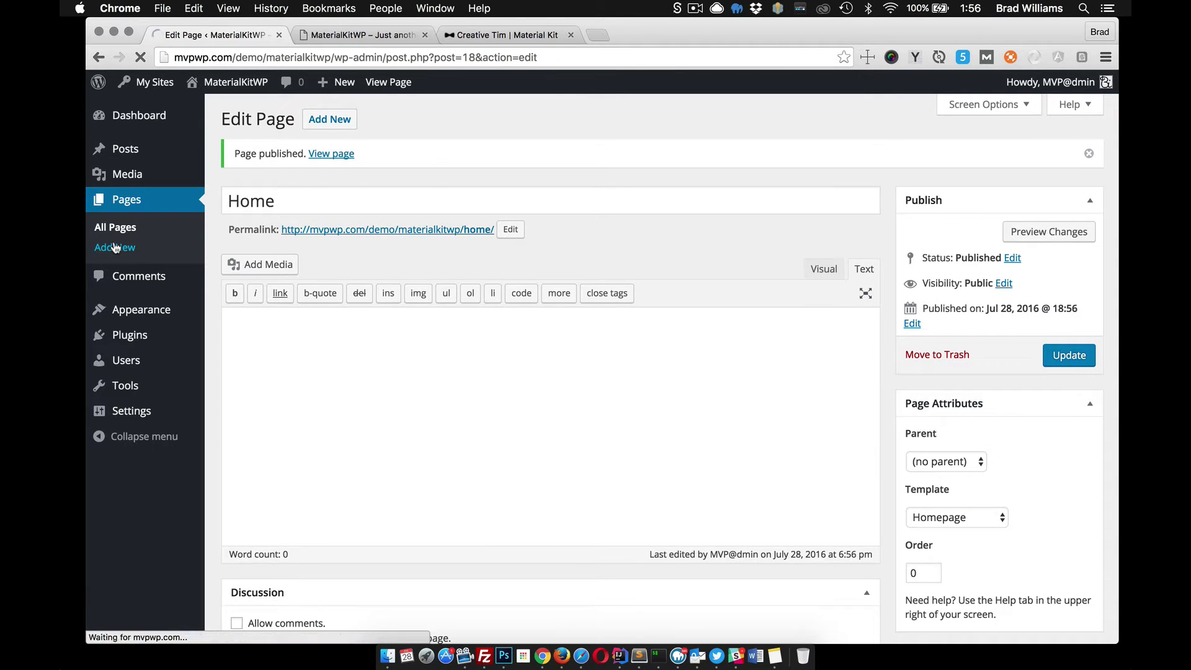
type("Blog")
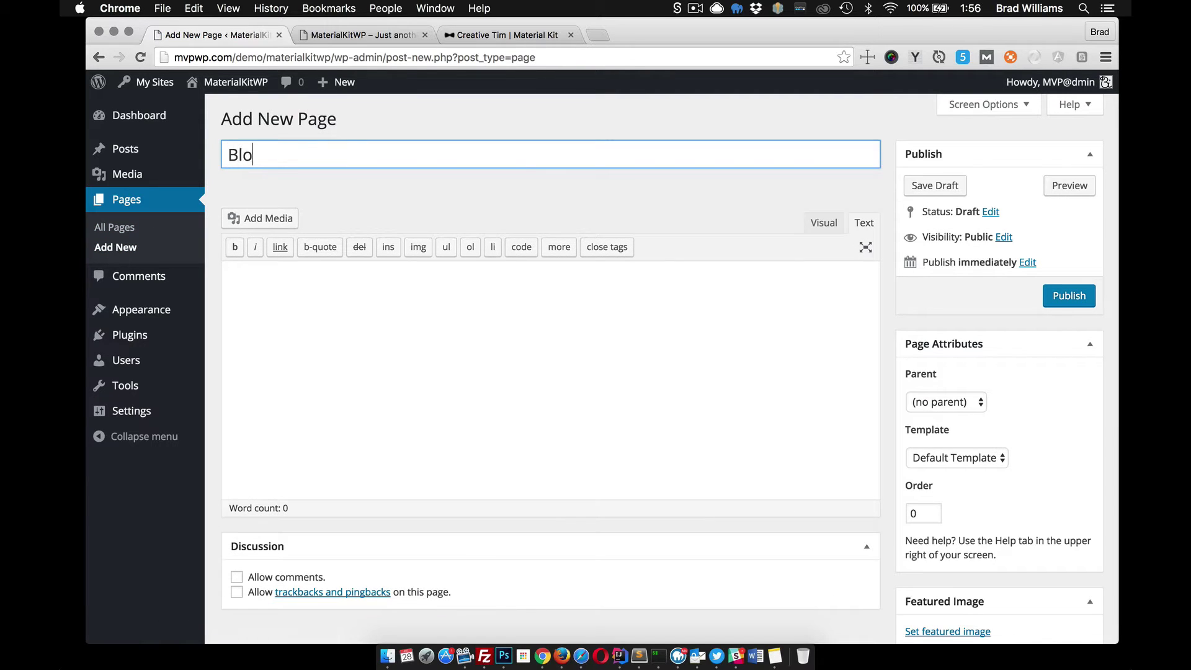
left_click(1065, 300)
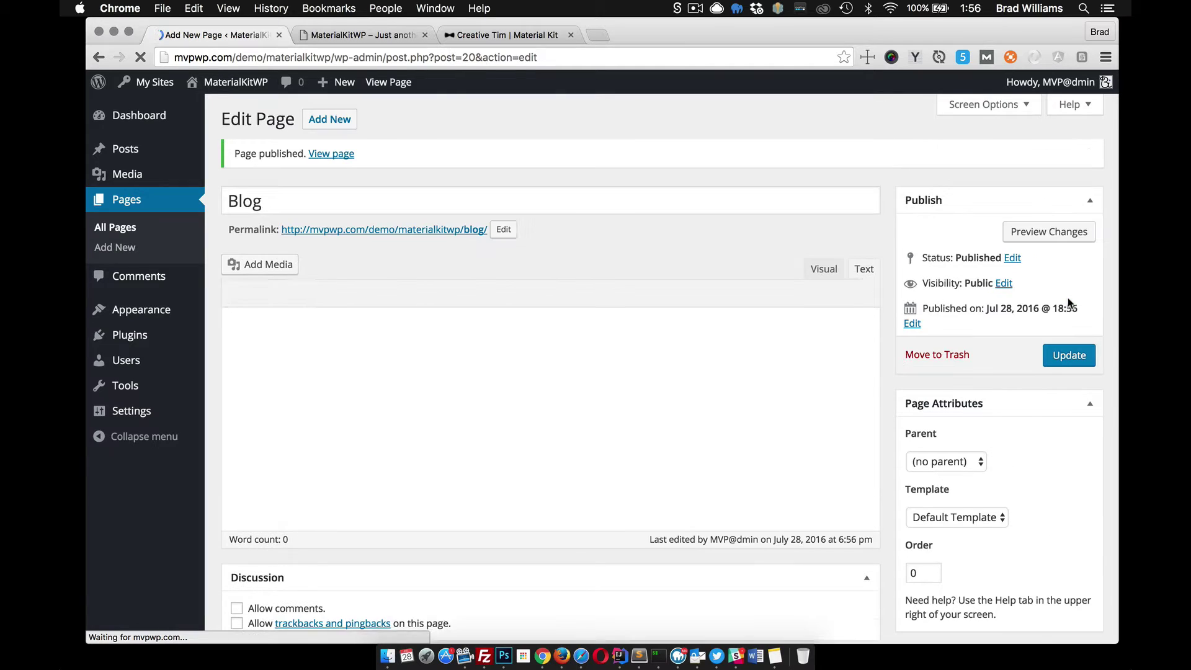
In Reading Settings, set a static front page to Home and posts page to Blog, then save
mouse_move(160, 415)
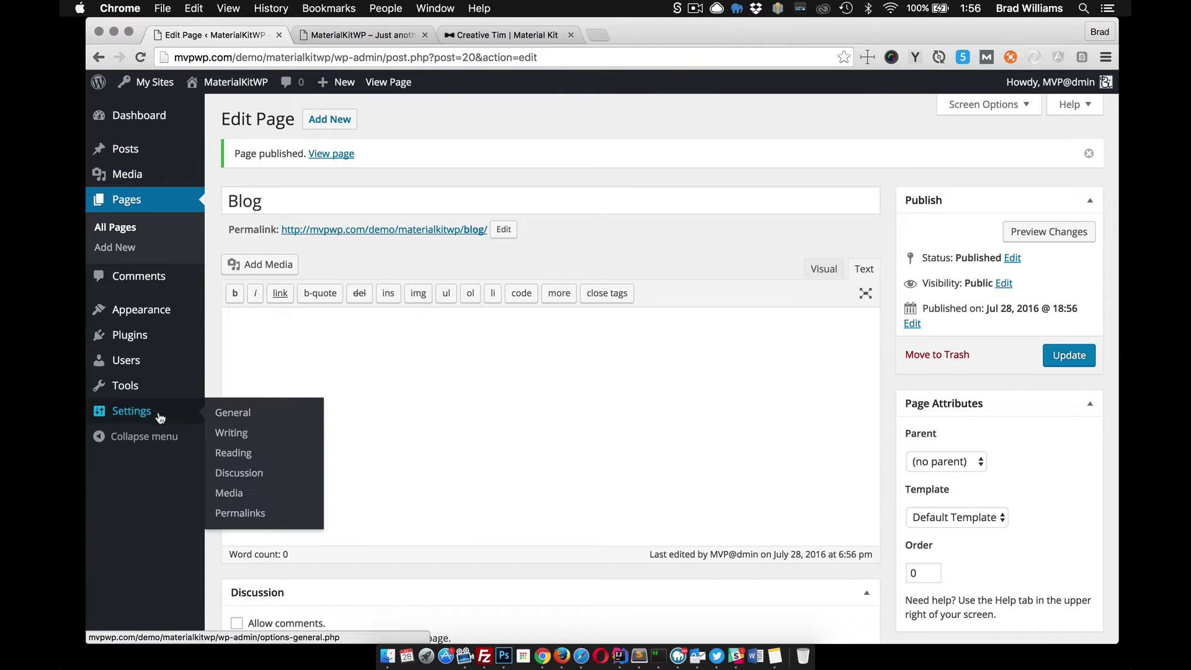
left_click(254, 458)
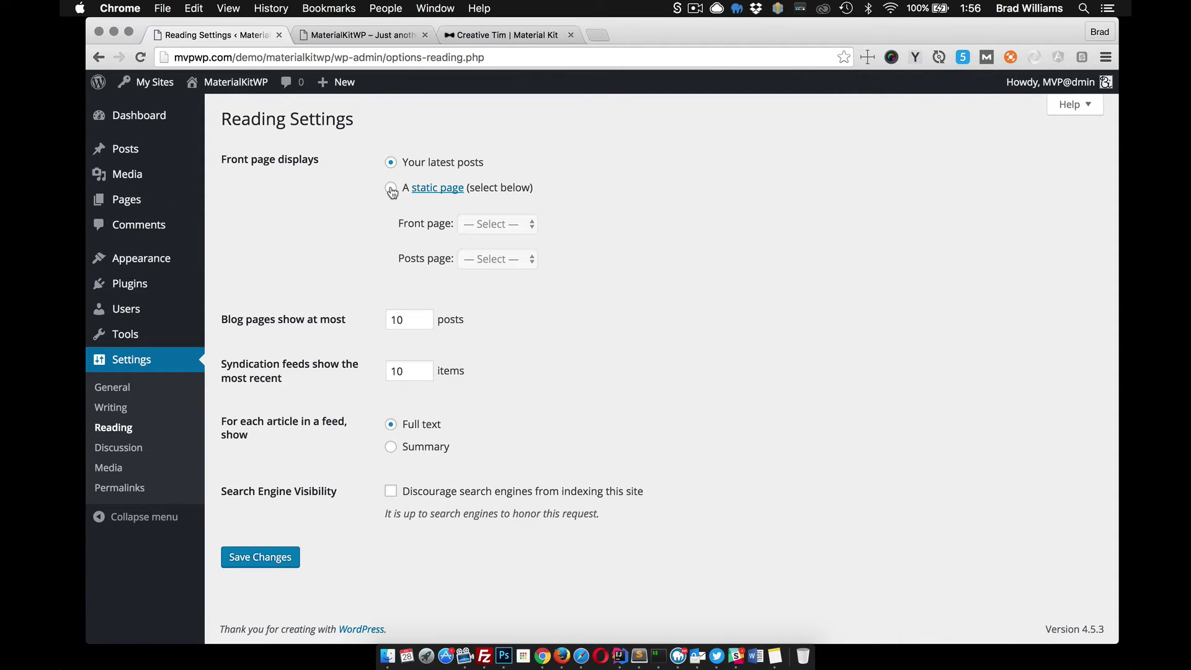
left_click(391, 189)
left_click(487, 225)
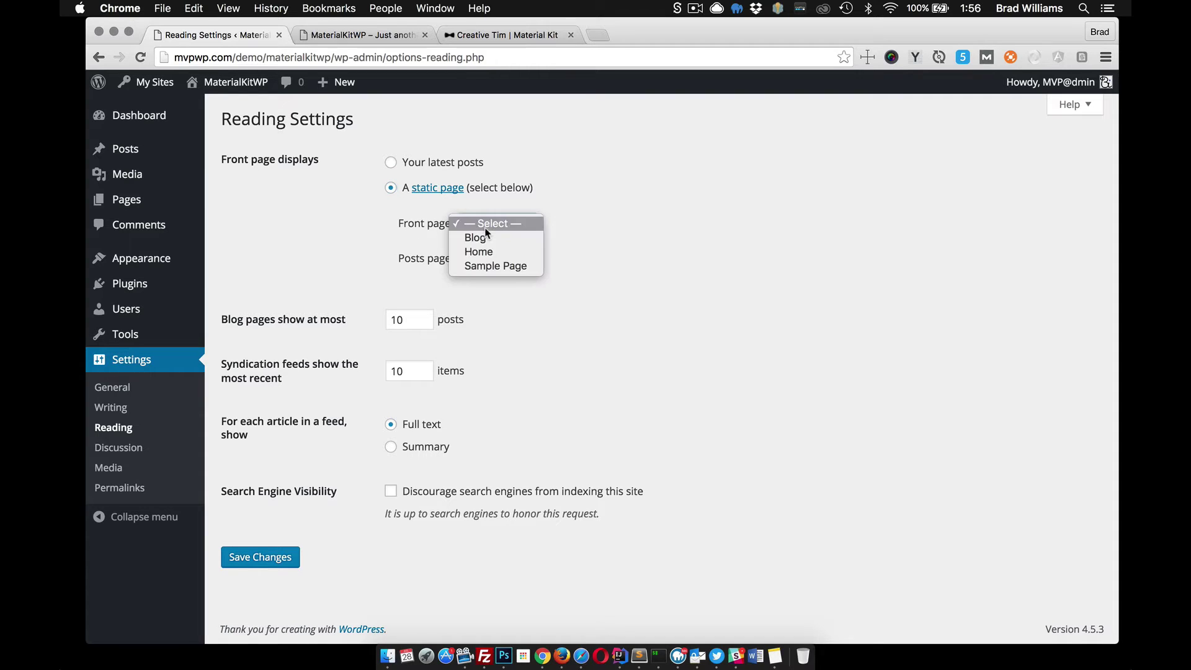
left_click(465, 253)
left_click(485, 260)
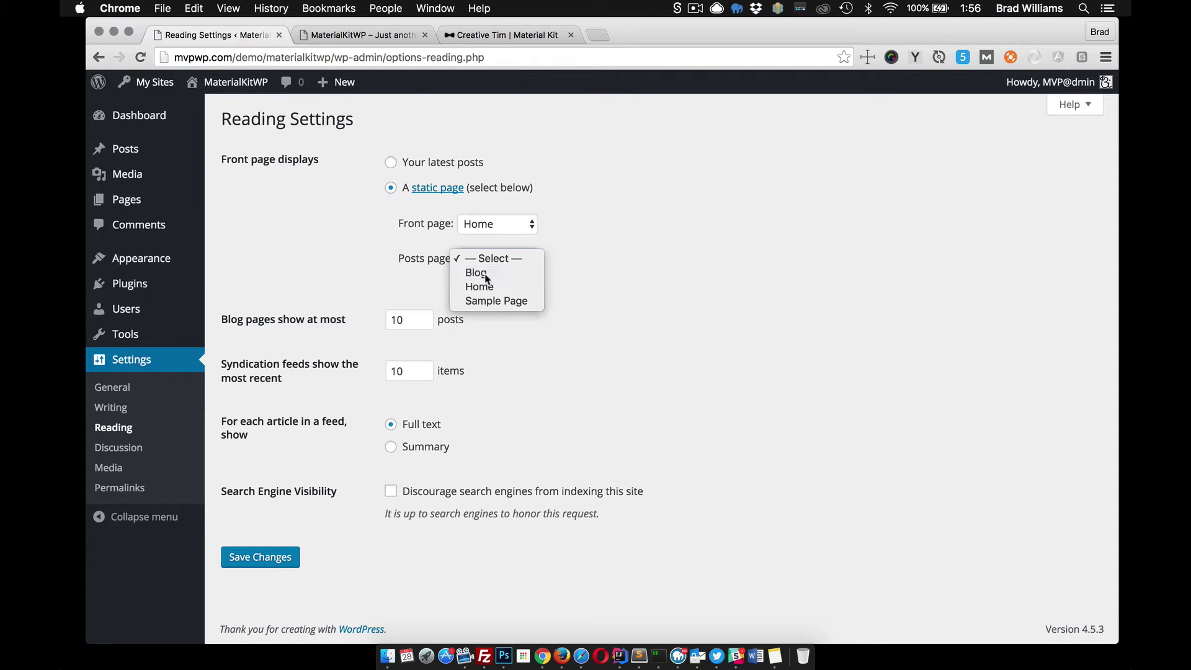
left_click(485, 273)
left_click(267, 558)
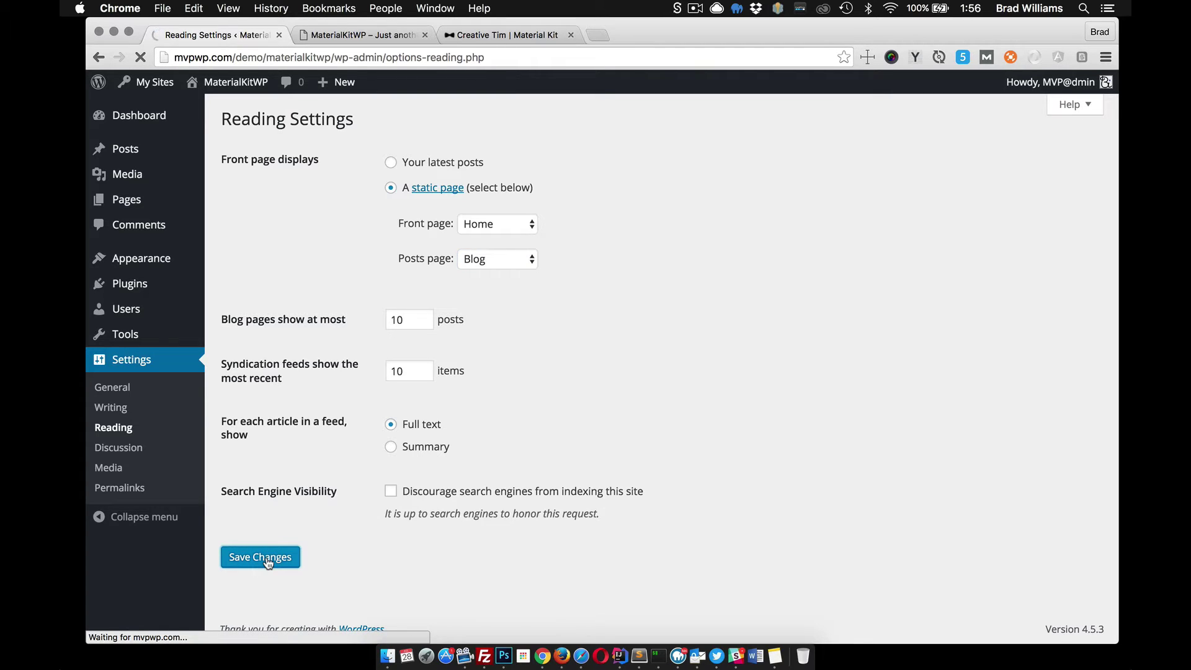
Reload the live site to preview the new static Home front page
left_click(348, 36)
left_click(345, 60)
key("Return")
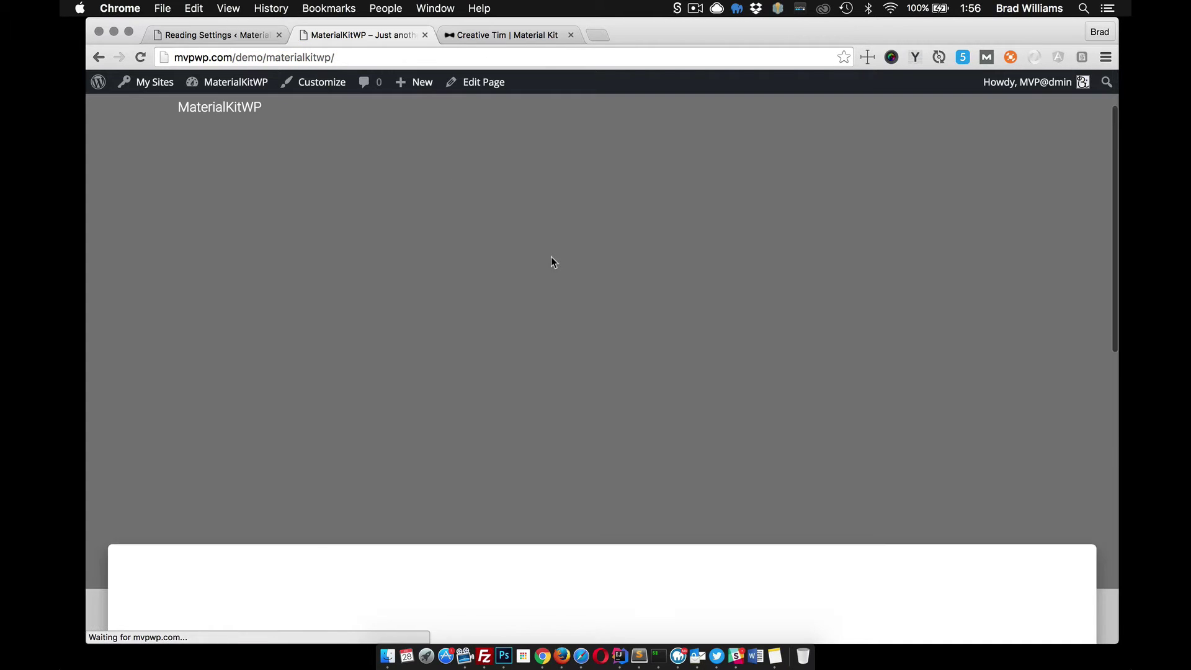
scroll(551, 257, "down", 10)
scroll(551, 257, "up", 10)
left_click(239, 35)
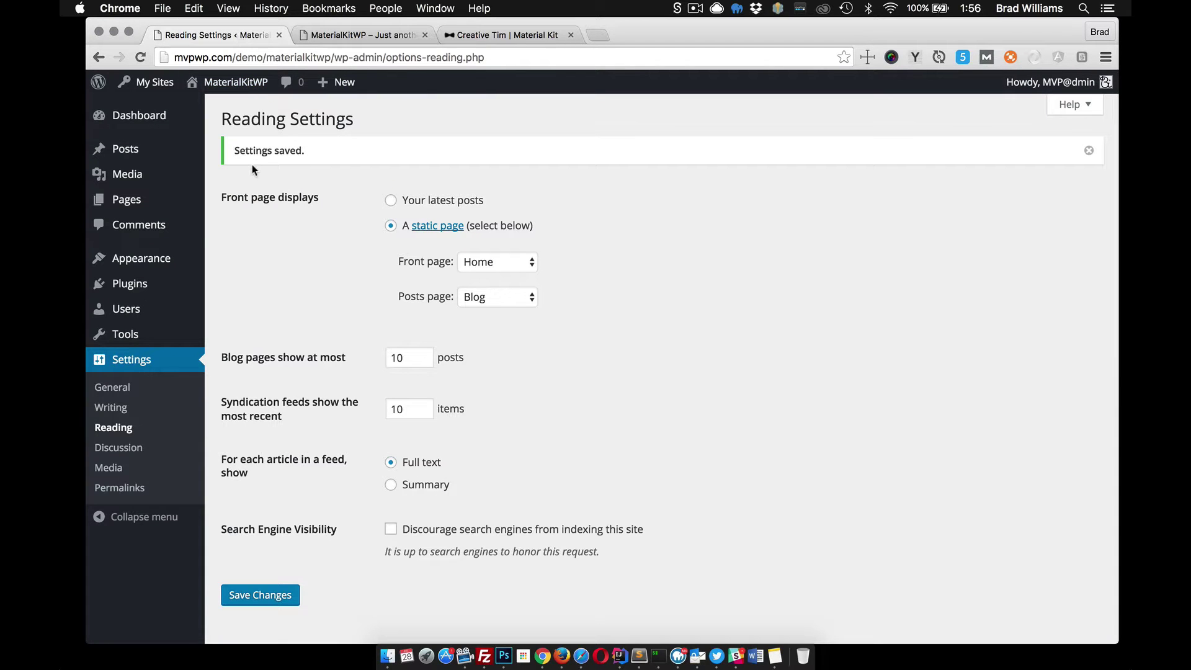
In the Customizer's Homepage Banner settings, set city.jpeg as the background image
mouse_move(133, 262)
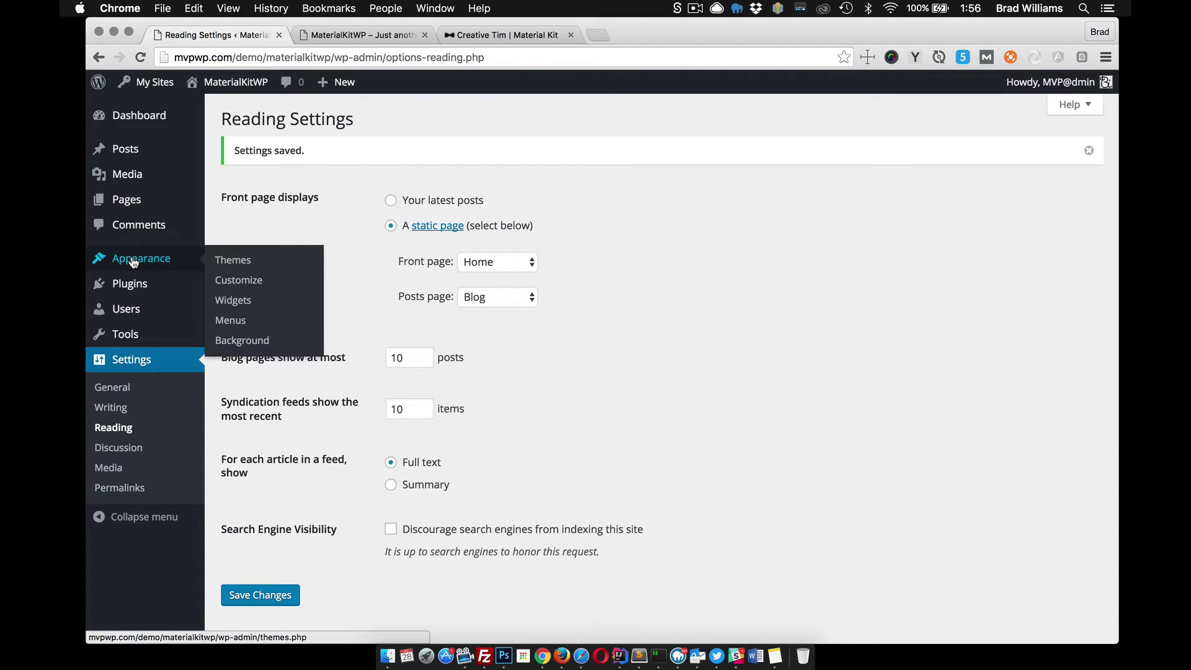
left_click(253, 284)
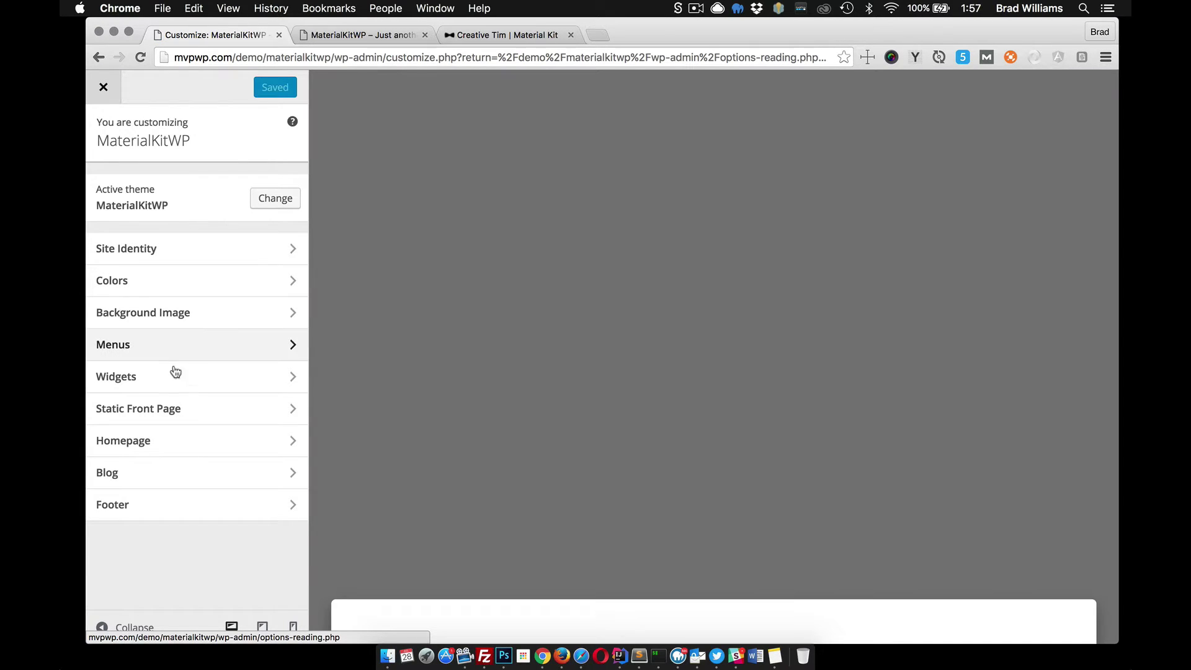
left_click(149, 441)
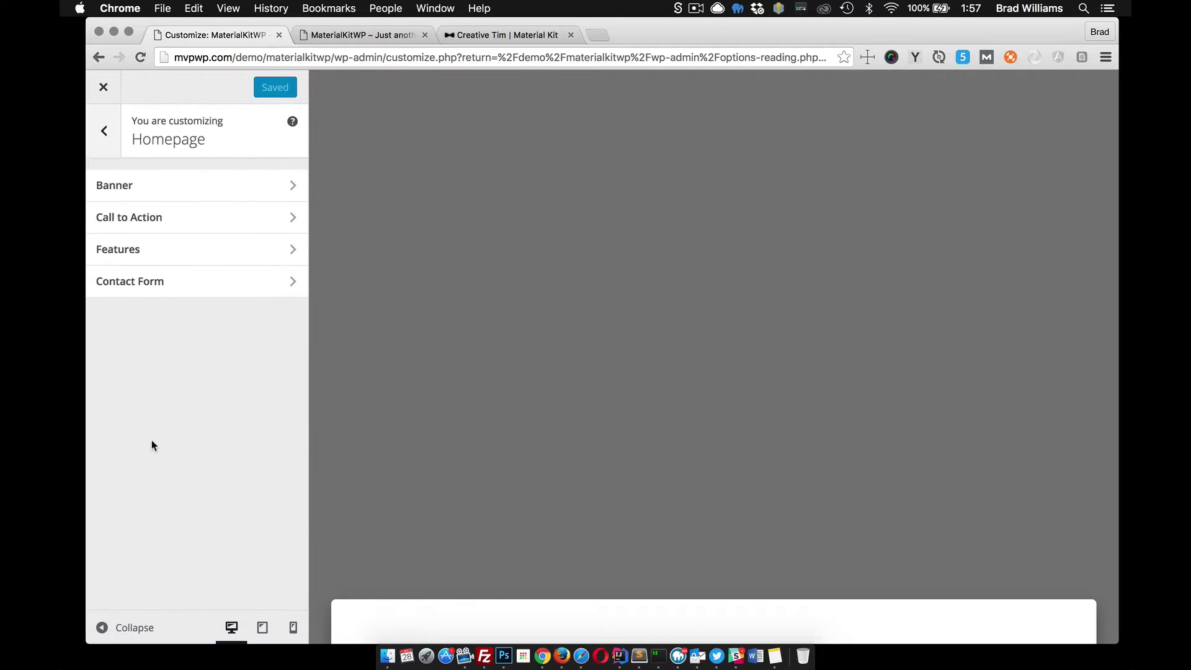
left_click(163, 189)
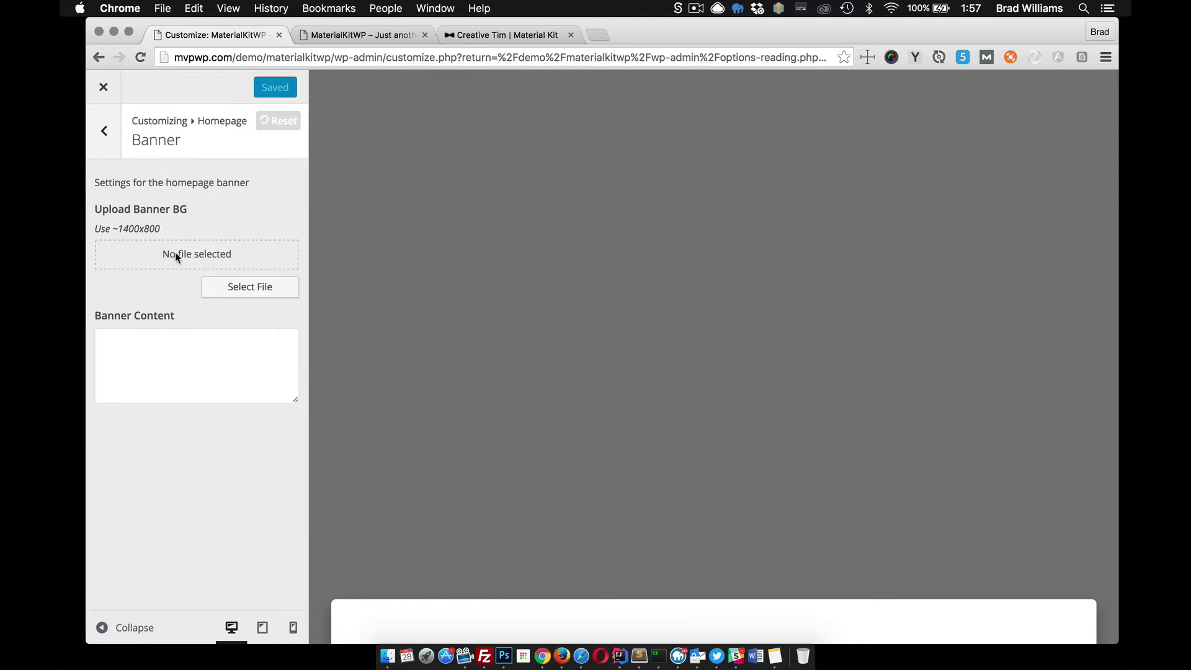
left_click(229, 288)
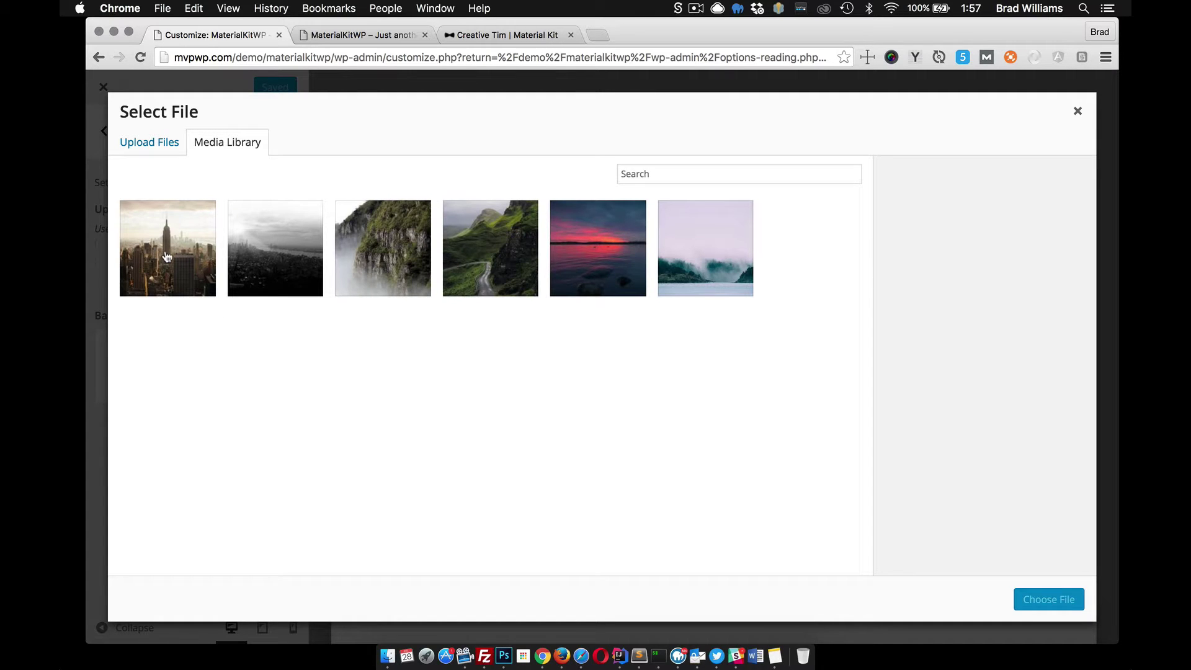
left_click(166, 257)
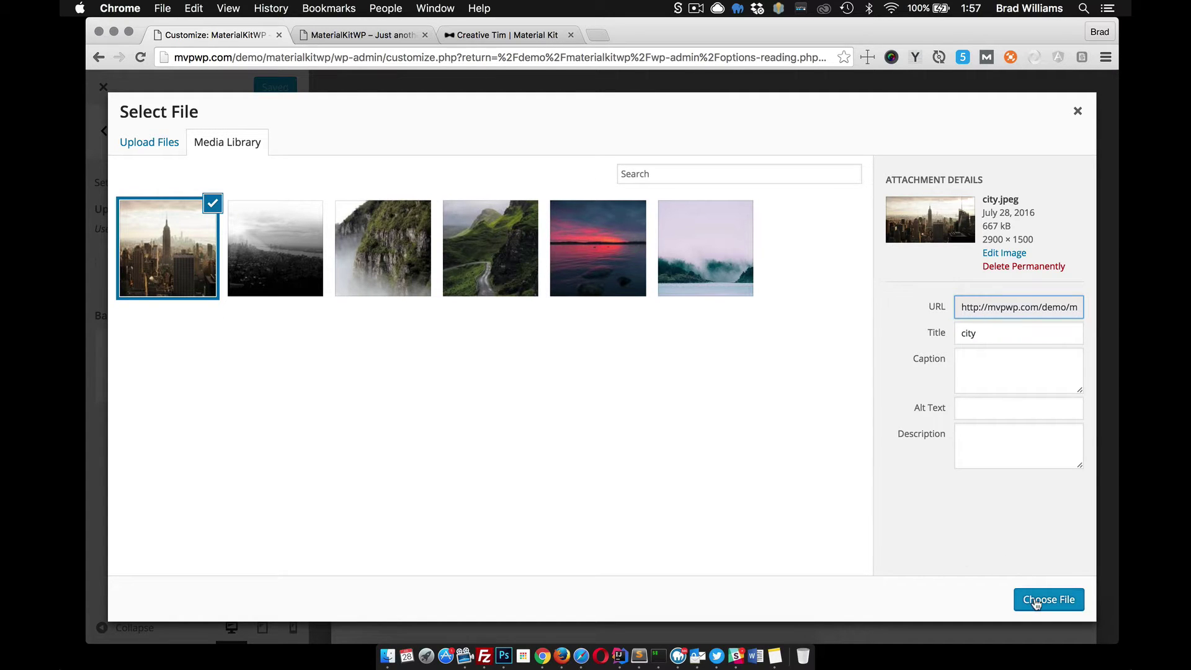
left_click(1032, 599)
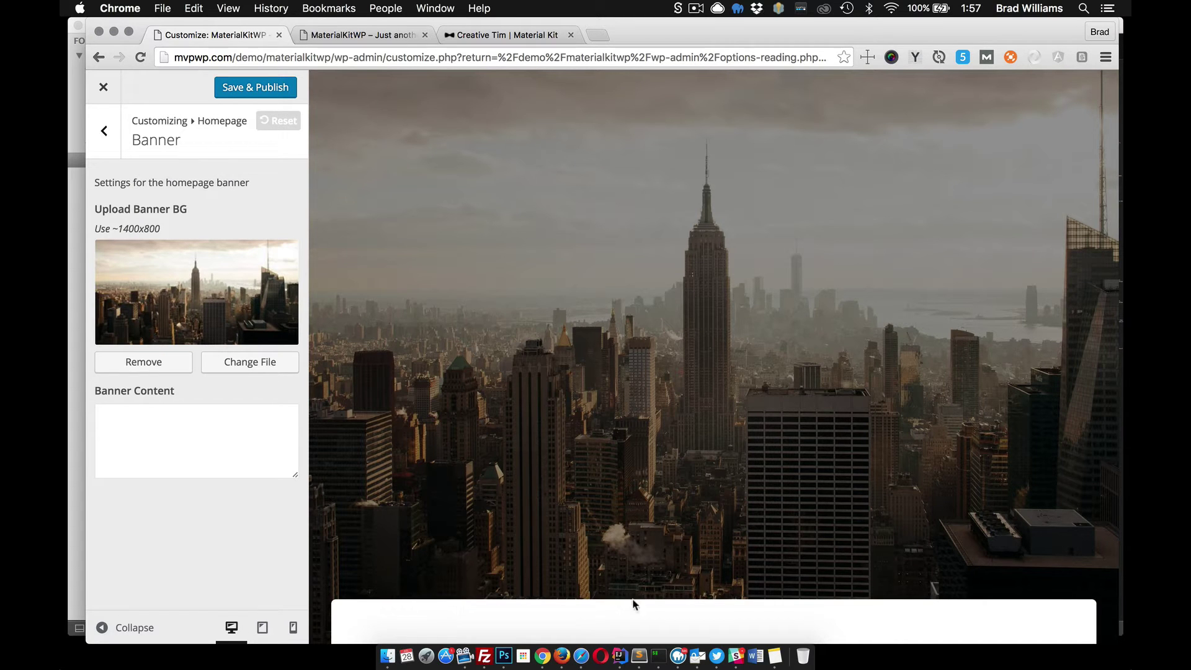
Copy the title block, lines 75–80, from landing-page.html in Sublime Text
left_click(639, 645)
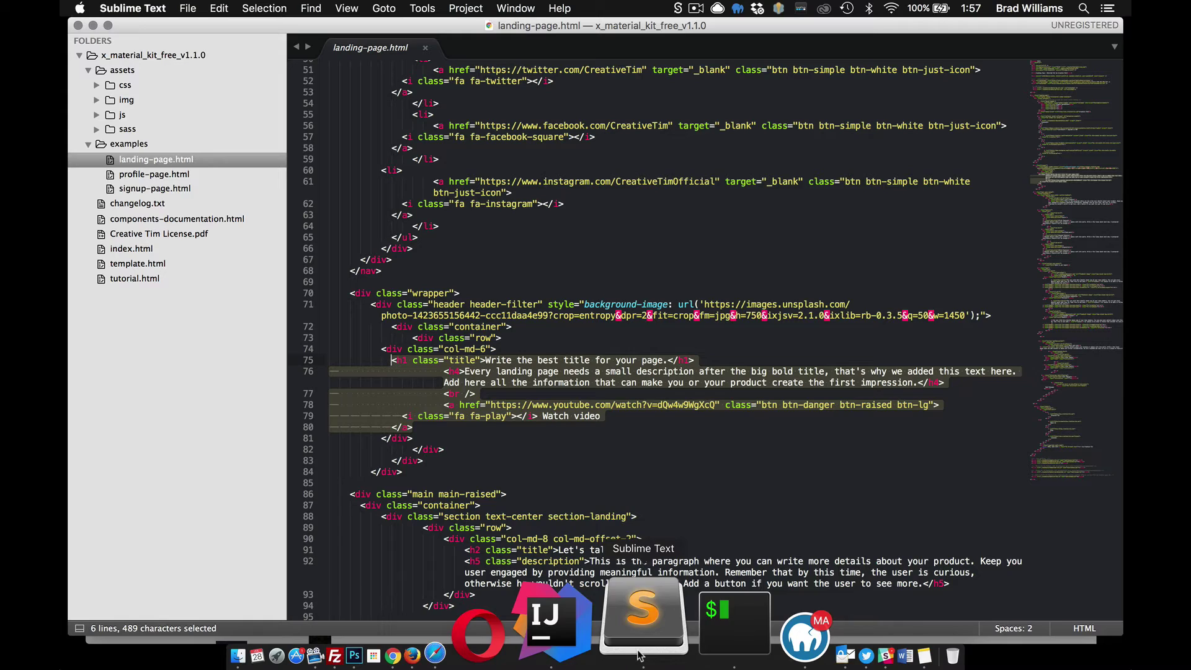
left_click(517, 372)
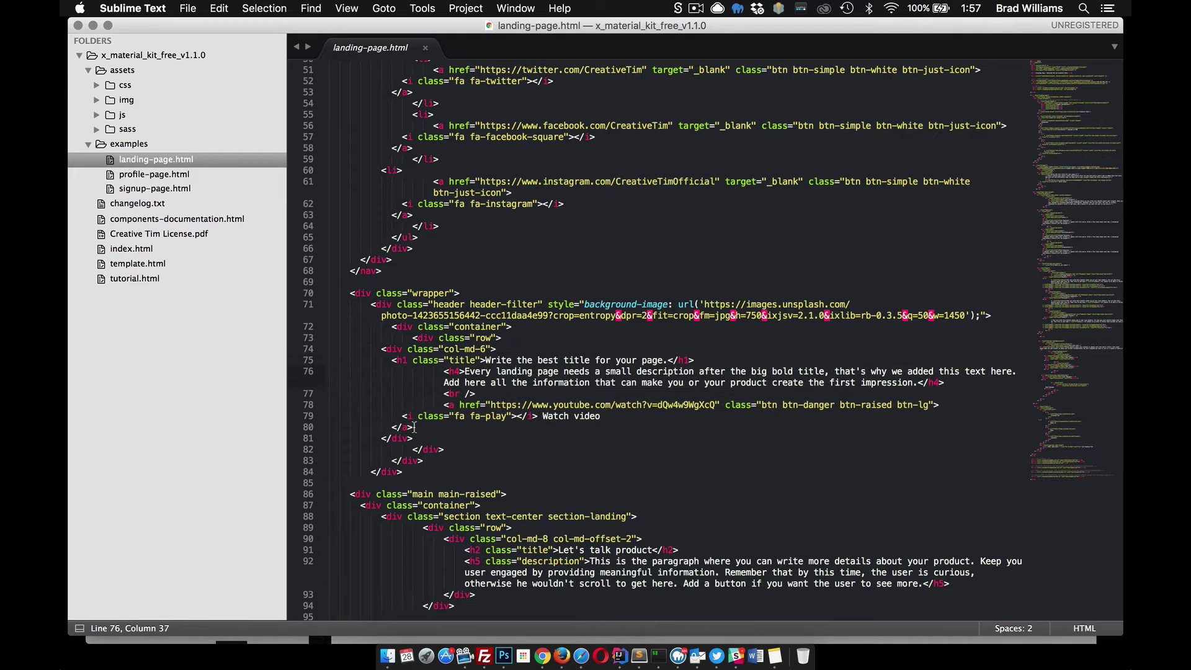
left_click_drag(415, 427, 390, 360)
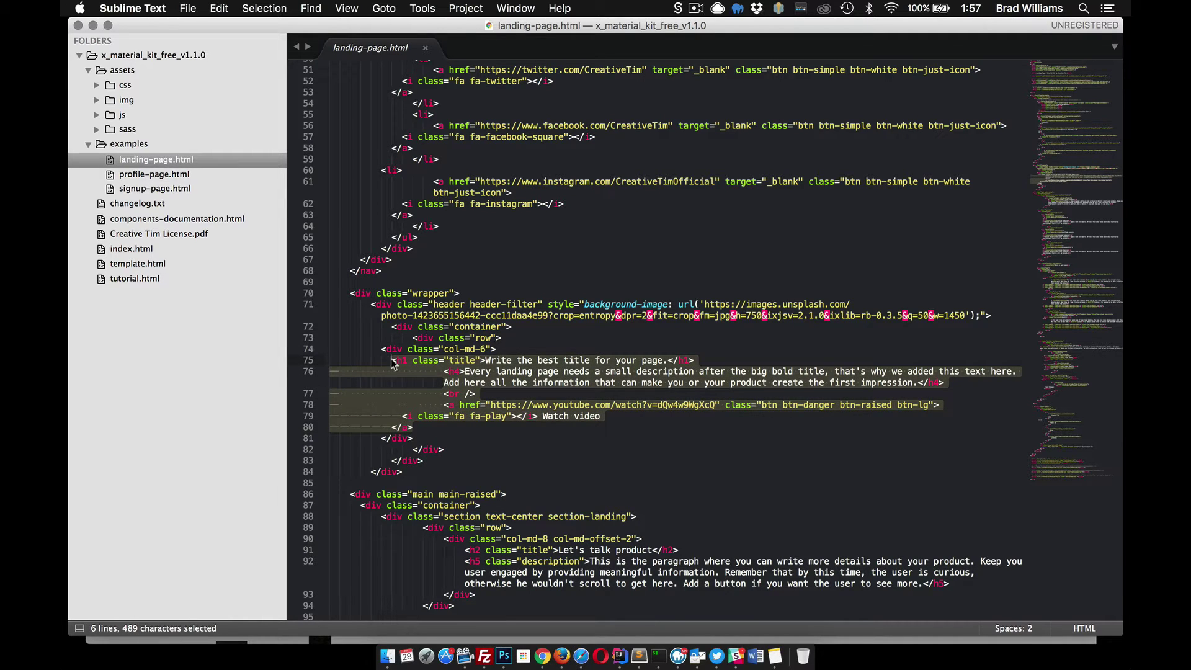
key("super+c")
Paste the title markup into Banner Content, publish, and check the banner on the live site
left_click(544, 645)
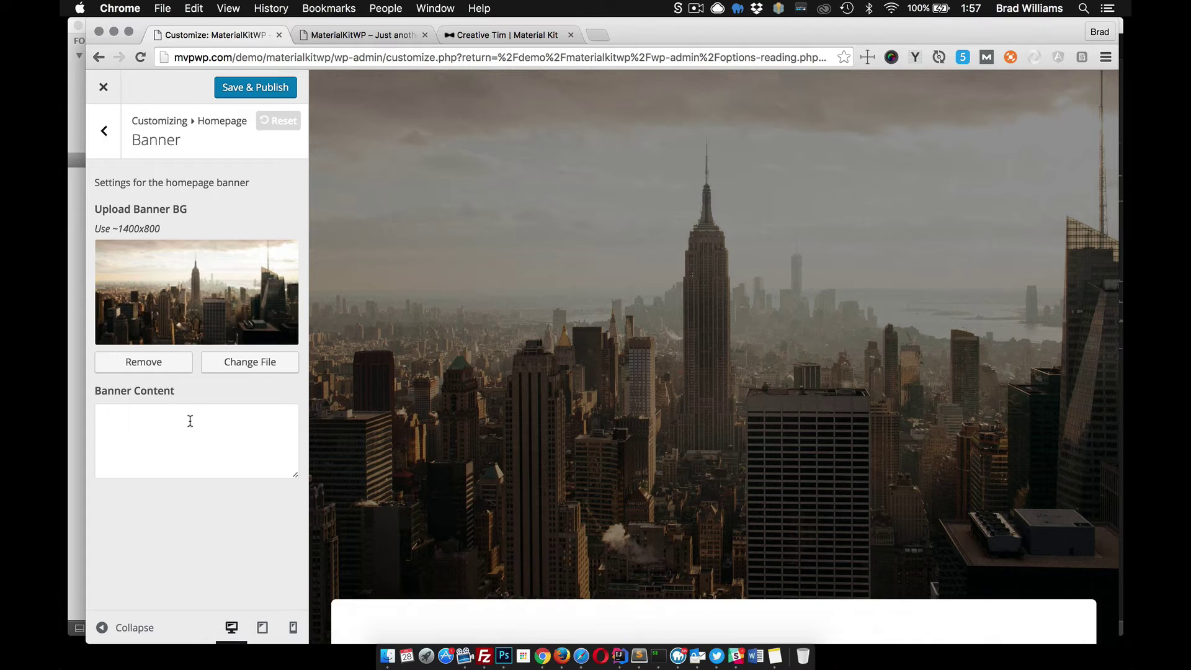
key("super+v")
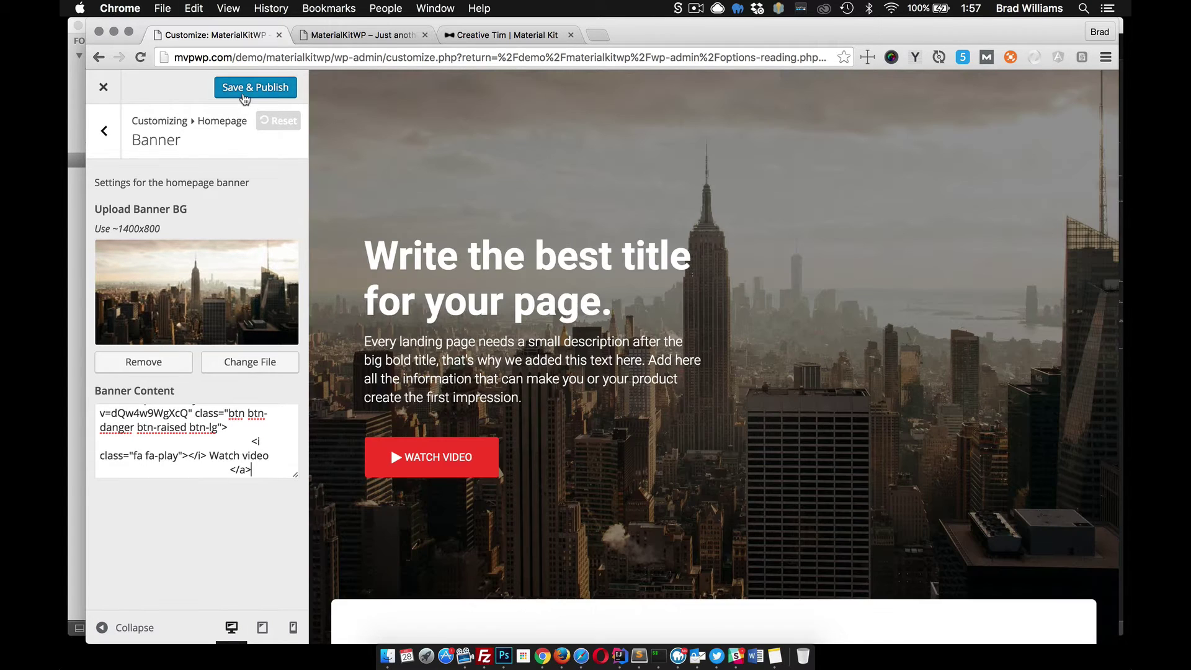
left_click(245, 96)
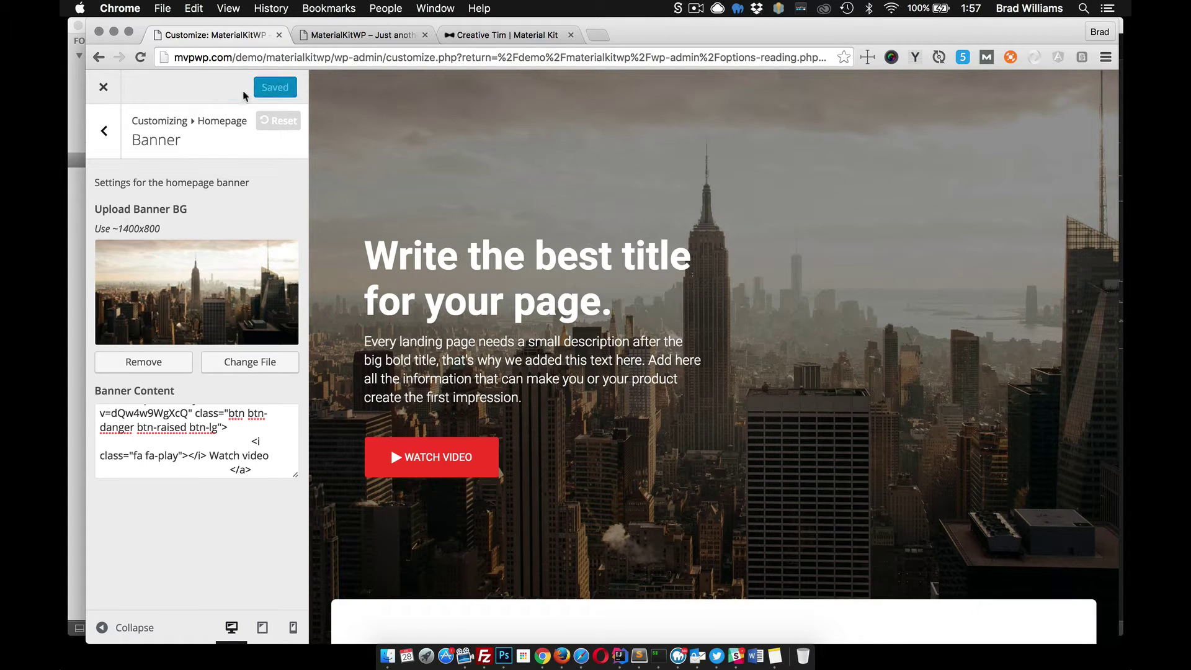
left_click(364, 35)
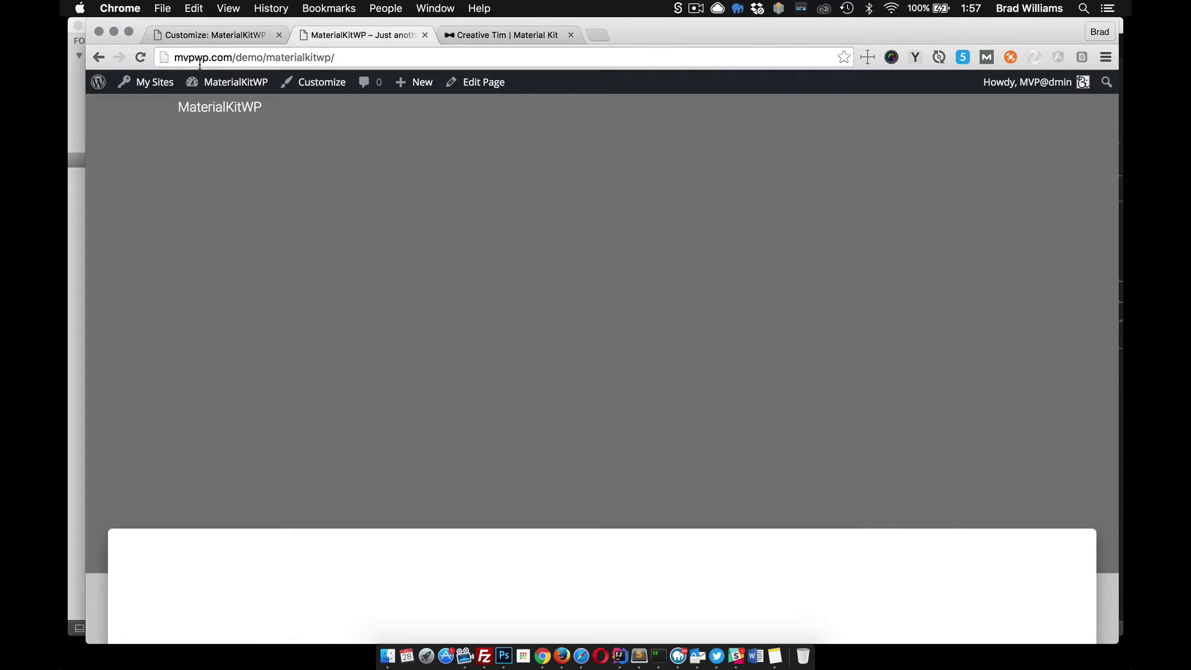
left_click(141, 57)
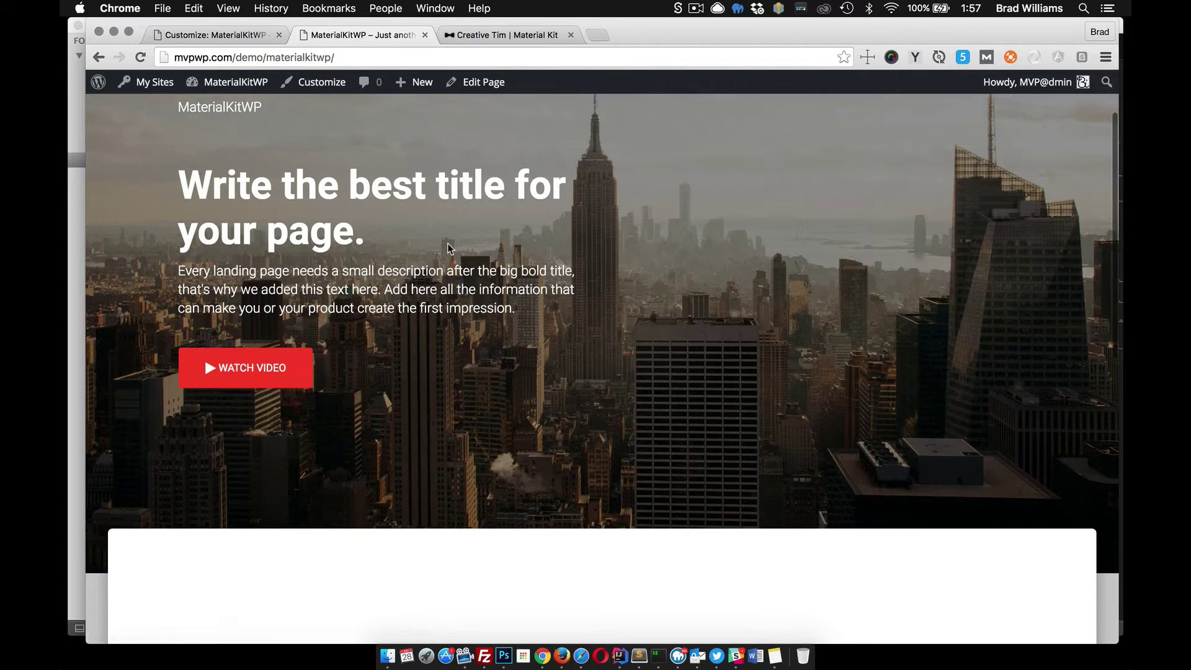
scroll(425, 362, "down", 5)
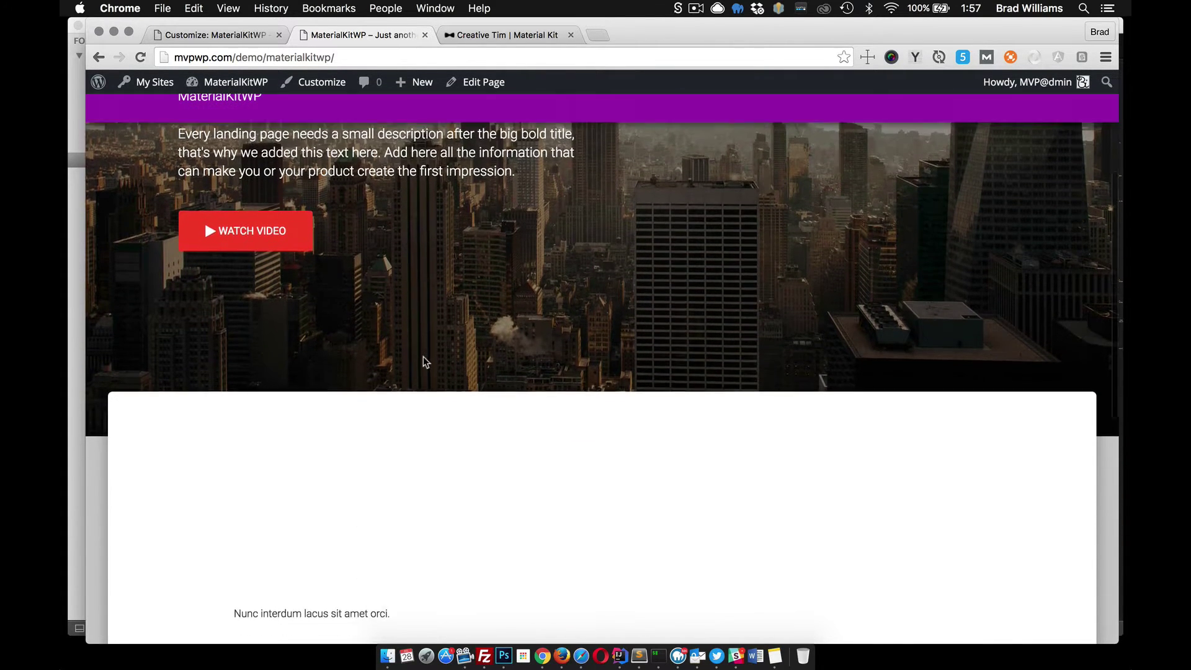
scroll(423, 361, "up", 3)
Open the Call to Action settings and select the 'Let's talk product' markup (lines 91–92) in Sublime Text
left_click(214, 34)
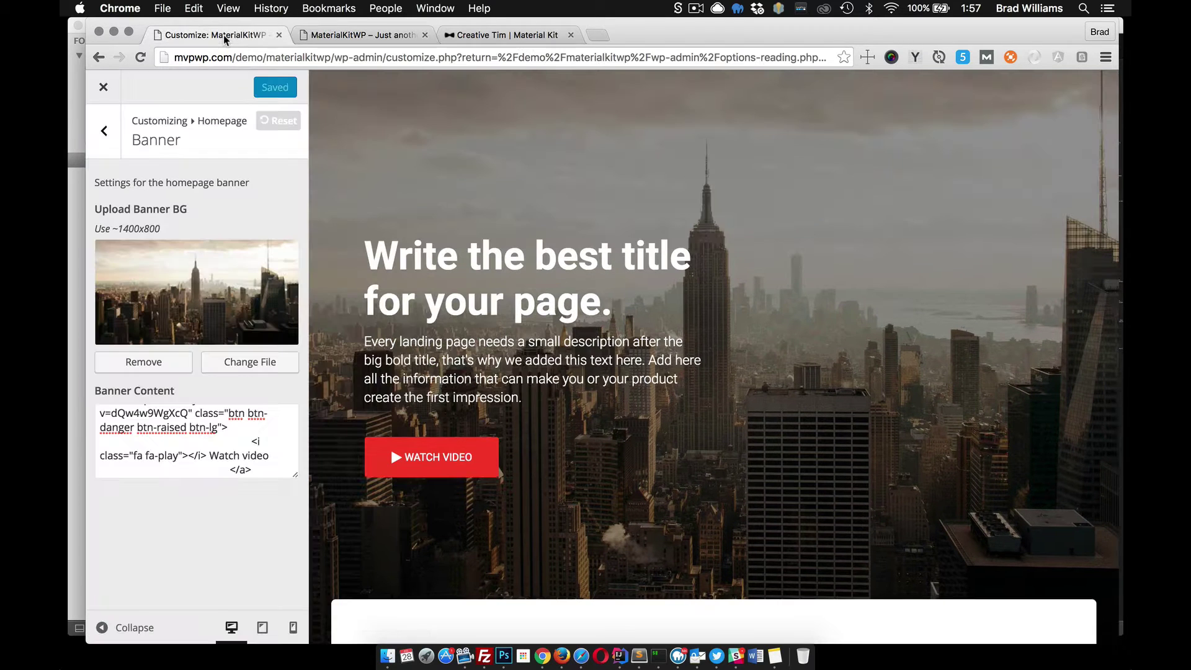
left_click(118, 124)
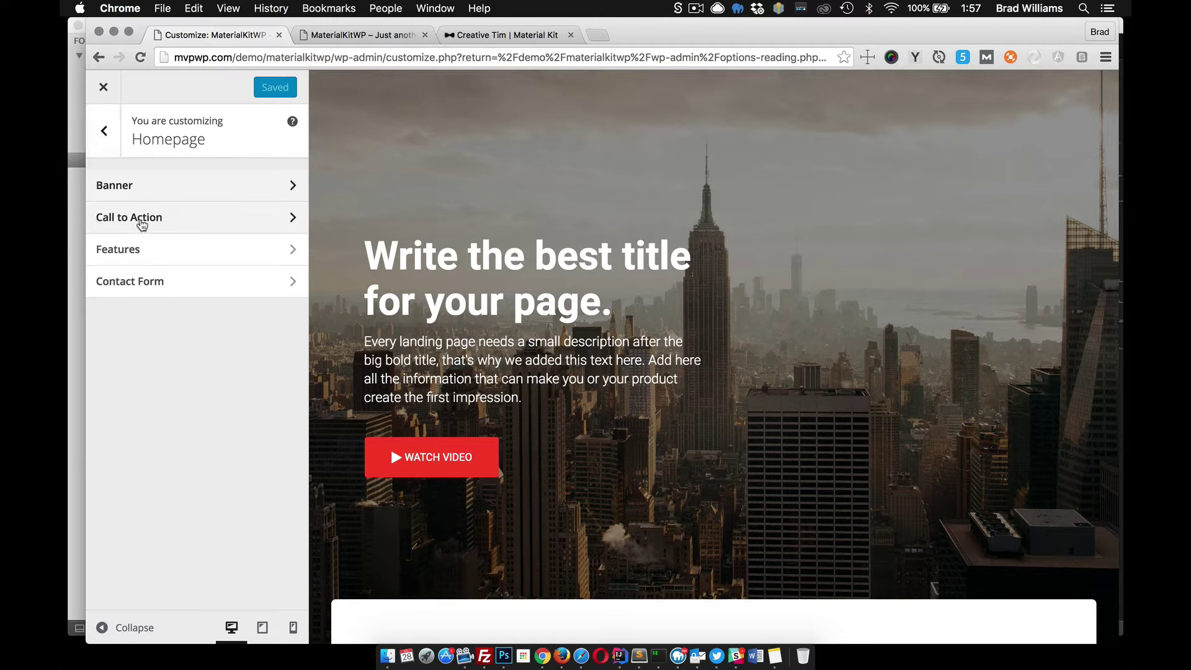
left_click(142, 218)
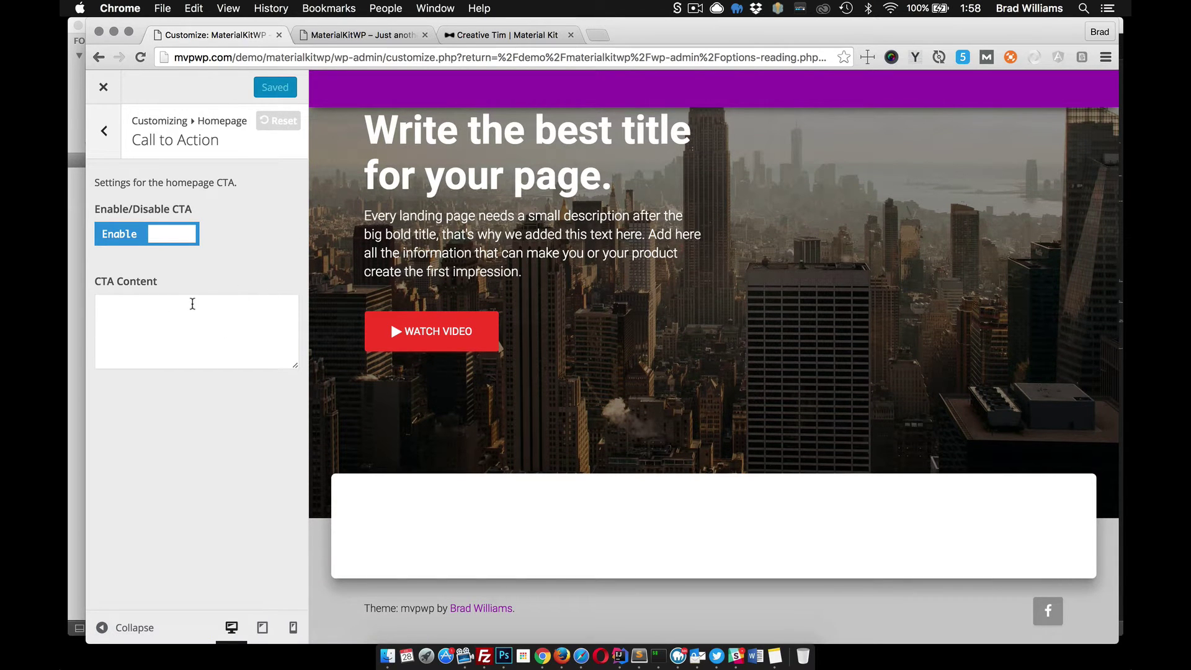
left_click(638, 655)
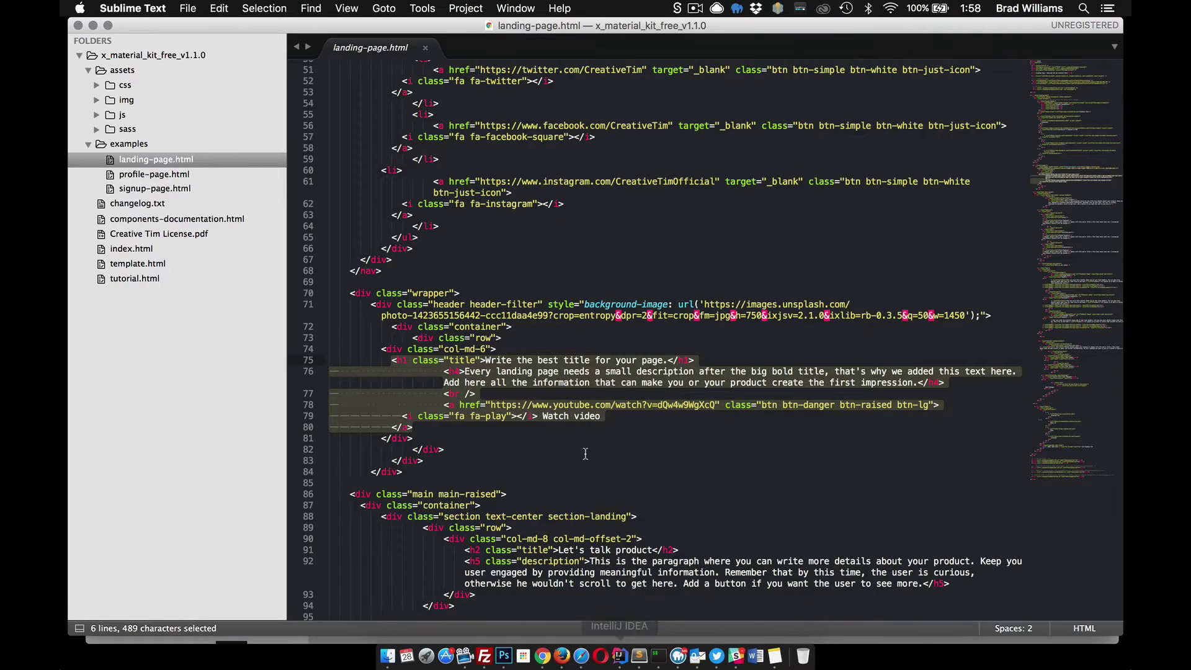
scroll(603, 454, "down", 6)
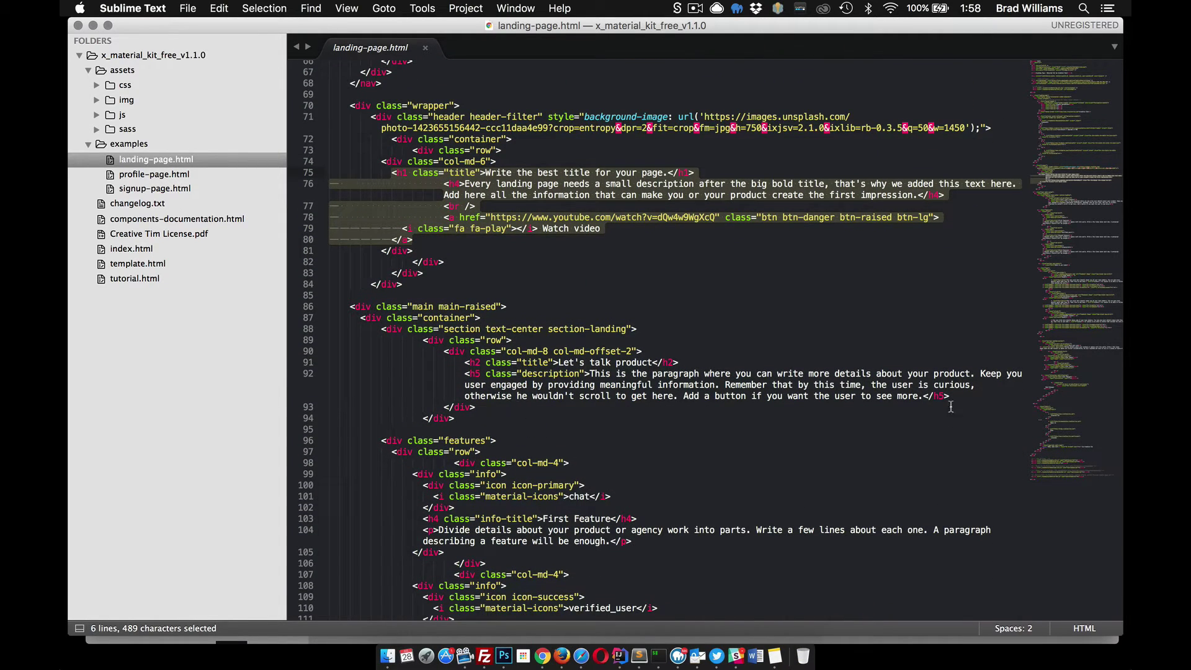
left_click_drag(949, 397, 462, 362)
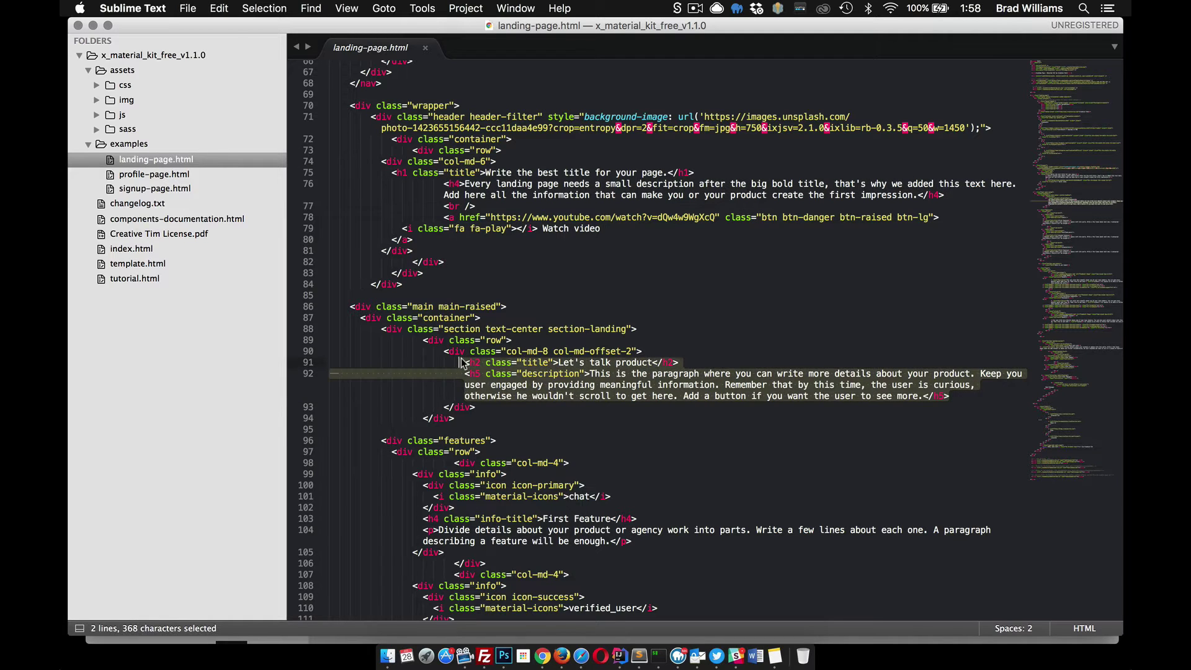
Paste the 'Let's talk product' heading and paragraph into CTA Content, publish, and verify on the live site
left_click(533, 555)
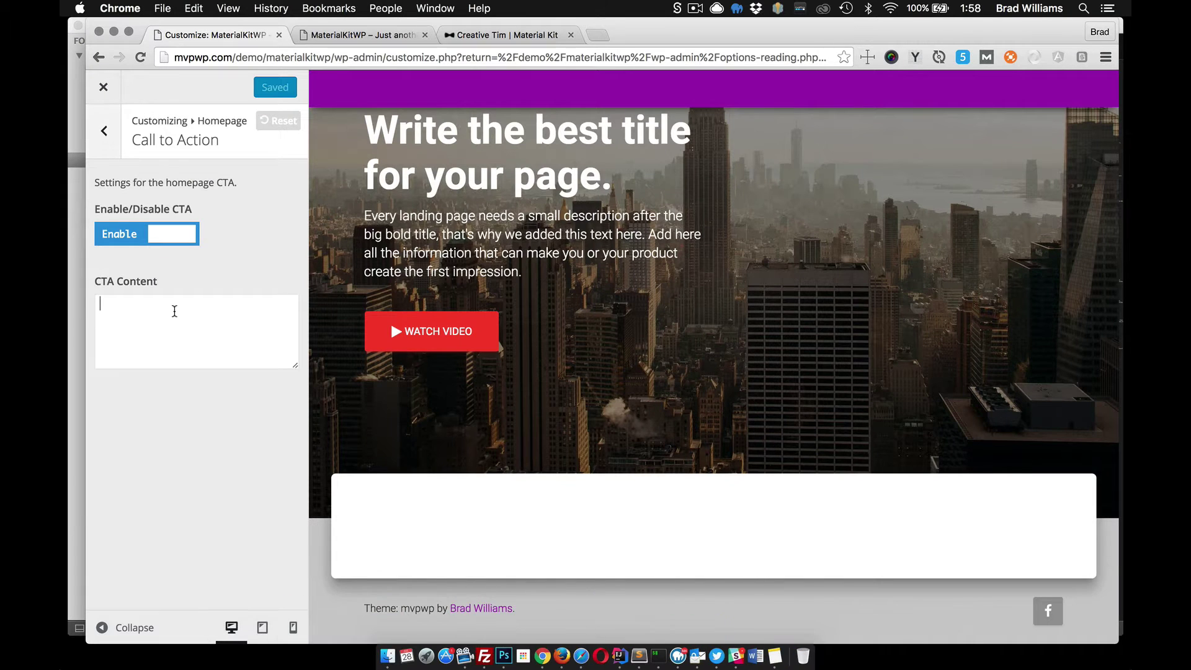
key("super+v")
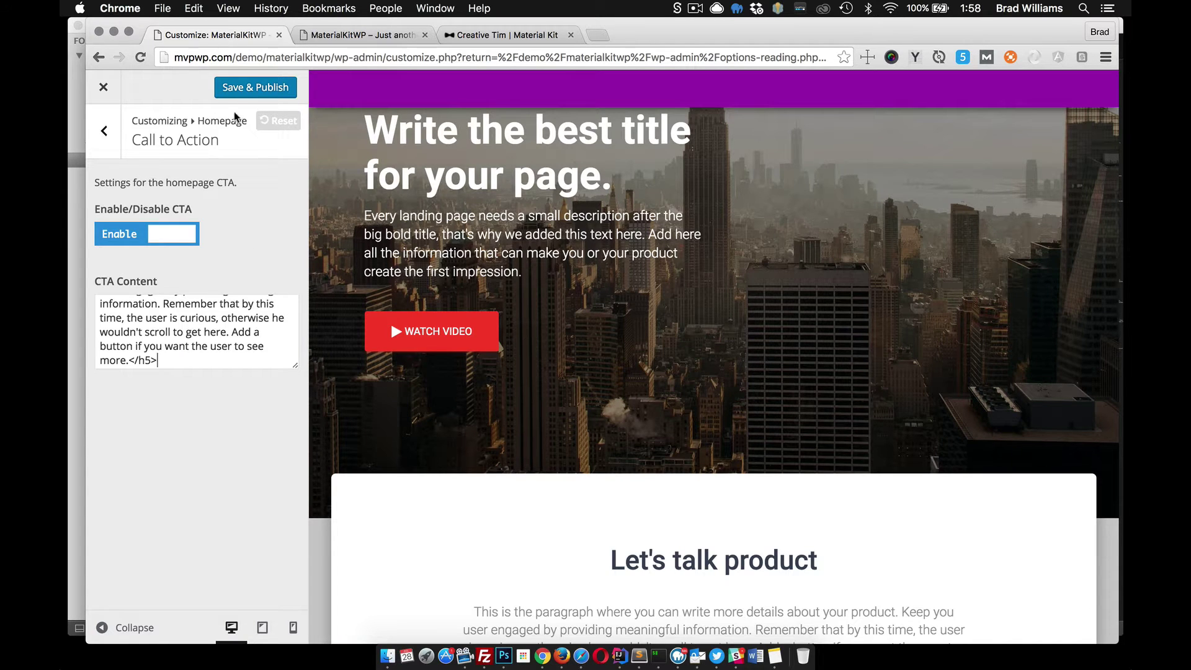
left_click(244, 94)
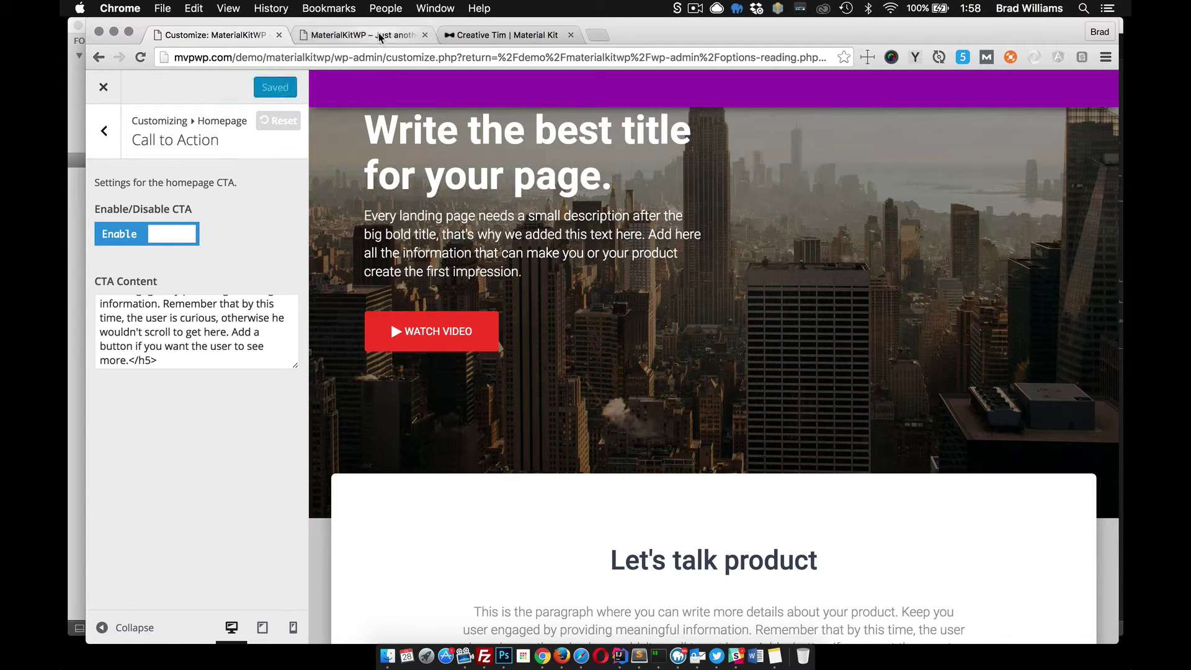
left_click(388, 36)
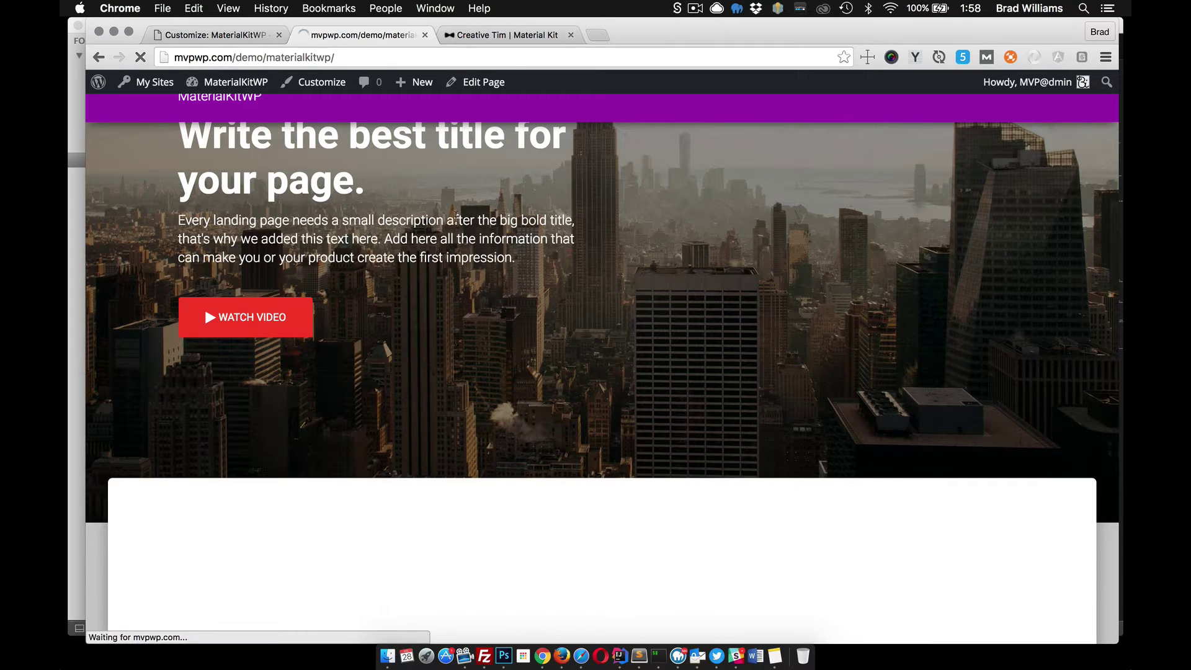
scroll(517, 266, "down", 5)
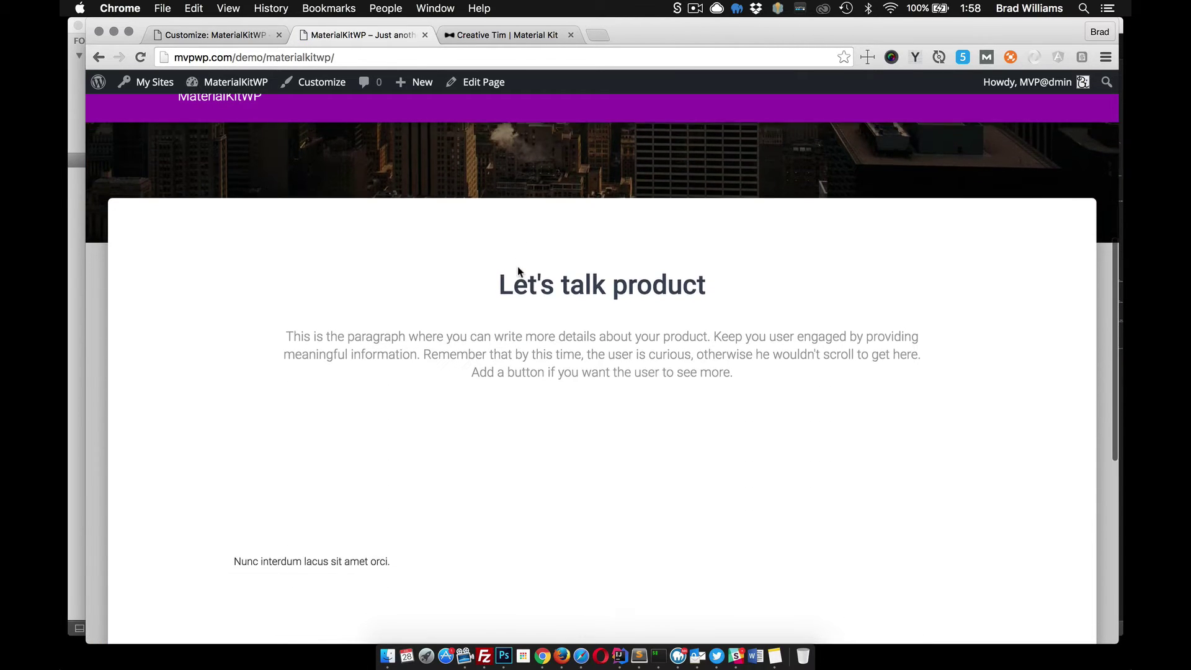
left_click(213, 34)
left_click(106, 132)
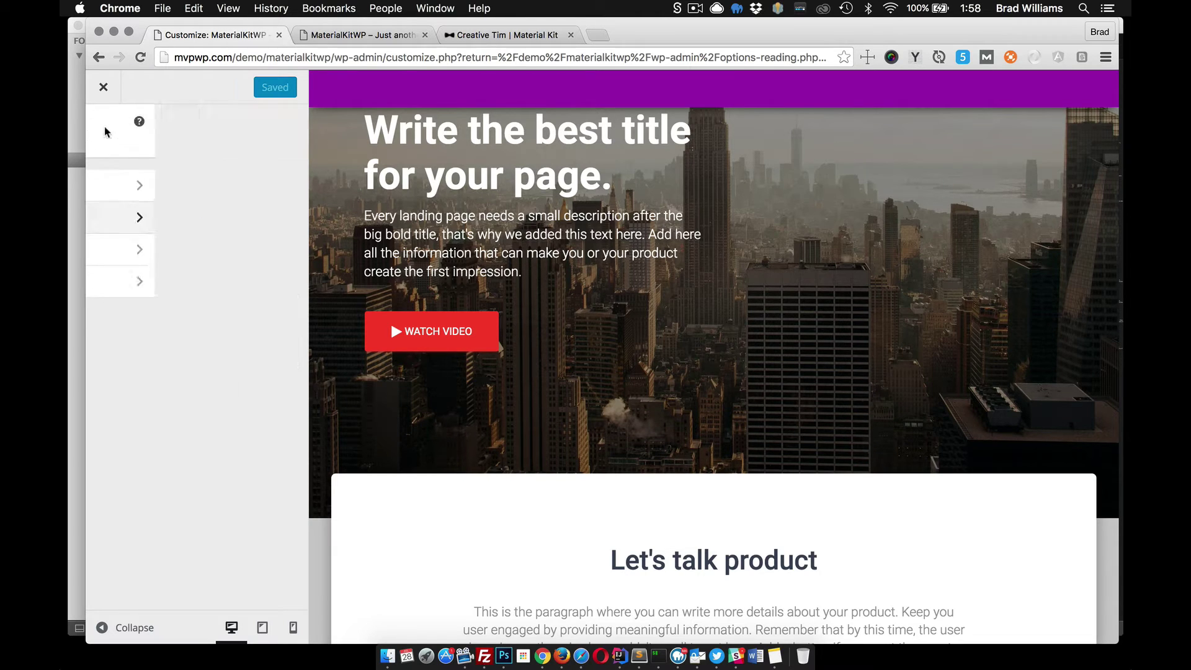
Switch the homepage Features section to Enable
left_click(159, 251)
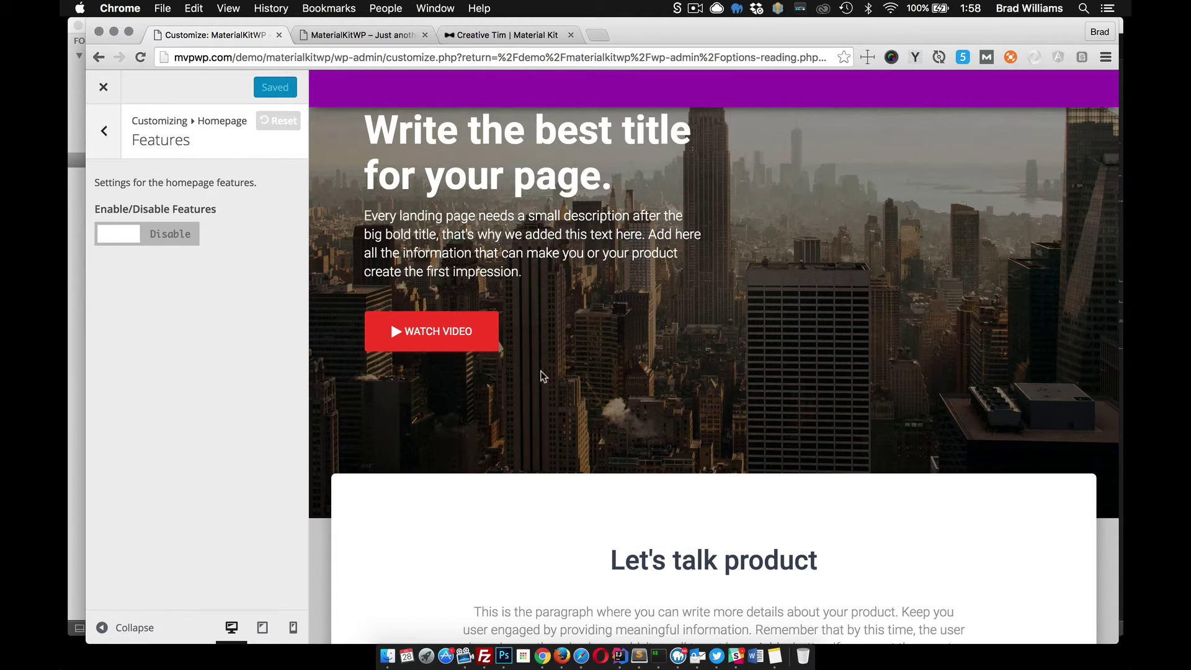
scroll(494, 395, "down", 3)
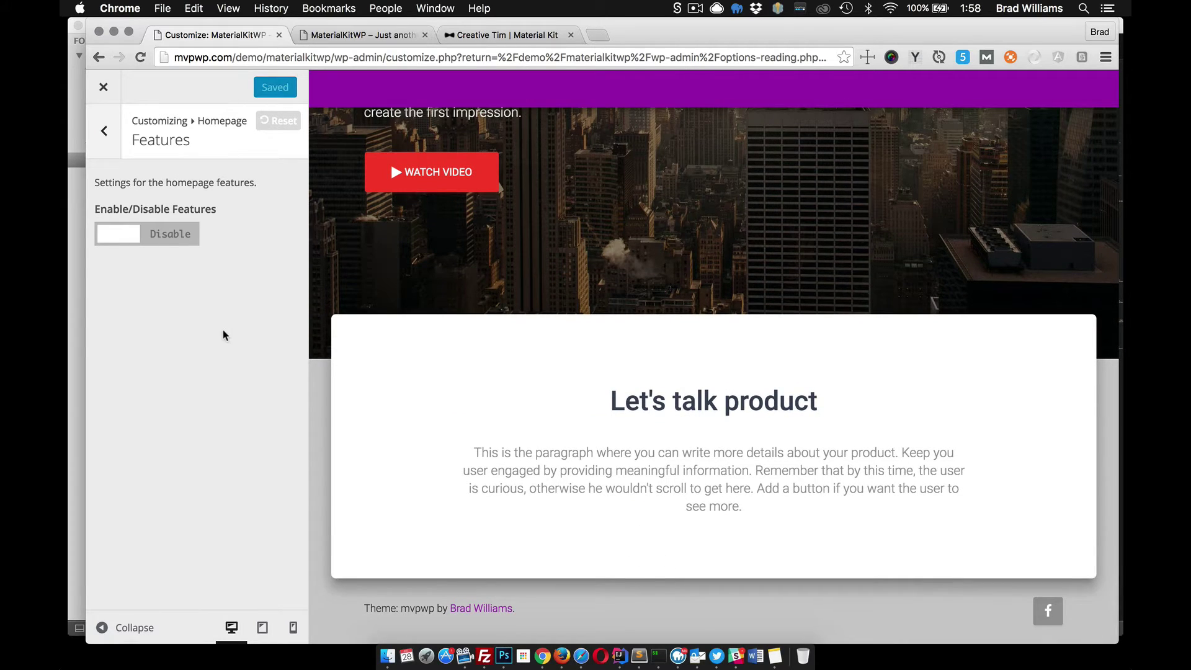
left_click(163, 238)
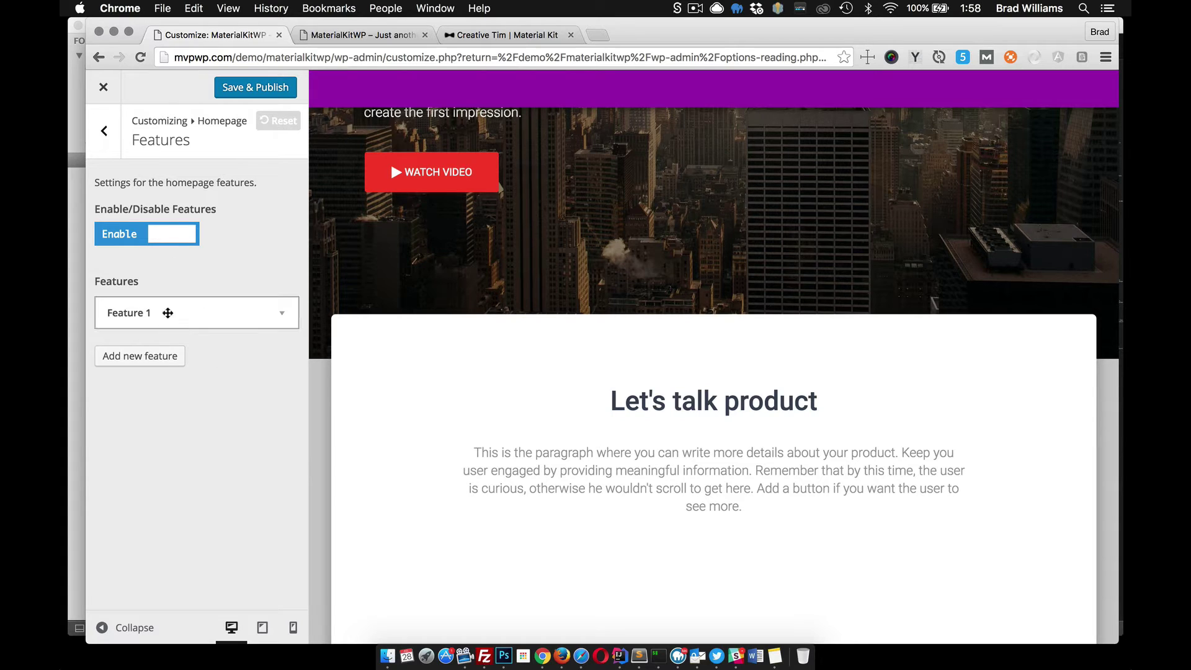
Expand Feature 1's settings, keep icon colour at Default, and view the features markup in Sublime Text
left_click(280, 310)
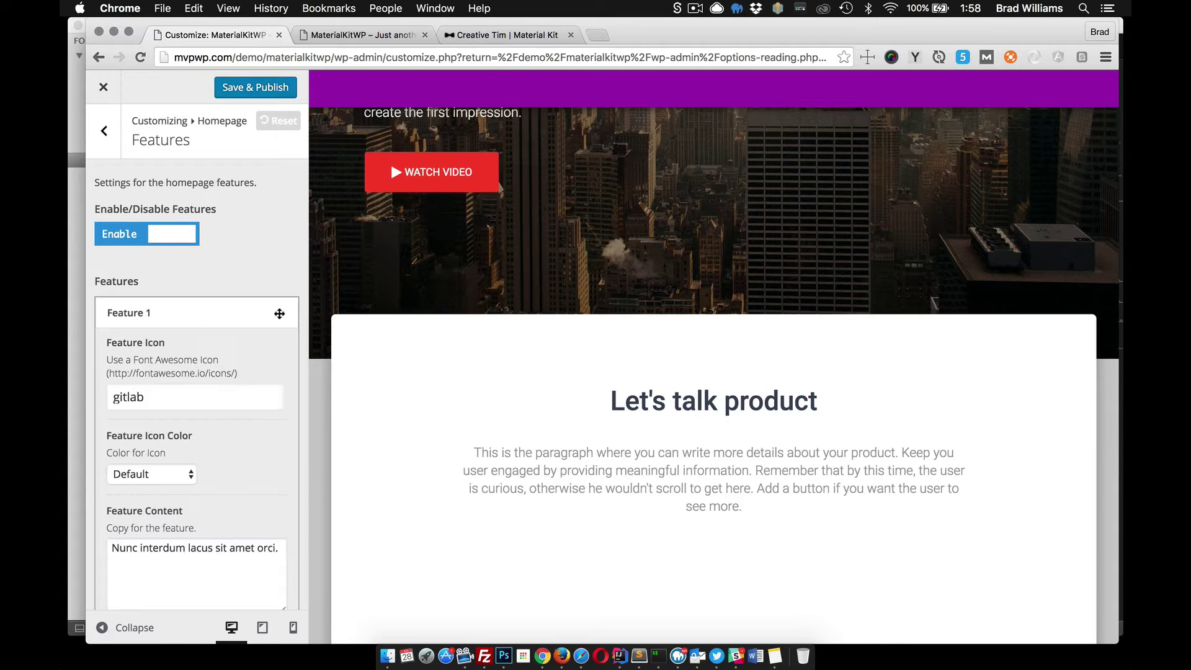
scroll(243, 205, "down", 2)
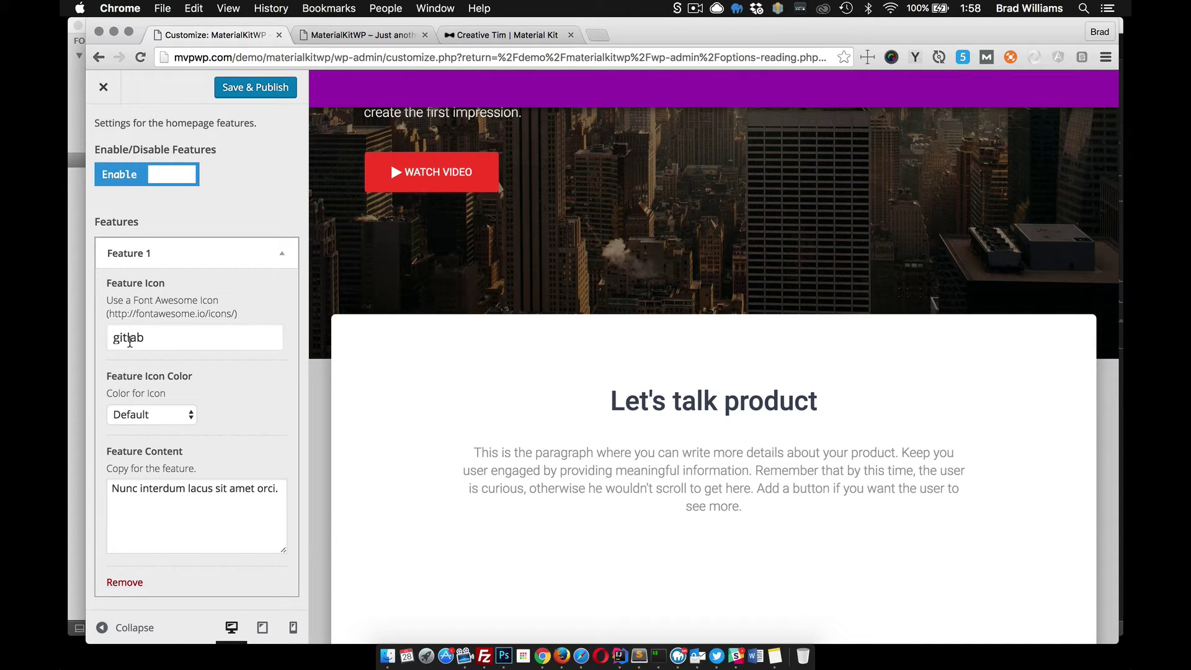
left_click(161, 419)
left_click(194, 414)
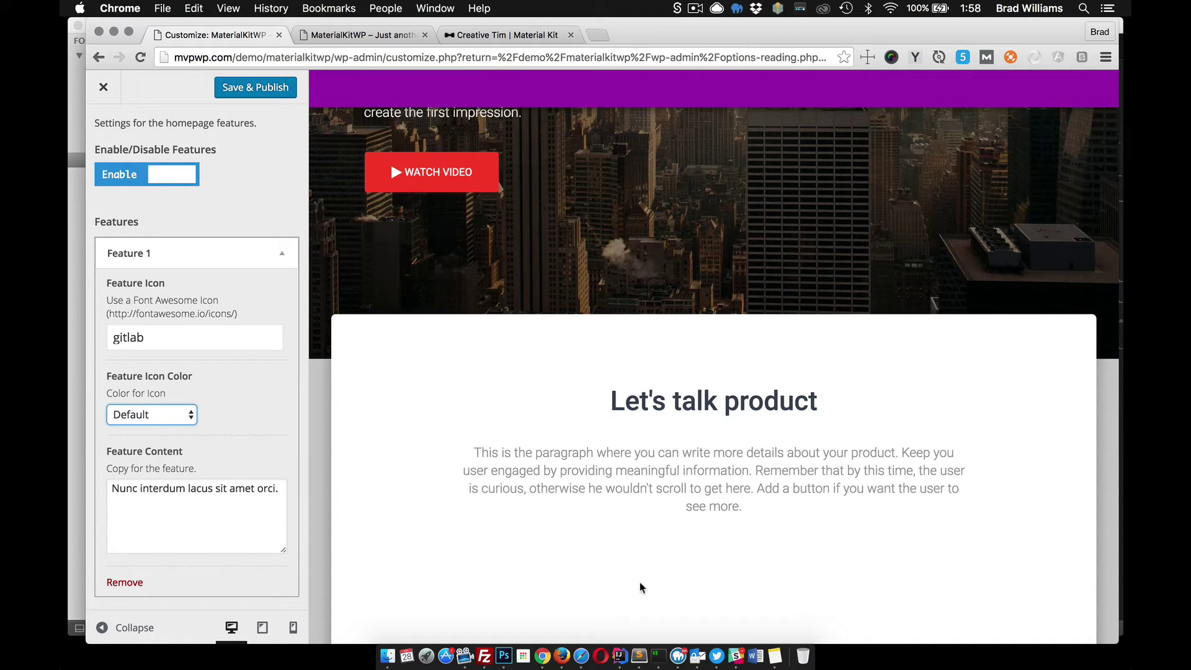
left_click(648, 613)
scroll(606, 481, "down", 6)
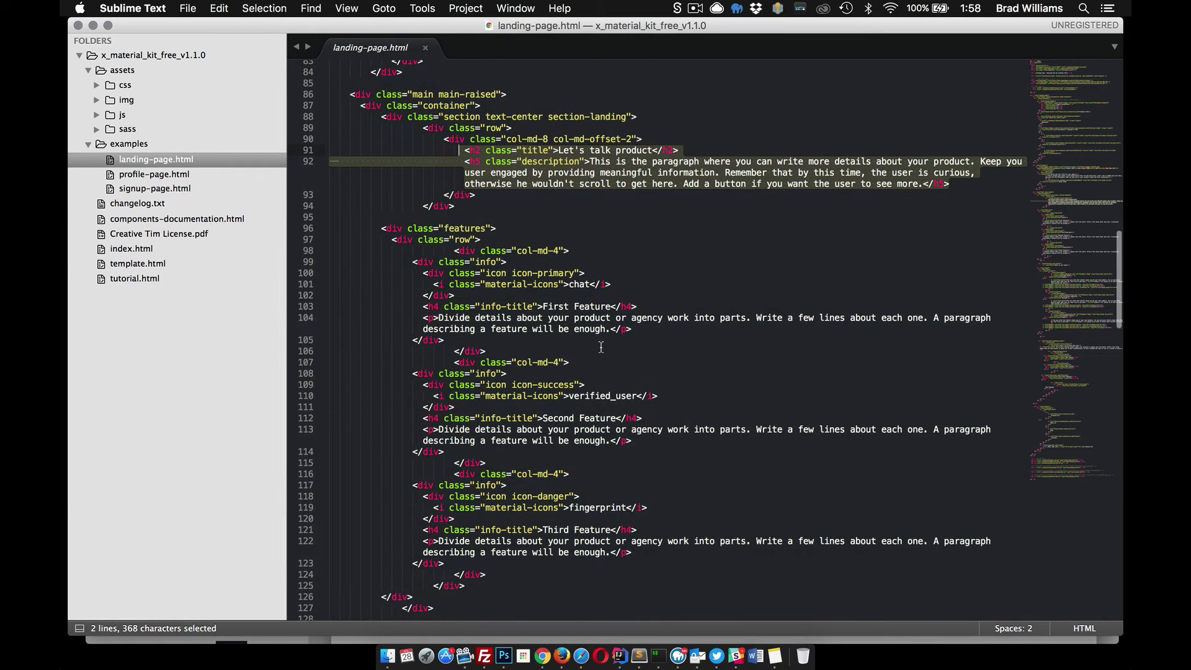
Copy the First Feature's 143-character description paragraph from landing-page.html
left_click_drag(629, 329, 477, 319)
left_click(510, 329)
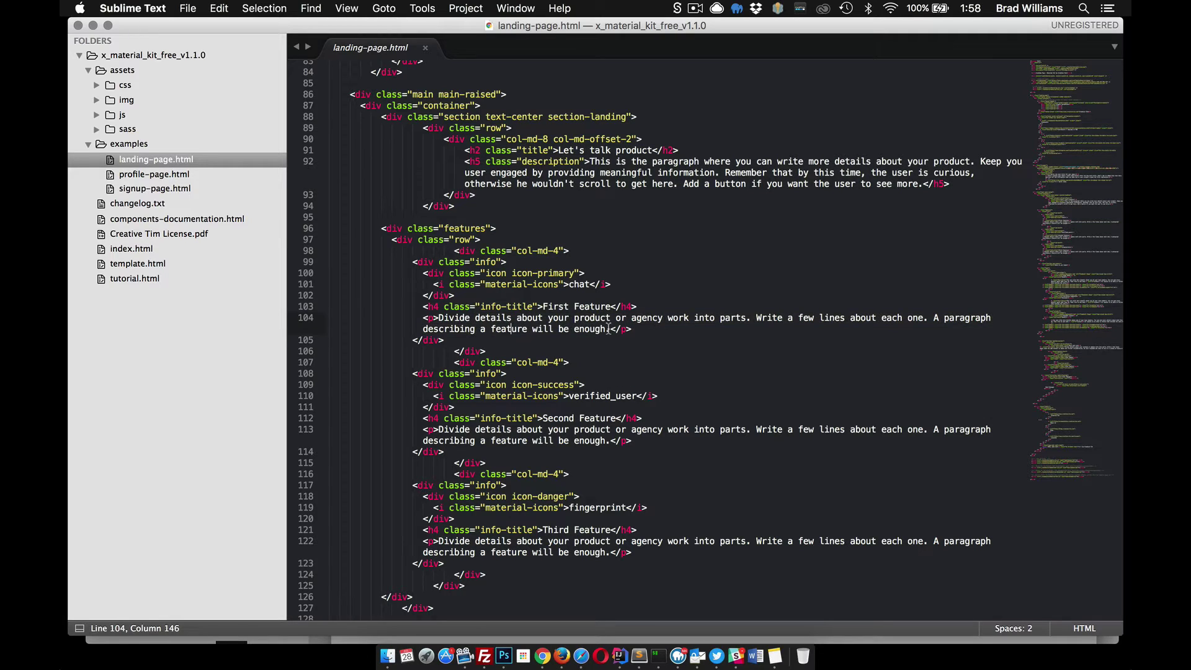
left_click_drag(608, 328, 439, 318)
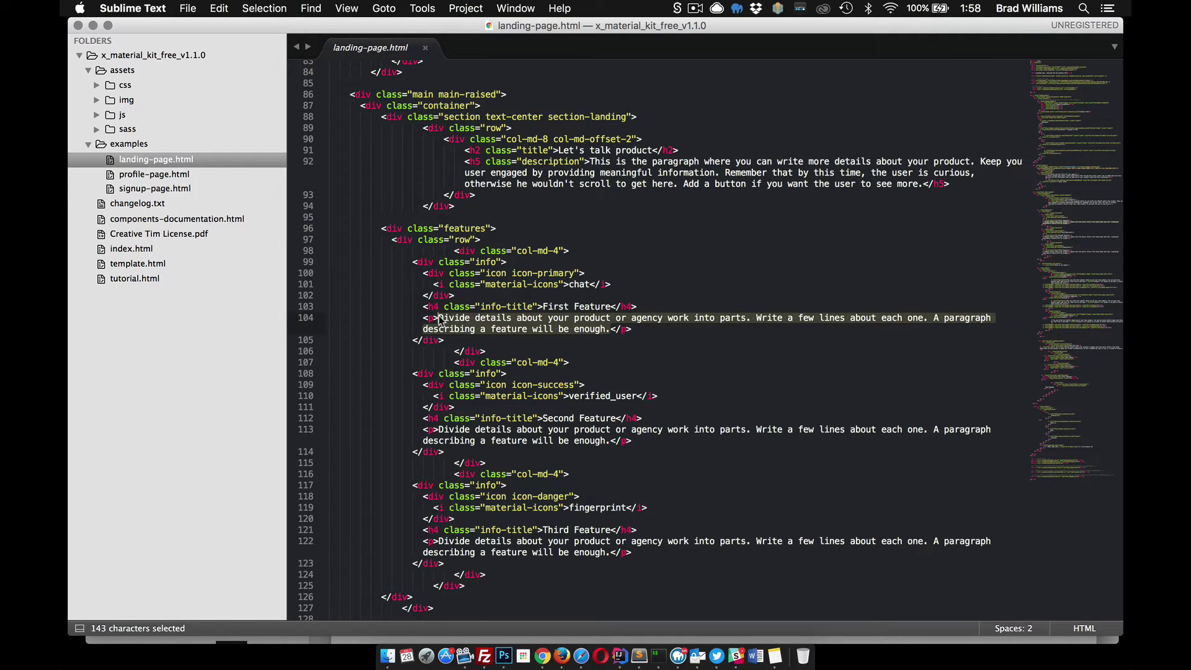
key("super+c")
left_click(546, 639)
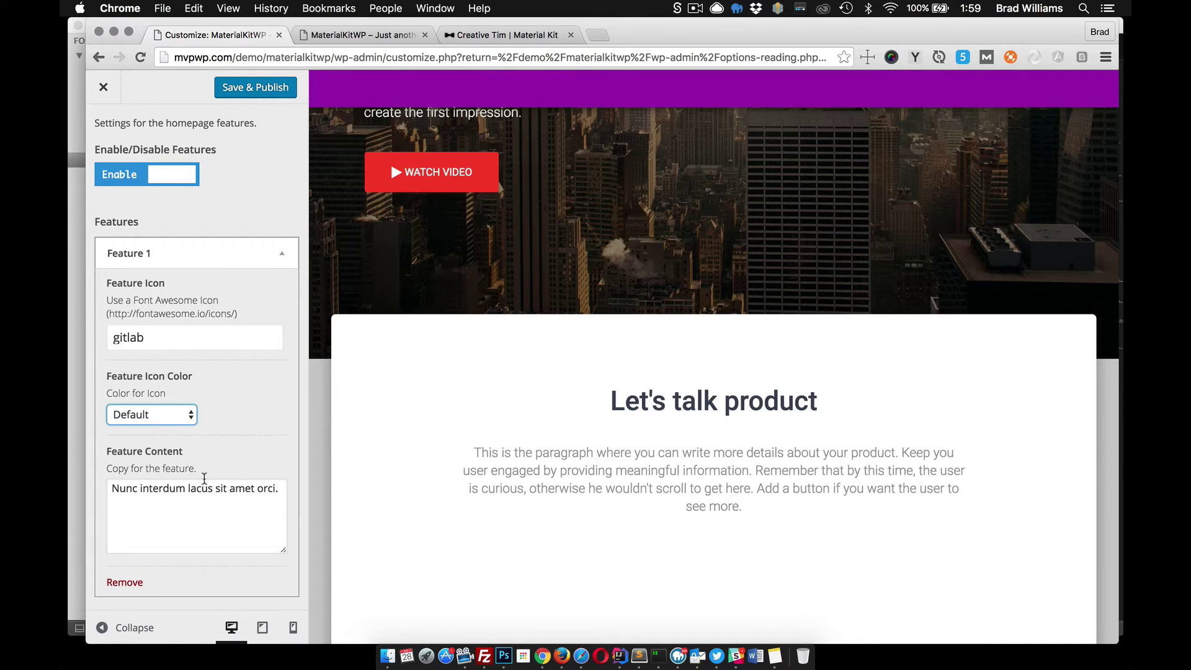
Give Feature 1 the pasted description, the 'chat' icon instead of gitlab, and Primary icon colour
double_click(205, 488)
key("super+a")
key("super+v")
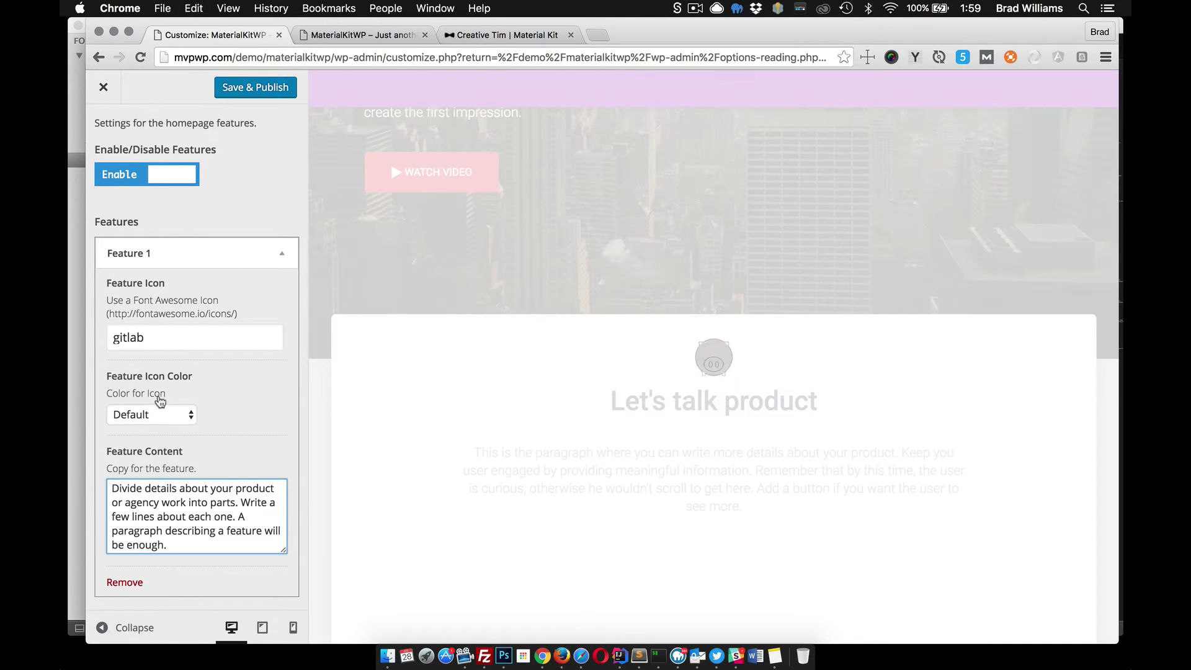
left_click(128, 337)
double_click(129, 337)
type("chat")
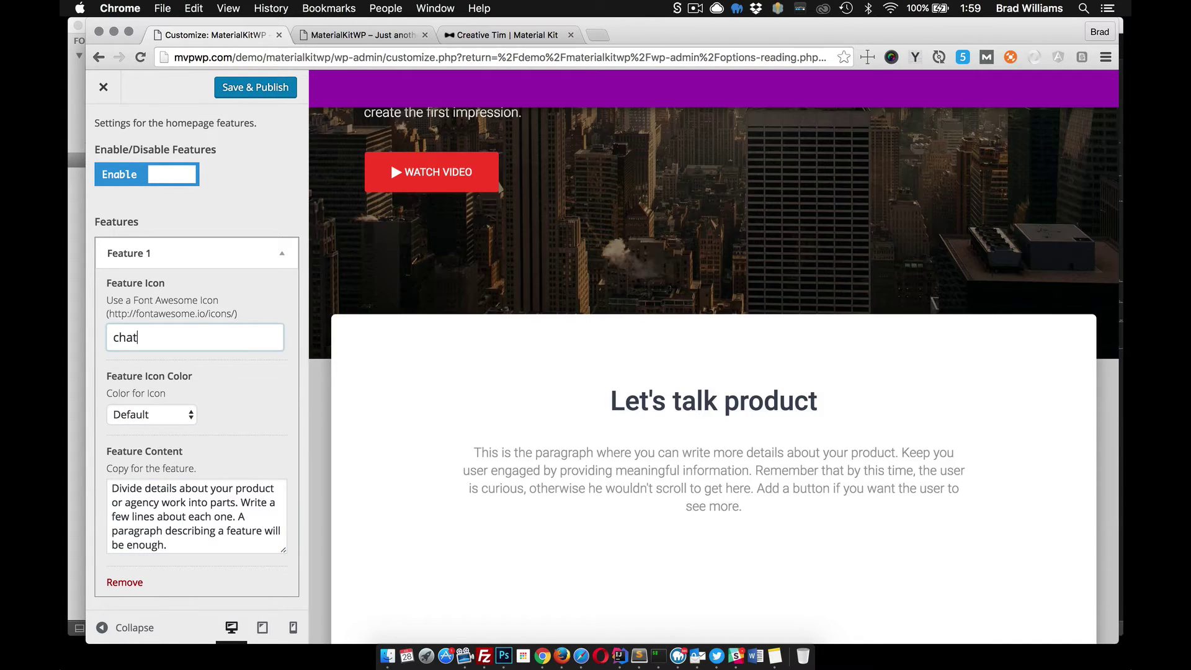
left_click(121, 416)
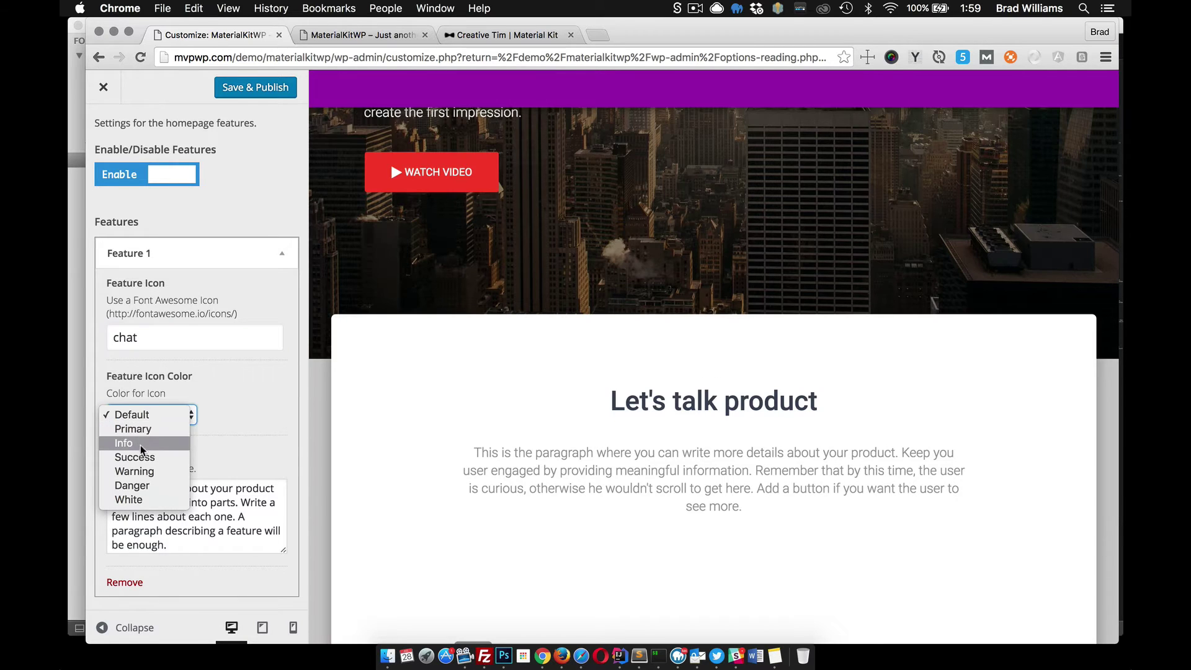
left_click(133, 428)
Publish the Feature 1 changes and reload the live site to confirm them
scroll(204, 439, "down", 2)
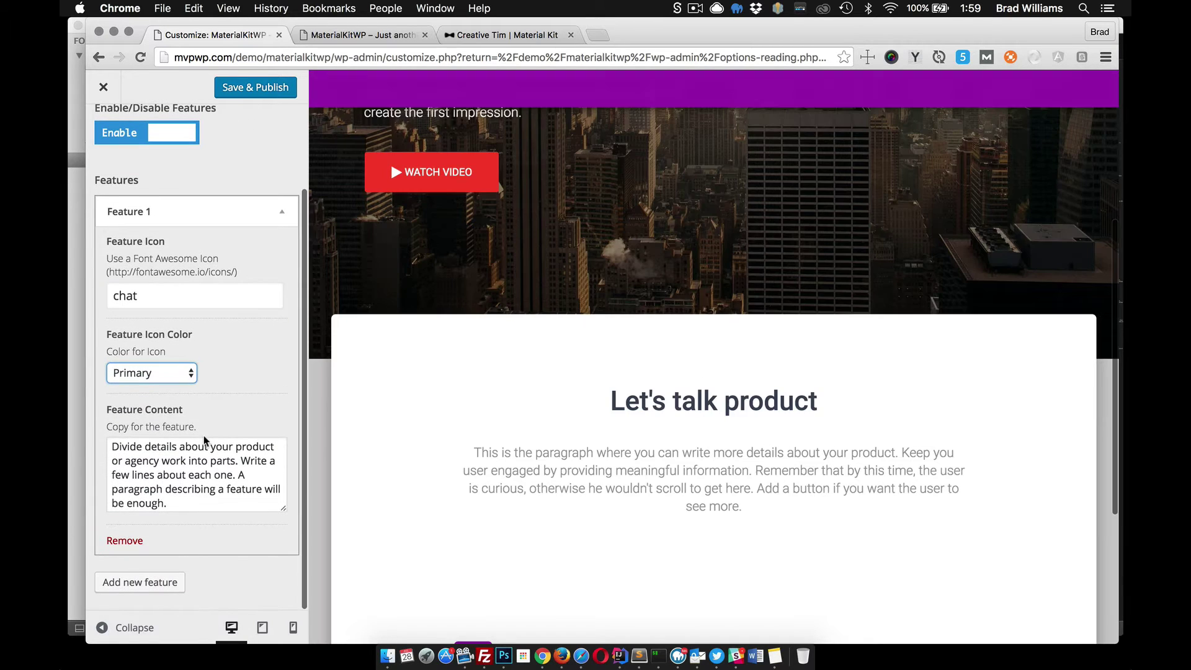
scroll(223, 338, "up", 2)
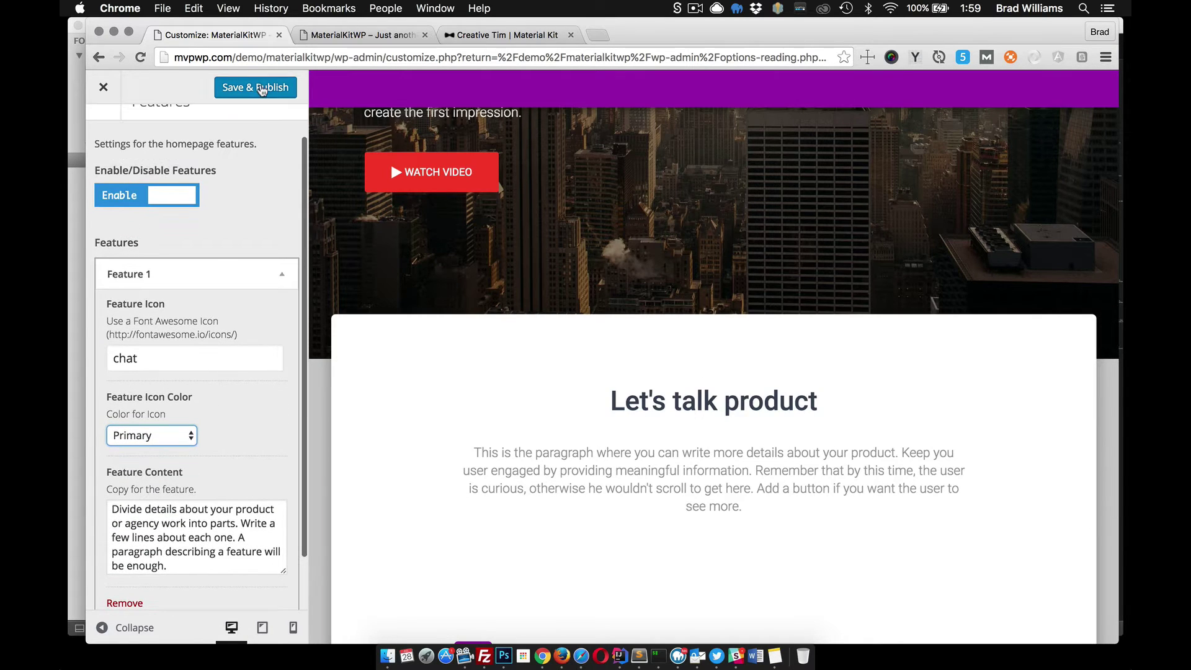
left_click(262, 90)
left_click(353, 35)
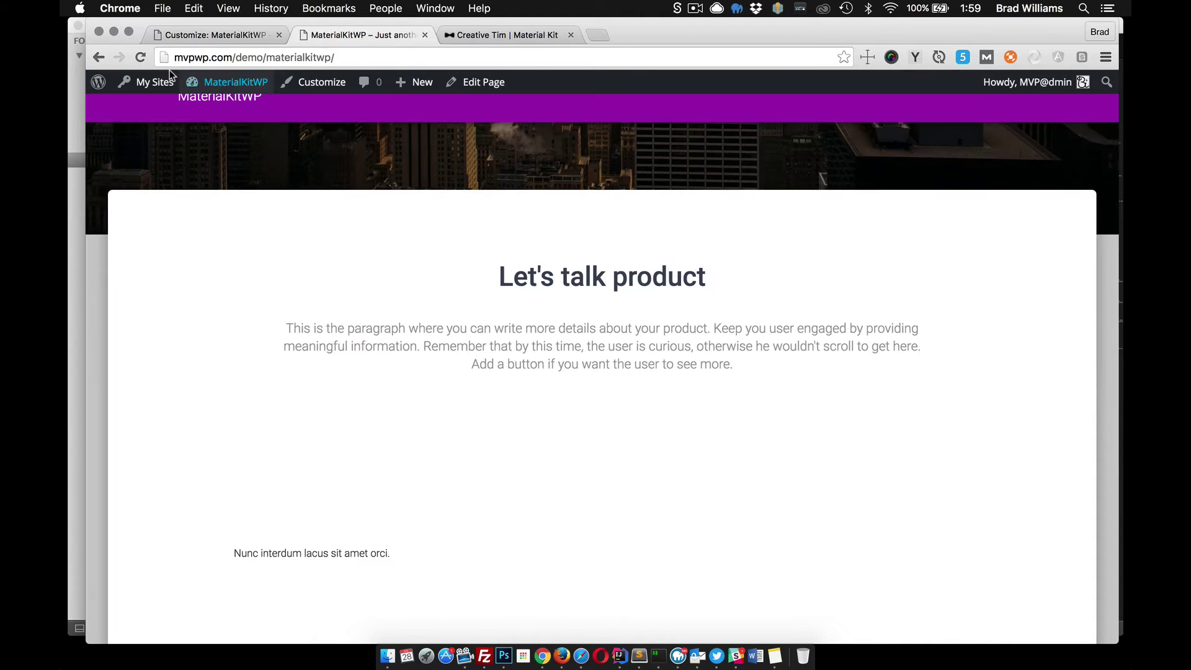
left_click(142, 58)
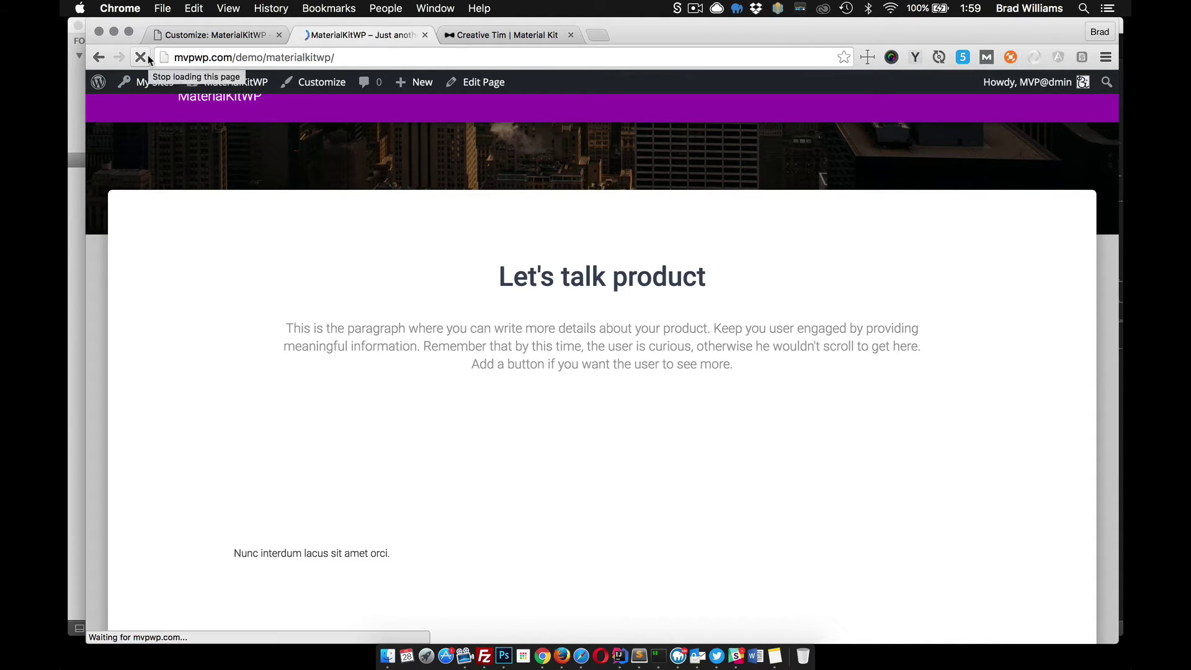
scroll(377, 351, "down", 3)
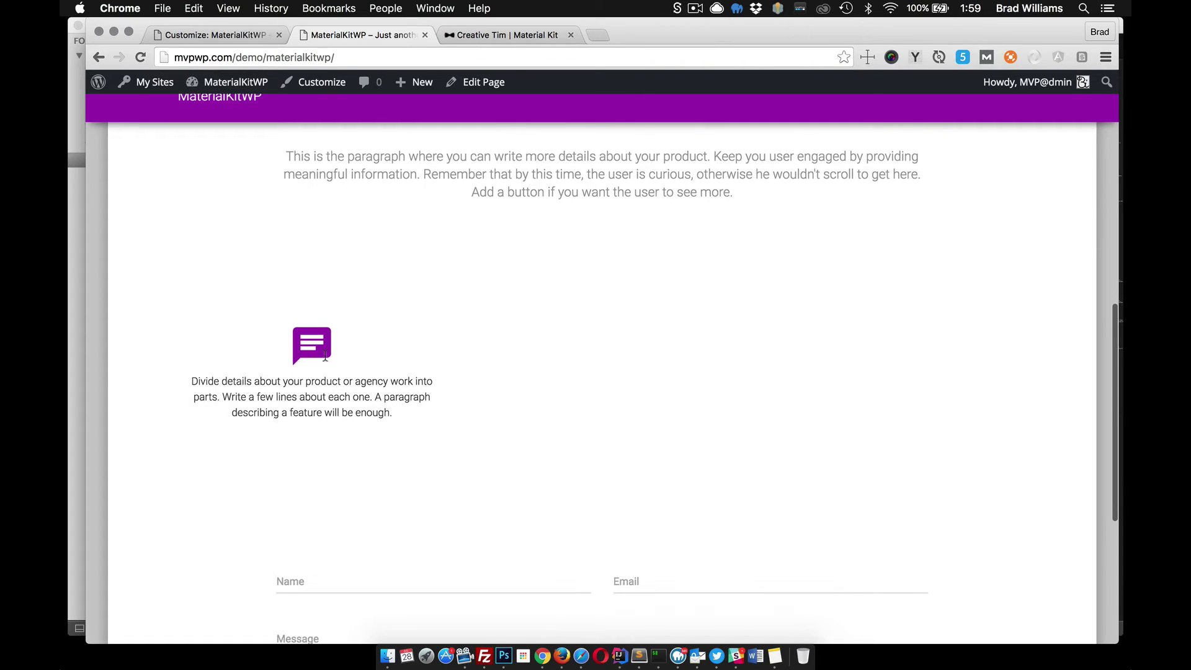
Copy the second feature's description paragraph from landing-page.html
left_click(639, 655)
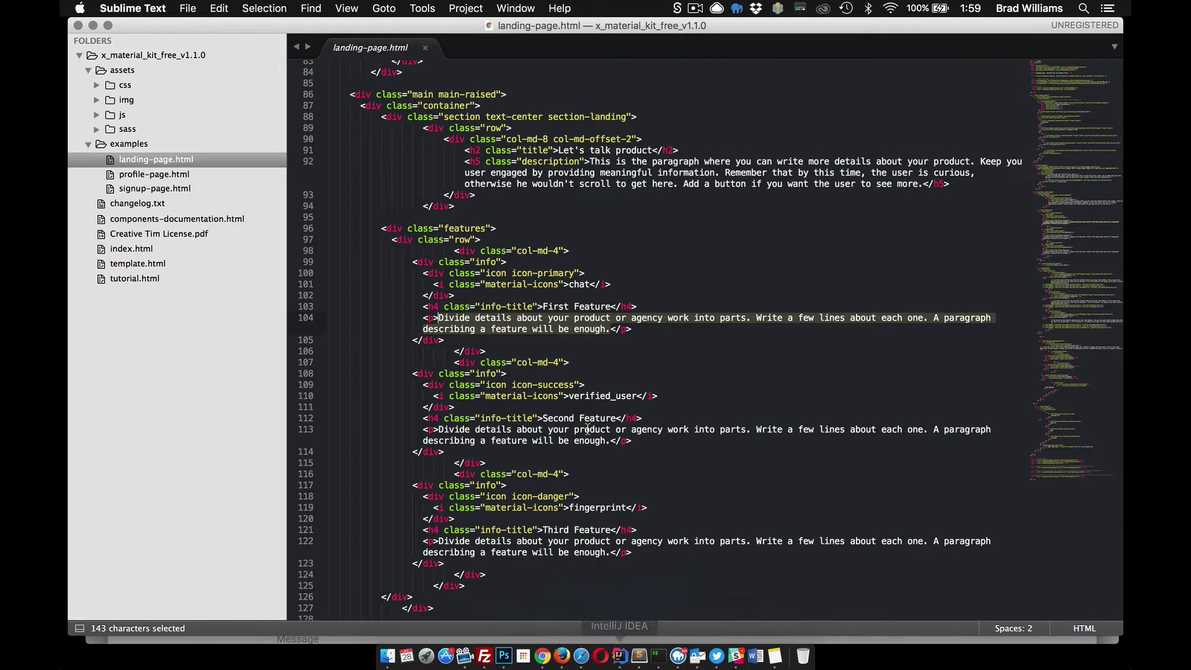
scroll(587, 429, "down", 5)
left_click_drag(607, 382, 441, 368)
key("super+c")
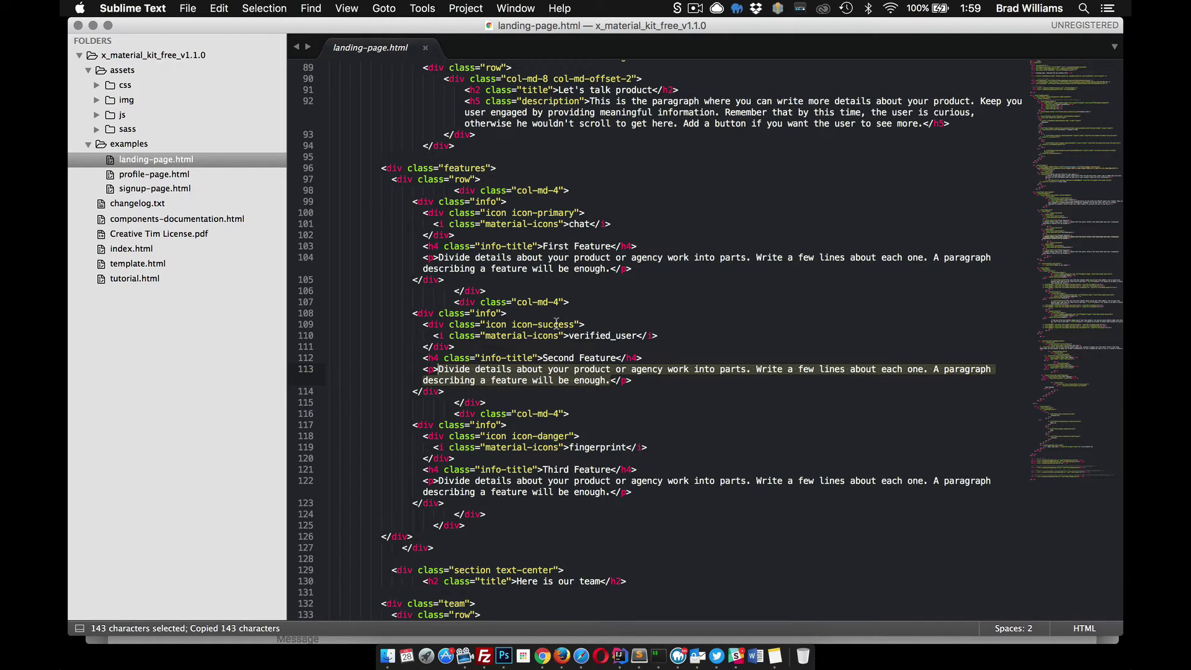
left_click(542, 655)
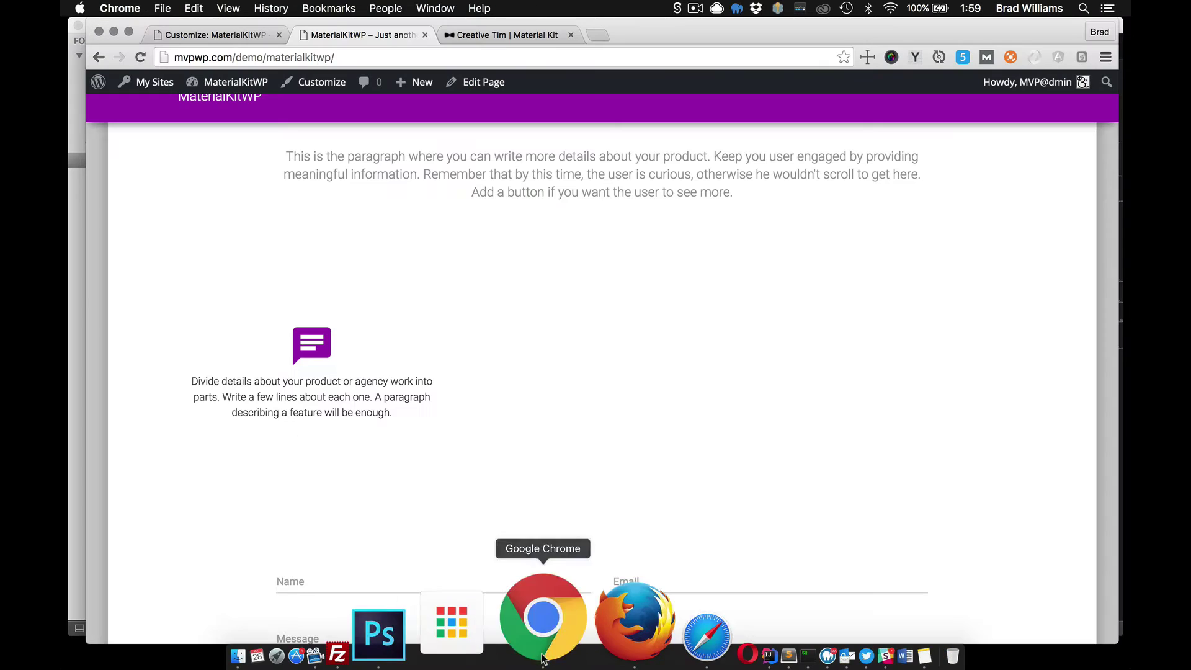
Add Feature 2 with the 'verified_user' icon, Success colour, and the pasted description paragraph
left_click(224, 37)
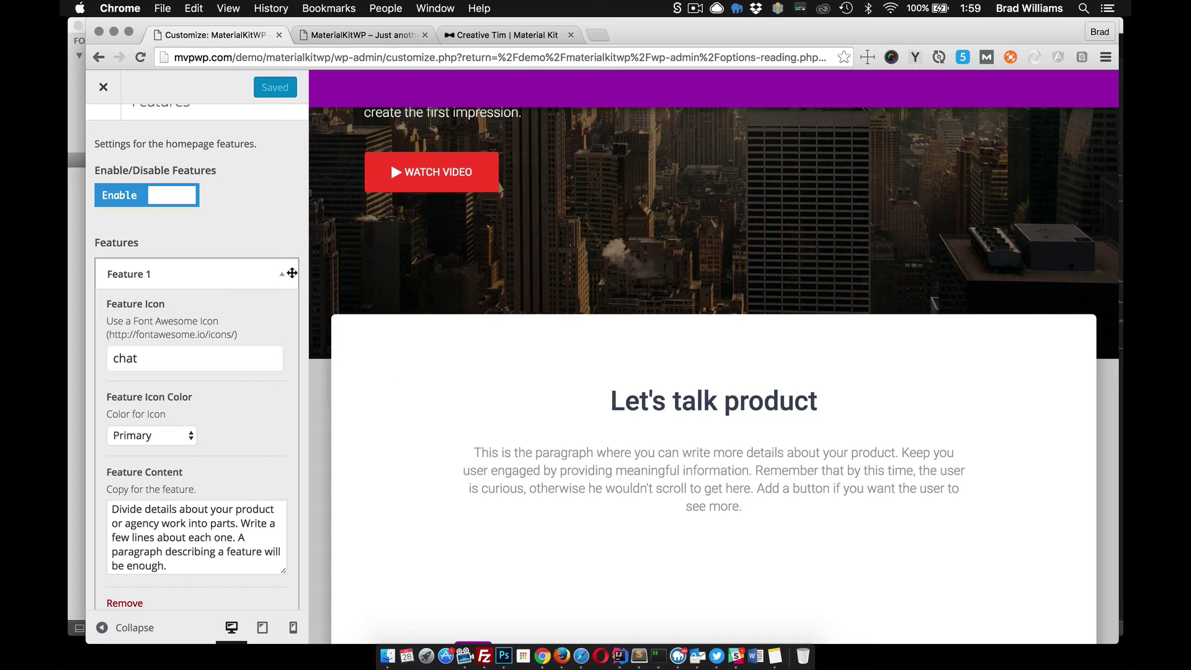
left_click(283, 277)
left_click(173, 349)
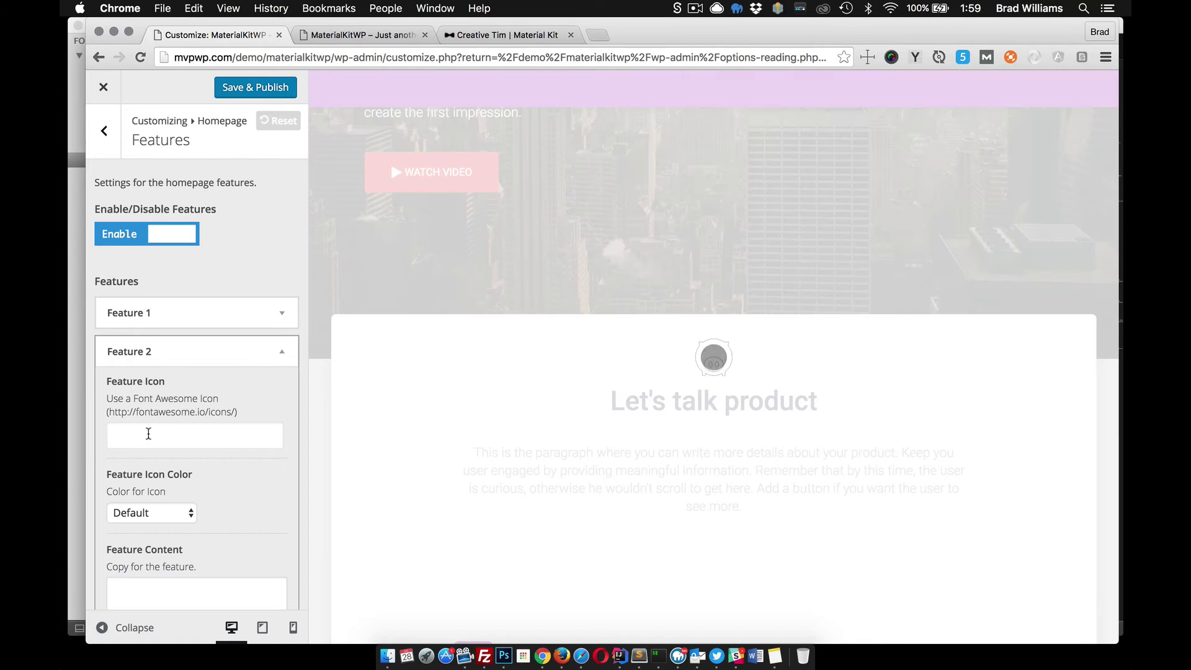
left_click(149, 436)
scroll(148, 436, "down", 5)
type("verified_user")
left_click(169, 375)
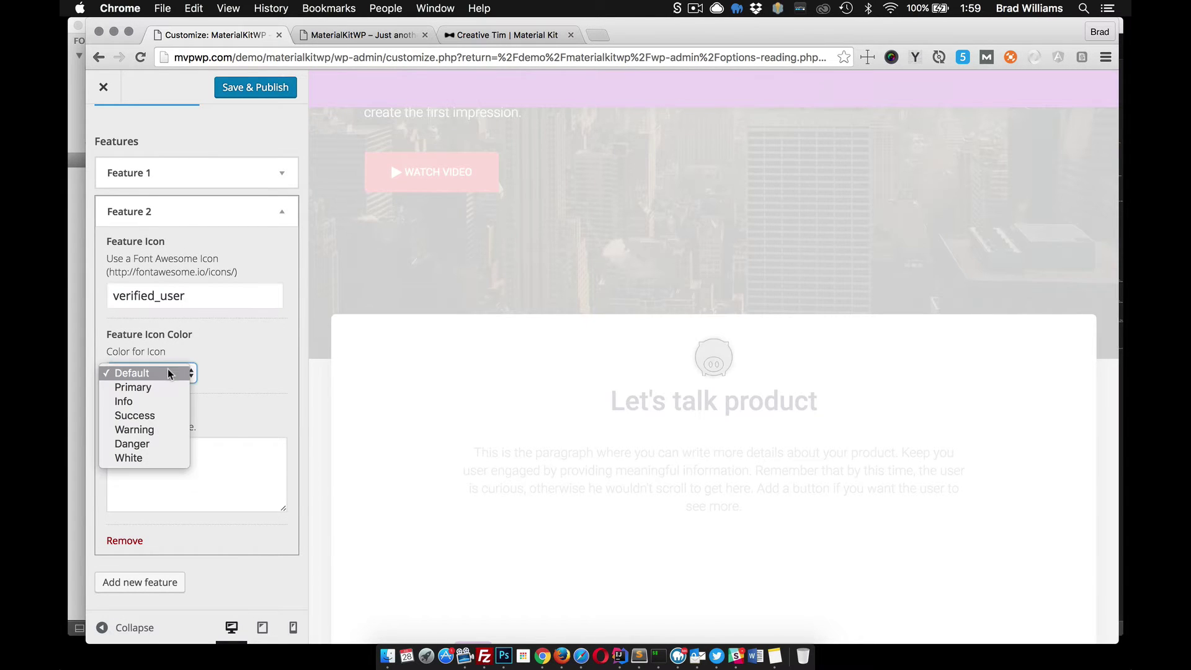
left_click(165, 417)
left_click(167, 462)
key("super+v")
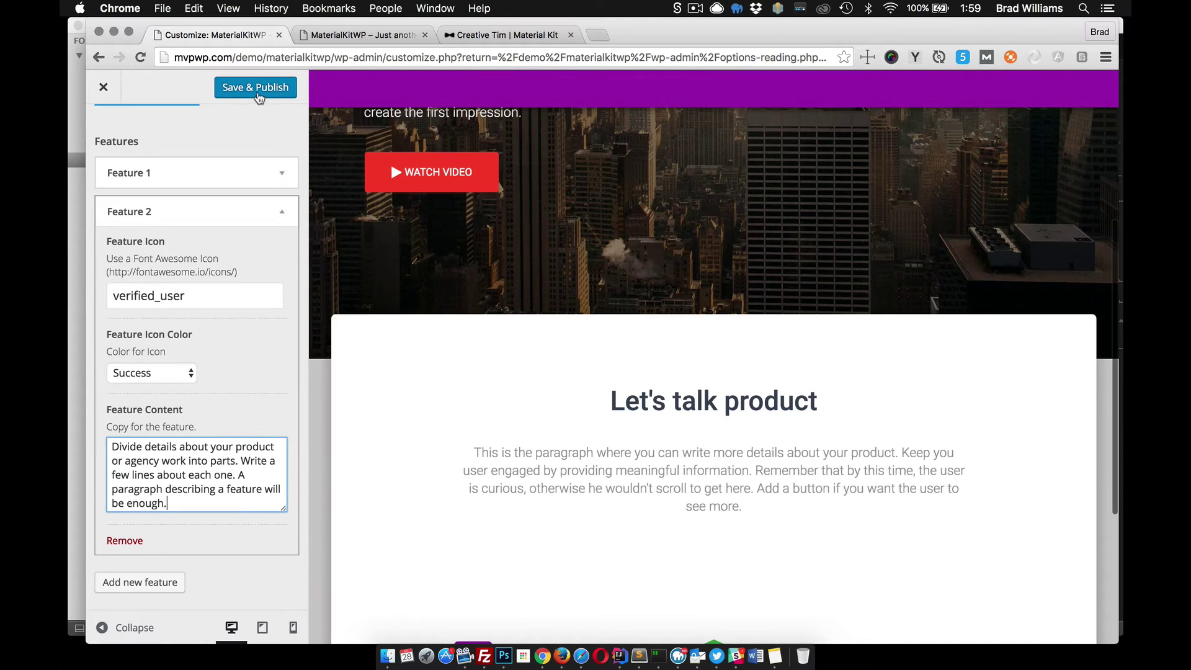
scroll(535, 307, "down", 4)
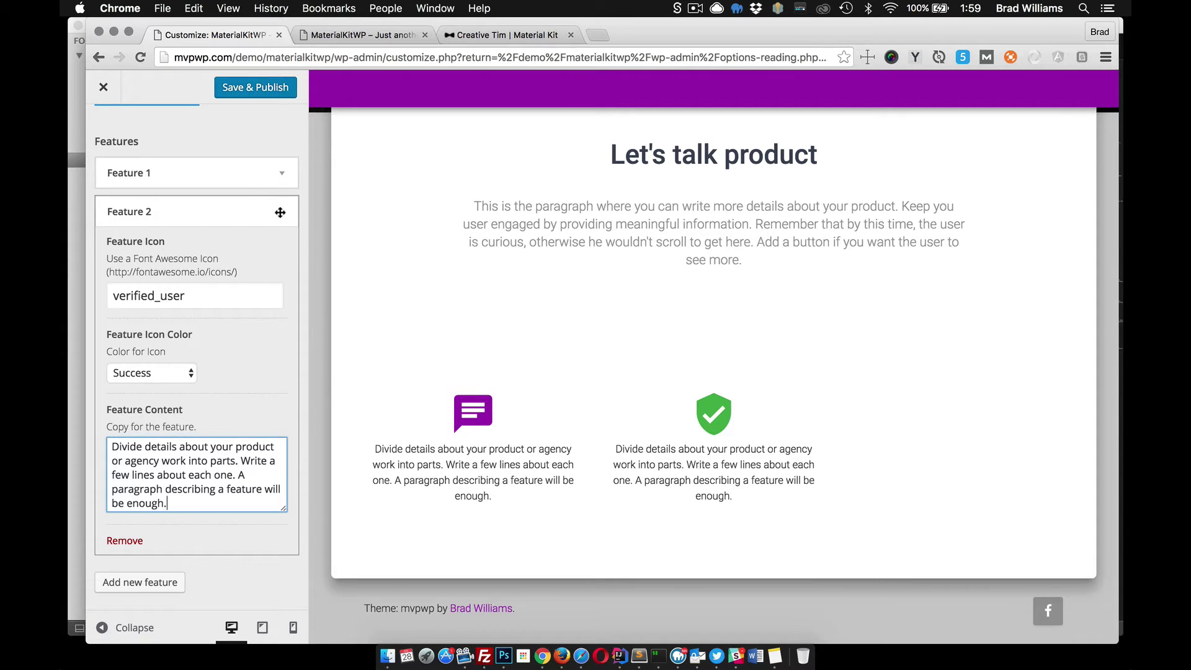
left_click(283, 213)
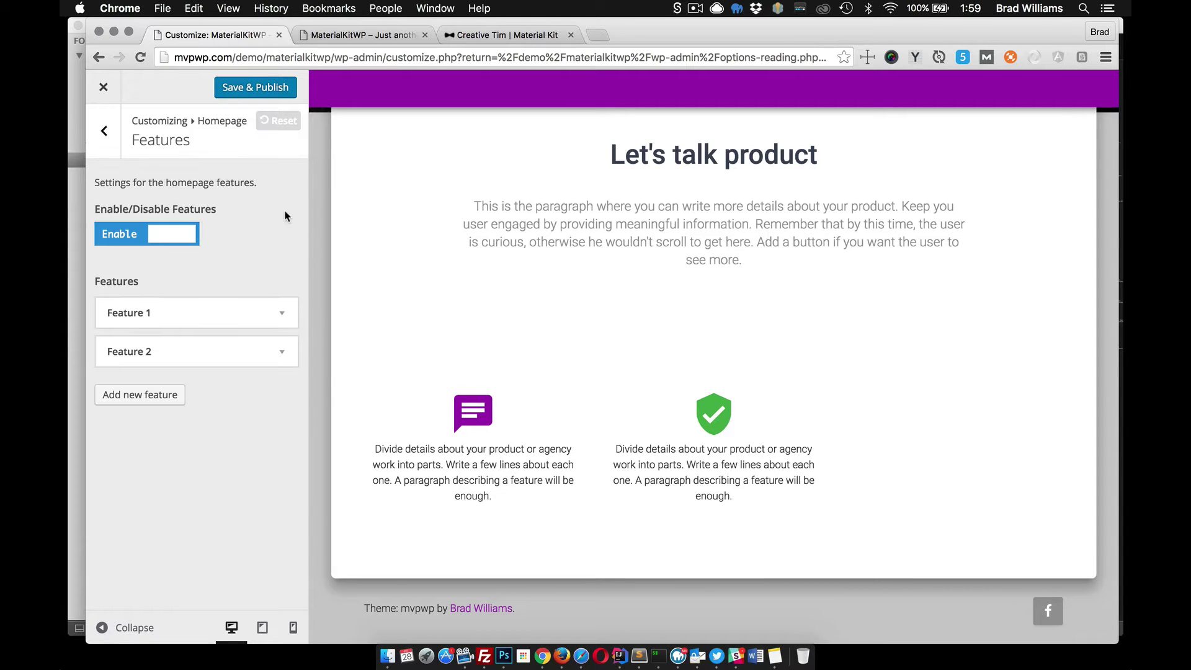
Copy the third feature's description paragraph from landing-page.html
left_click(645, 651)
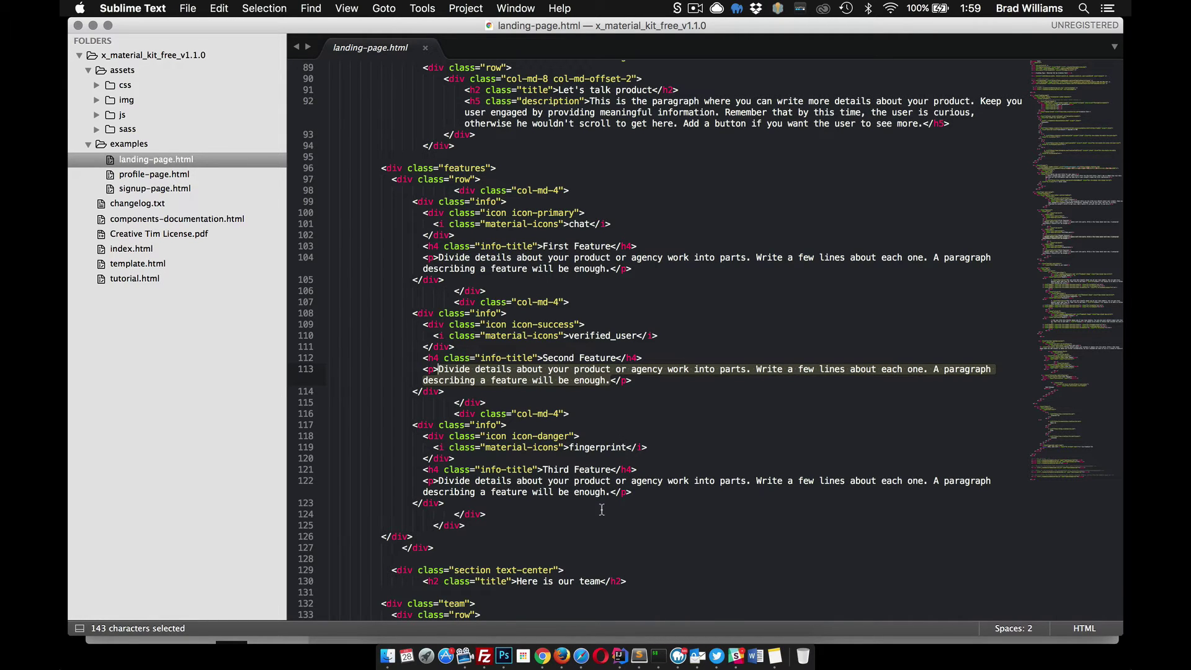
left_click_drag(611, 492, 432, 482)
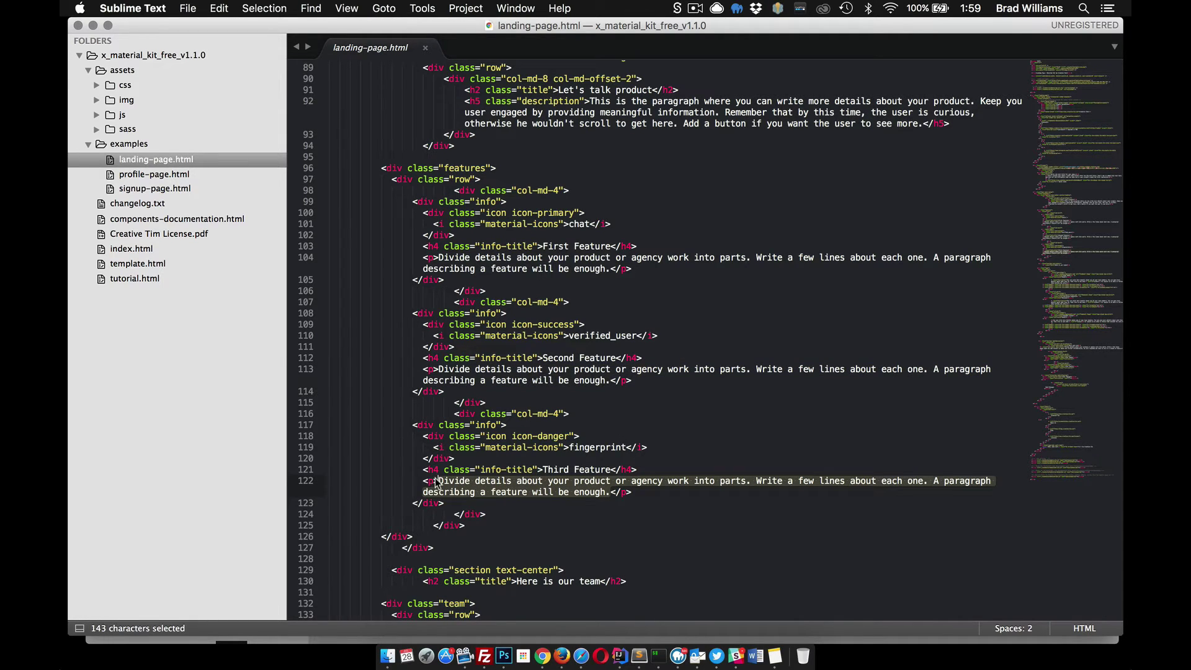
key("super+c")
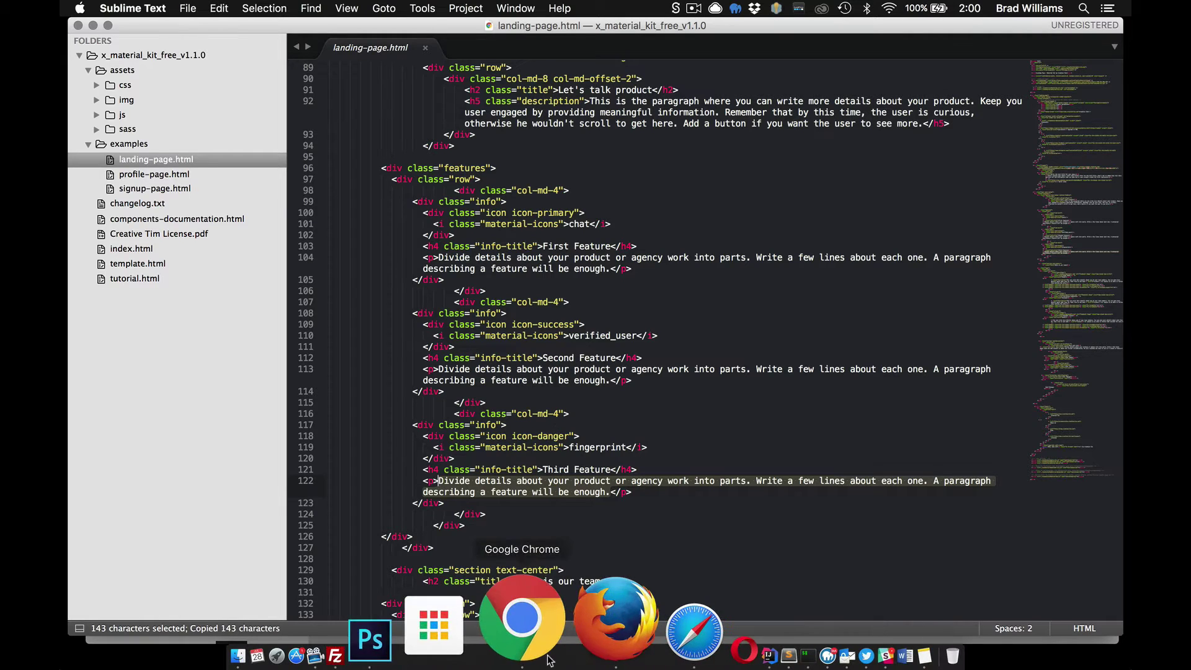
Add a third homepage feature with a Danger-coloured fingerprint icon and the pasted paragraph as content
left_click(525, 652)
left_click(154, 395)
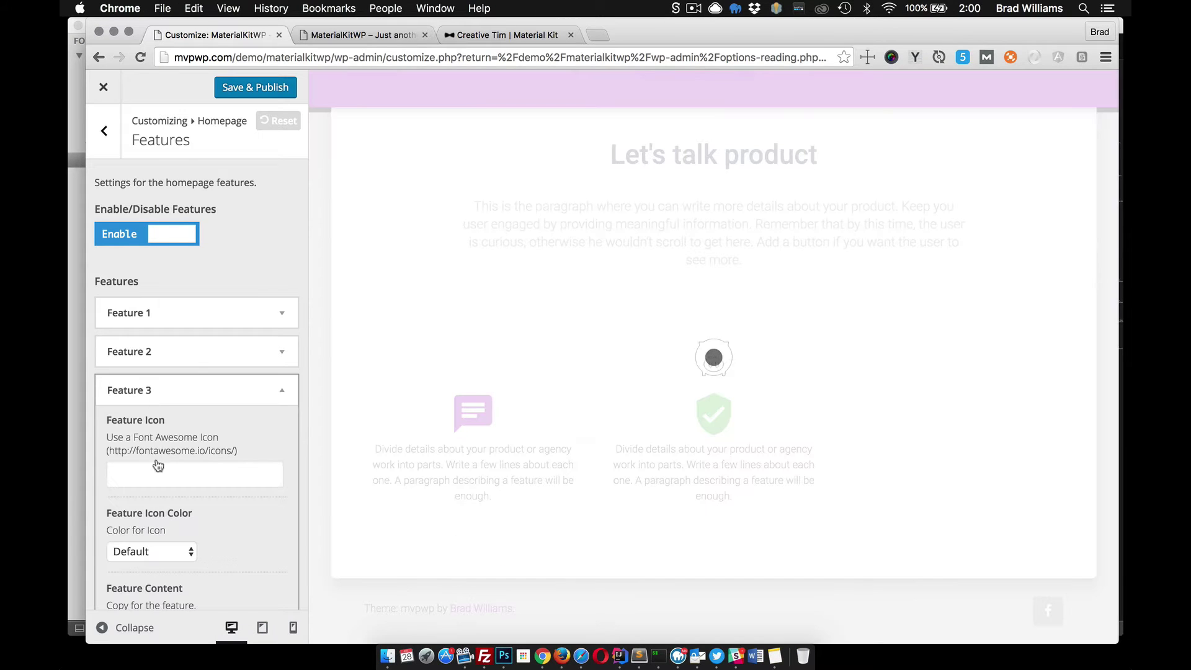
left_click(116, 473)
type("fingerpr")
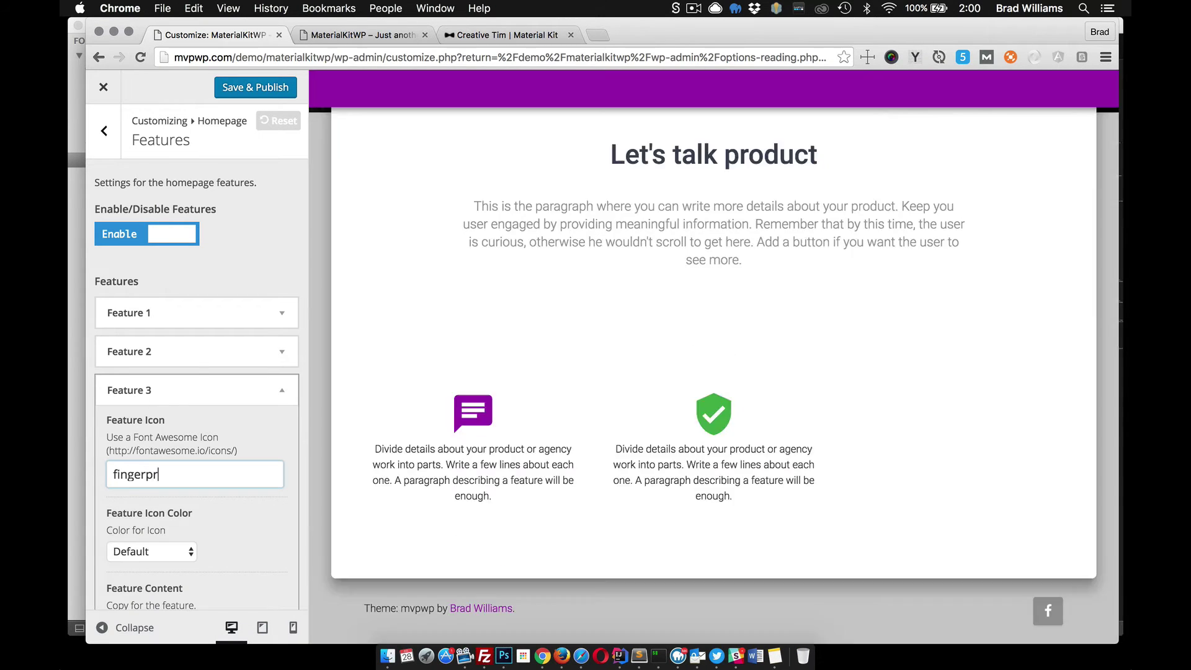
type("int")
scroll(211, 518, "down", 3)
left_click(152, 404)
left_click(154, 478)
left_click(146, 492)
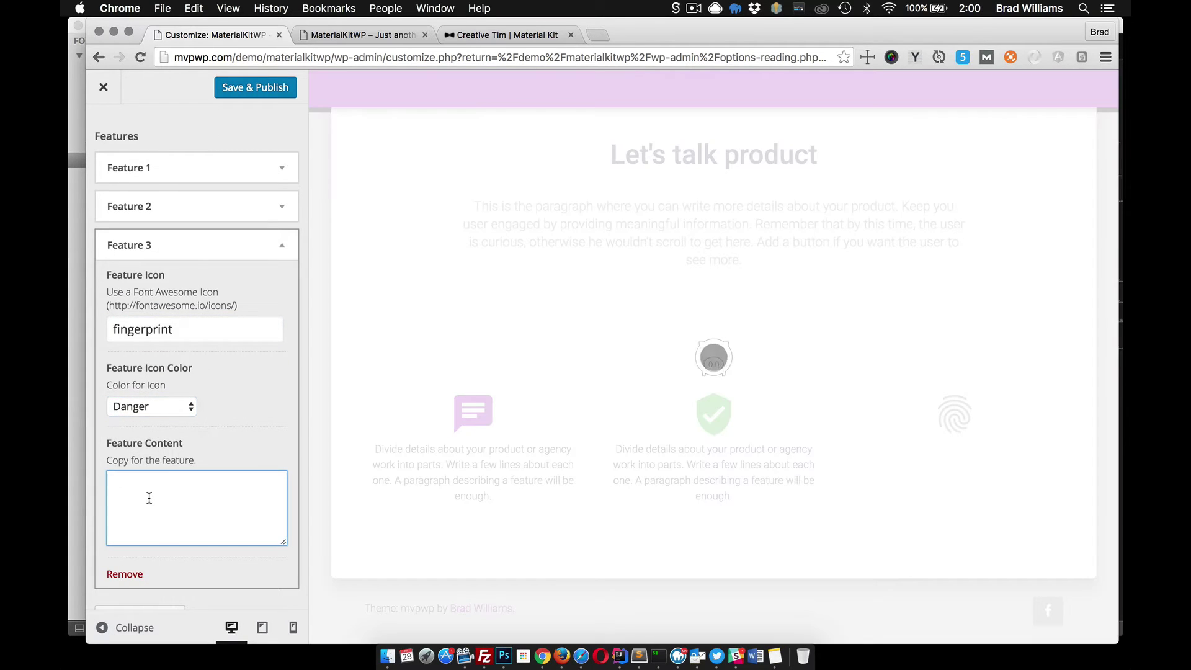
key("super+v")
scroll(216, 487, "down", 1)
scroll(220, 397, "up", 3)
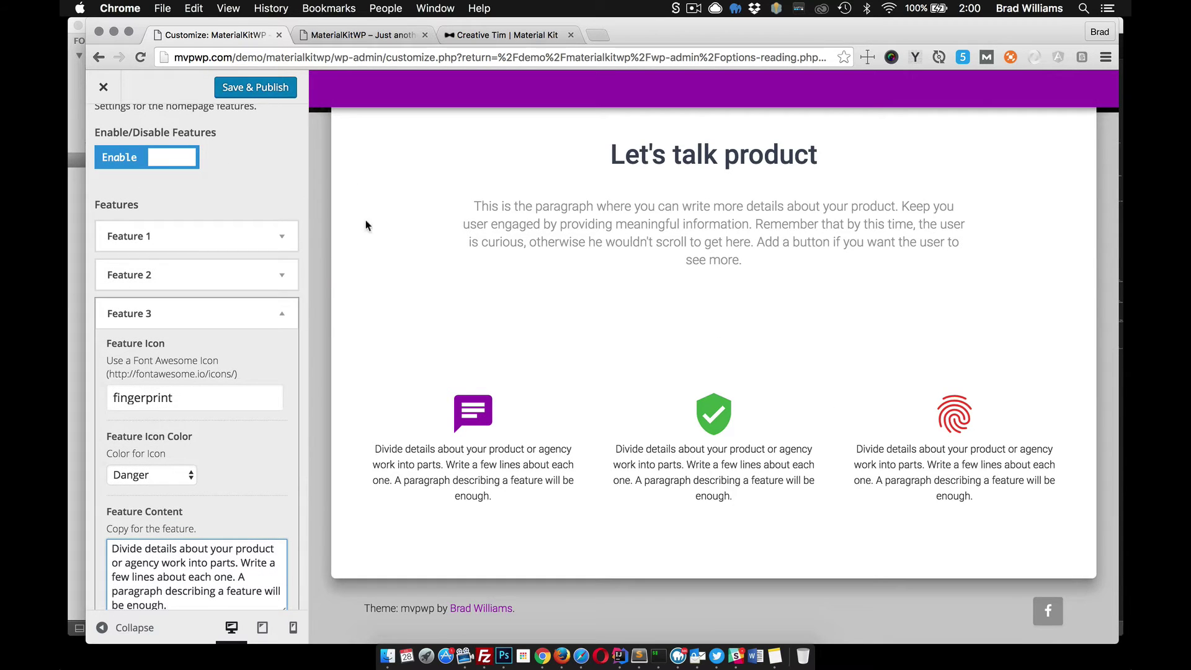
Publish the change and reload the live site to confirm all three features appear
left_click(261, 87)
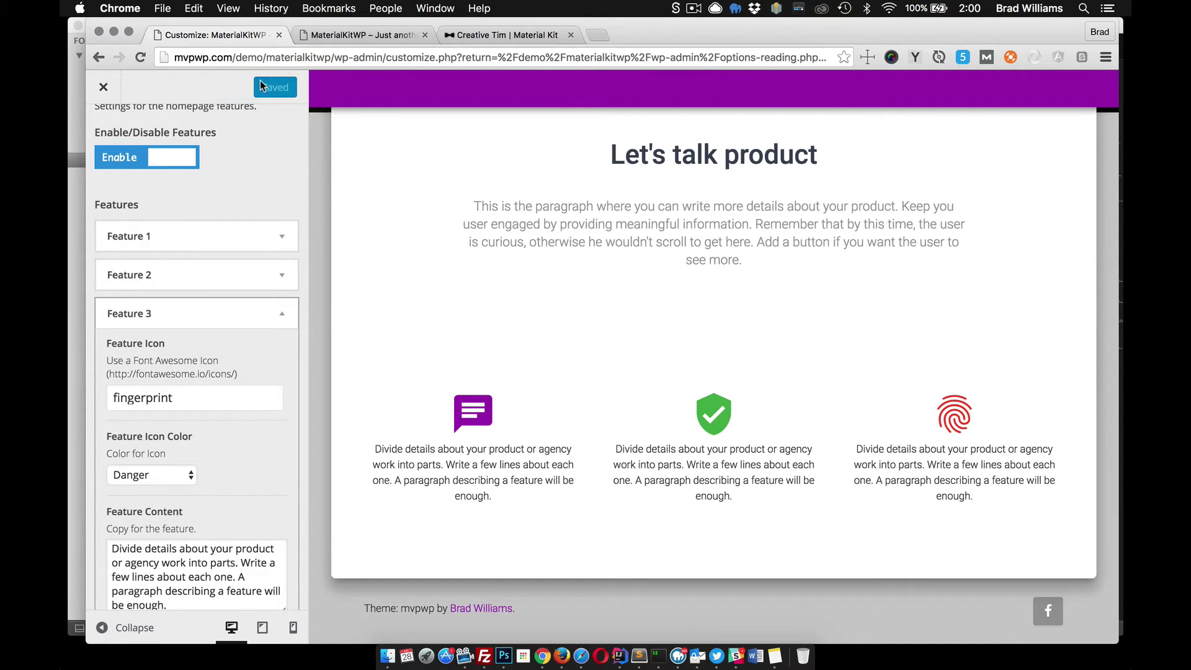
left_click(355, 34)
left_click(140, 57)
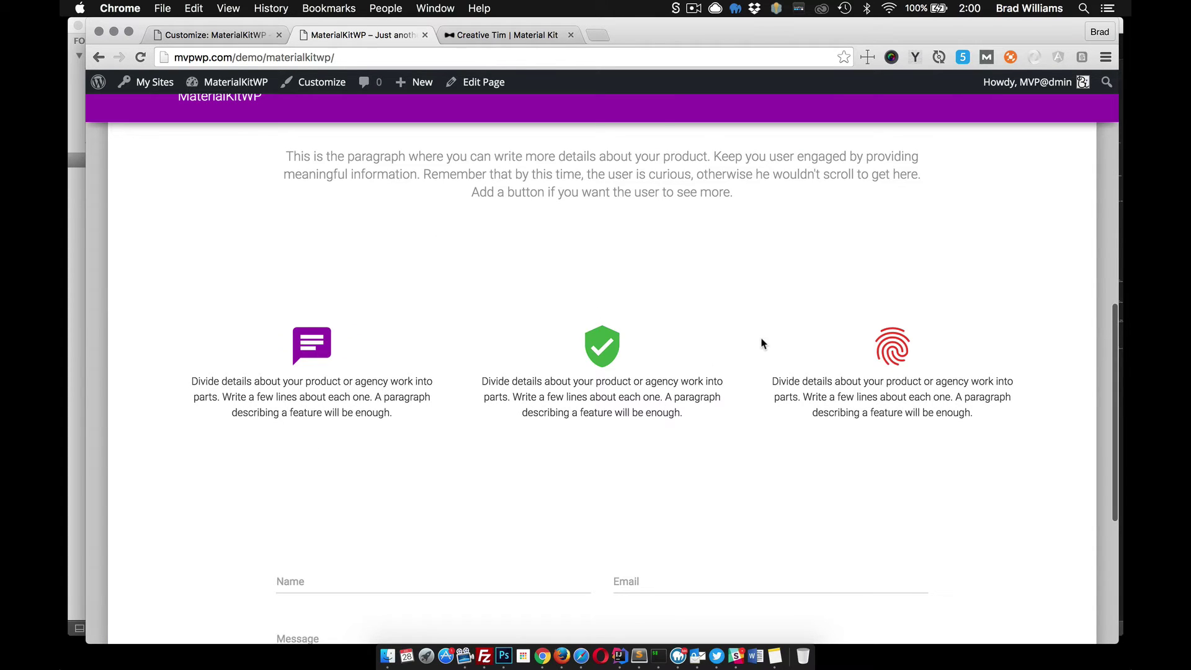
scroll(760, 341, "up", 2)
scroll(760, 340, "down", 3)
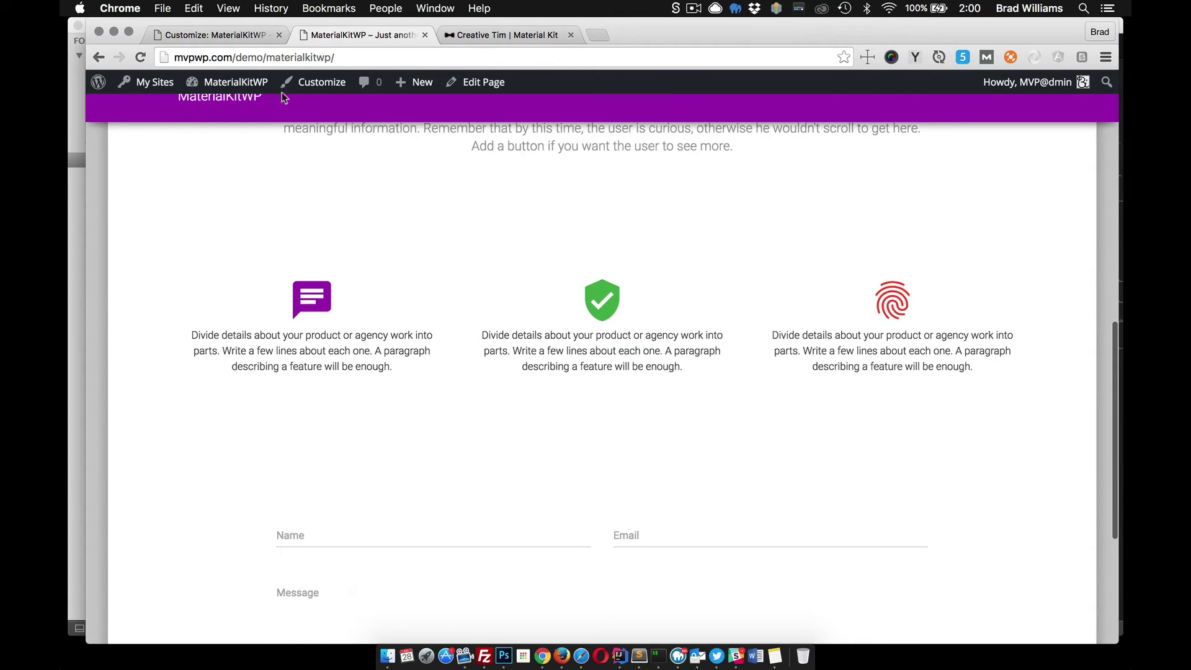
left_click(215, 35)
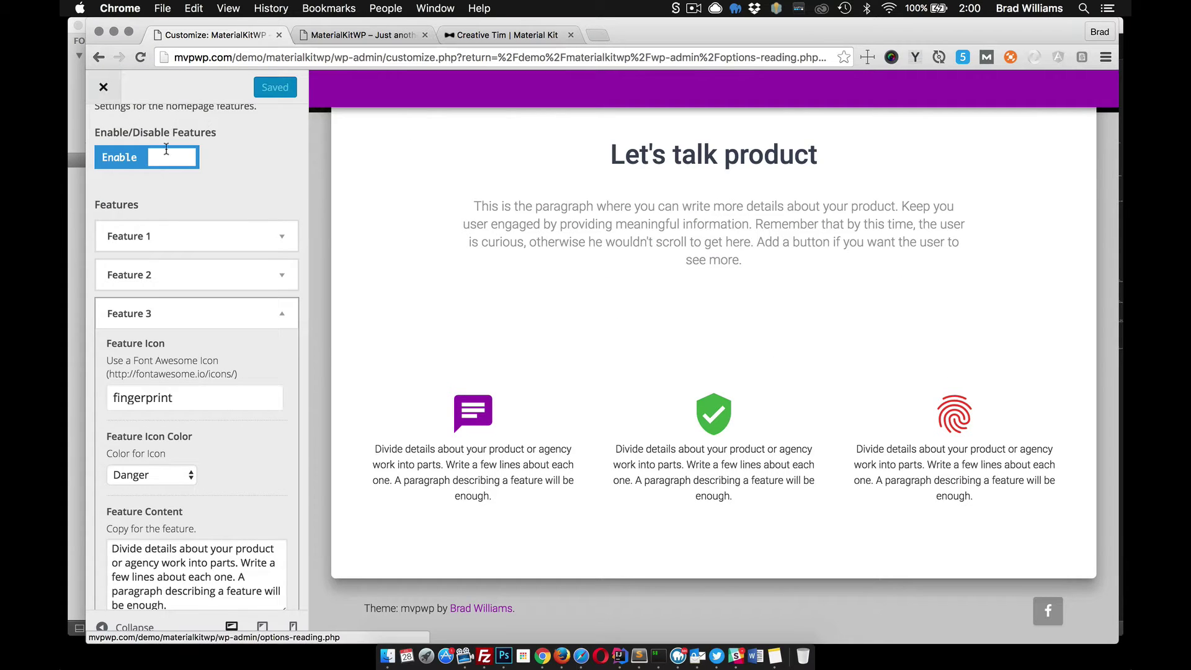
scroll(171, 155, "up", 3)
left_click(101, 132)
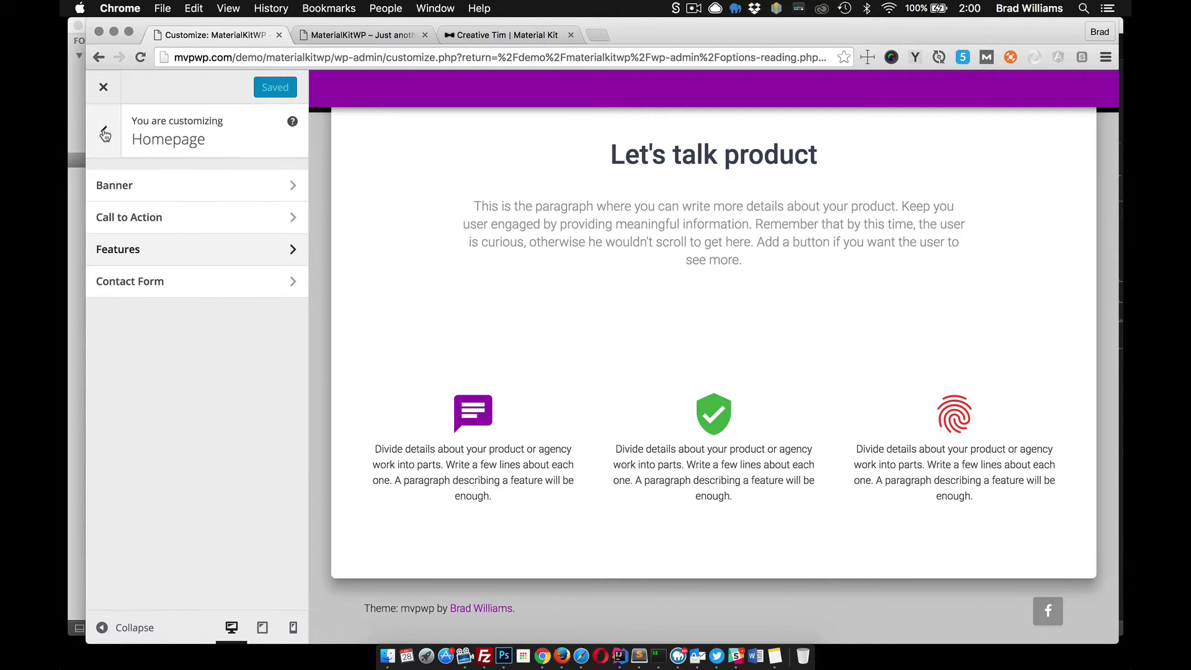
left_click(212, 286)
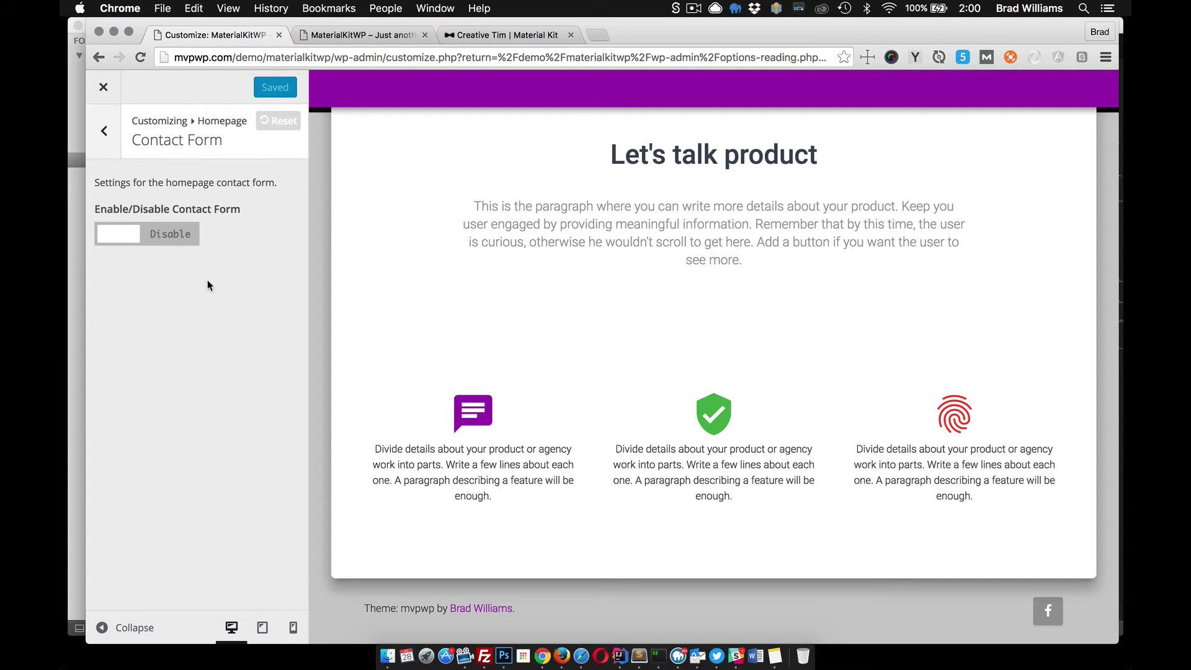
left_click(171, 236)
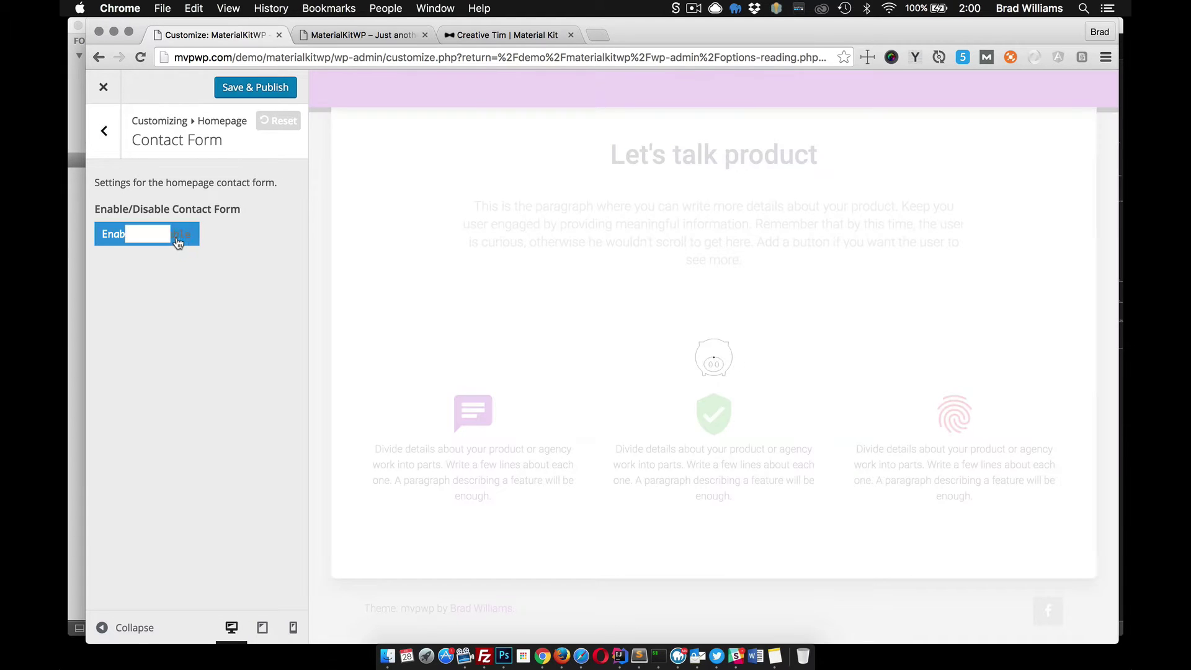
left_click(285, 92)
left_click(363, 35)
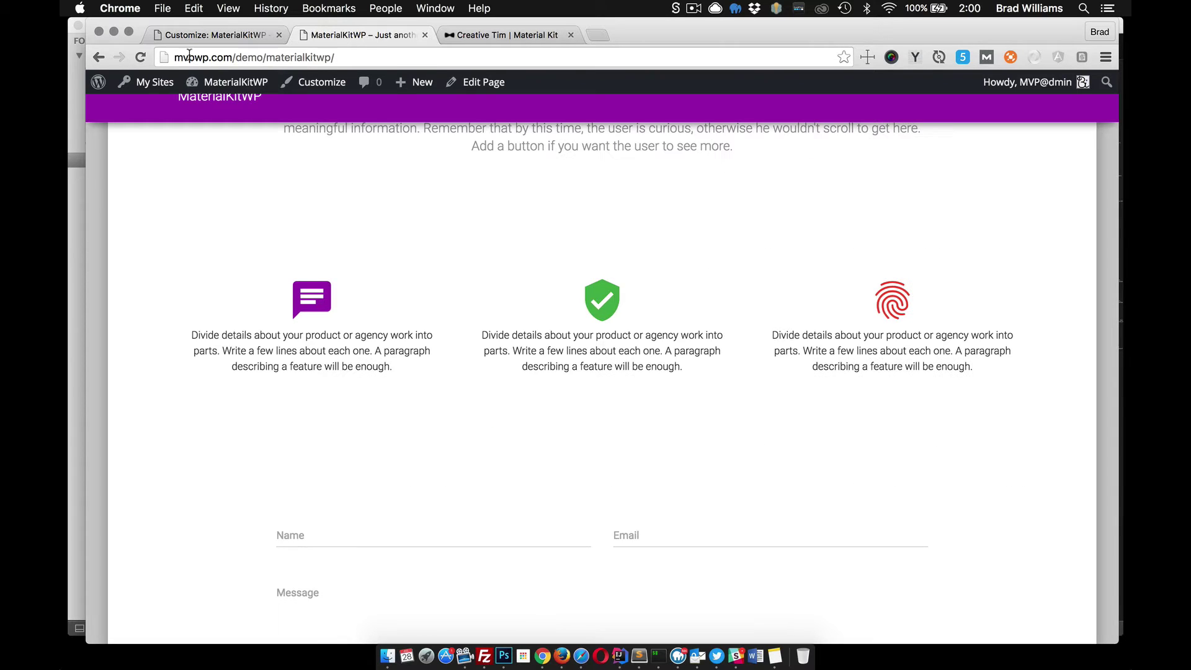
left_click(141, 57)
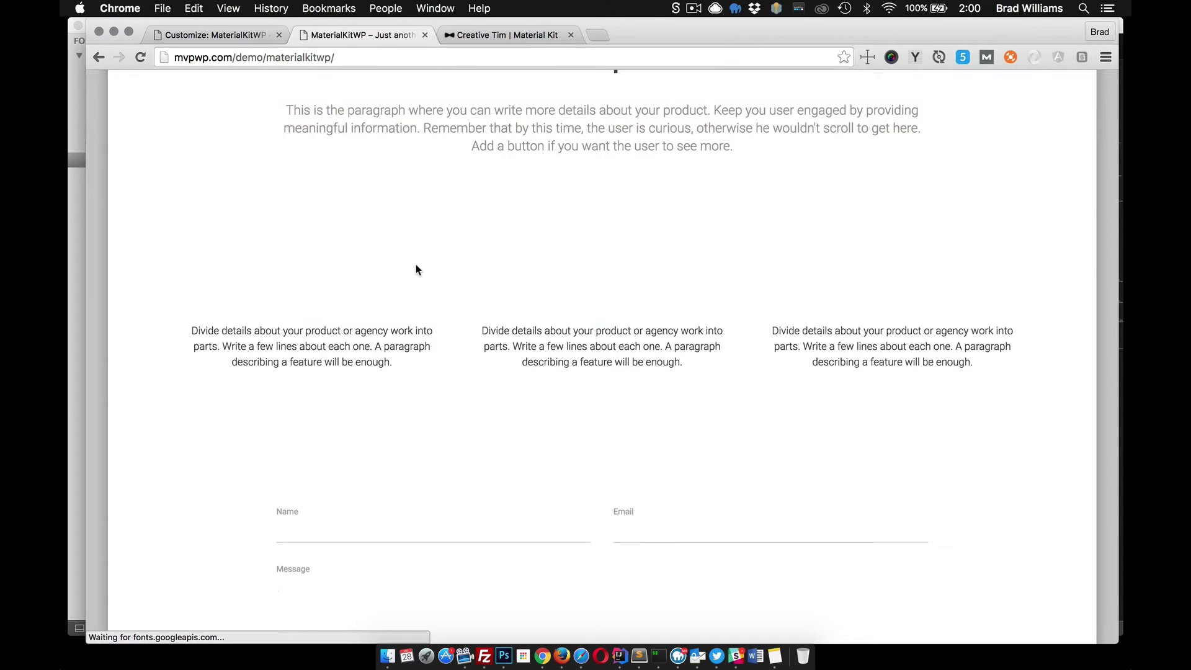
scroll(426, 287, "down", 4)
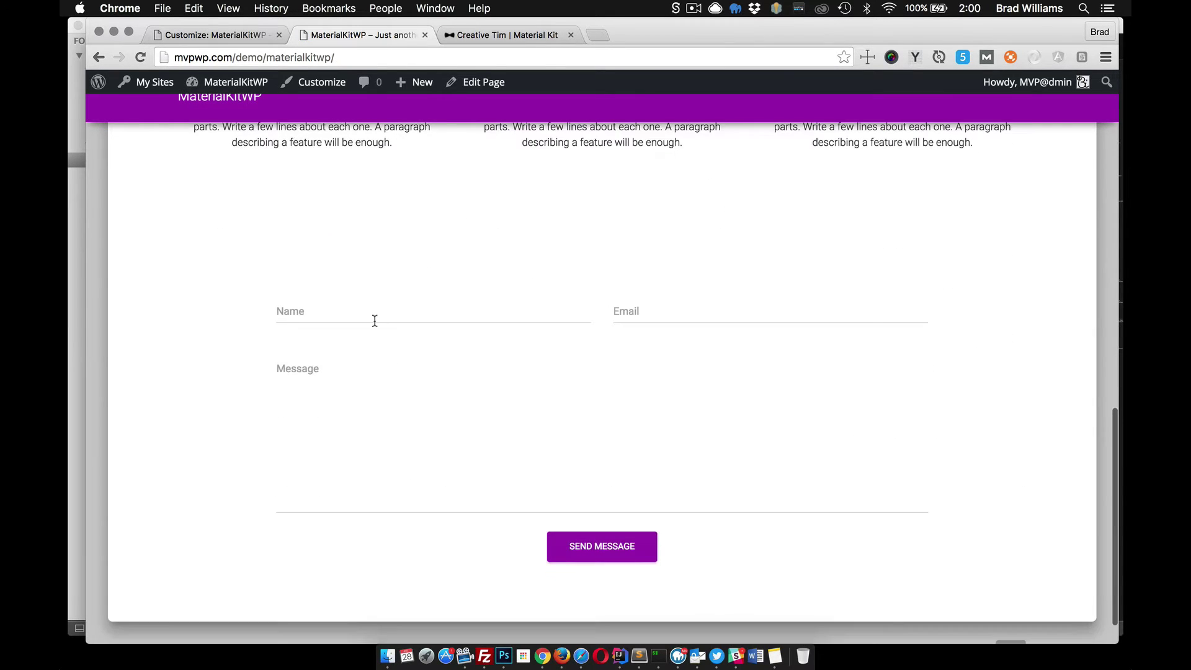
left_click(222, 35)
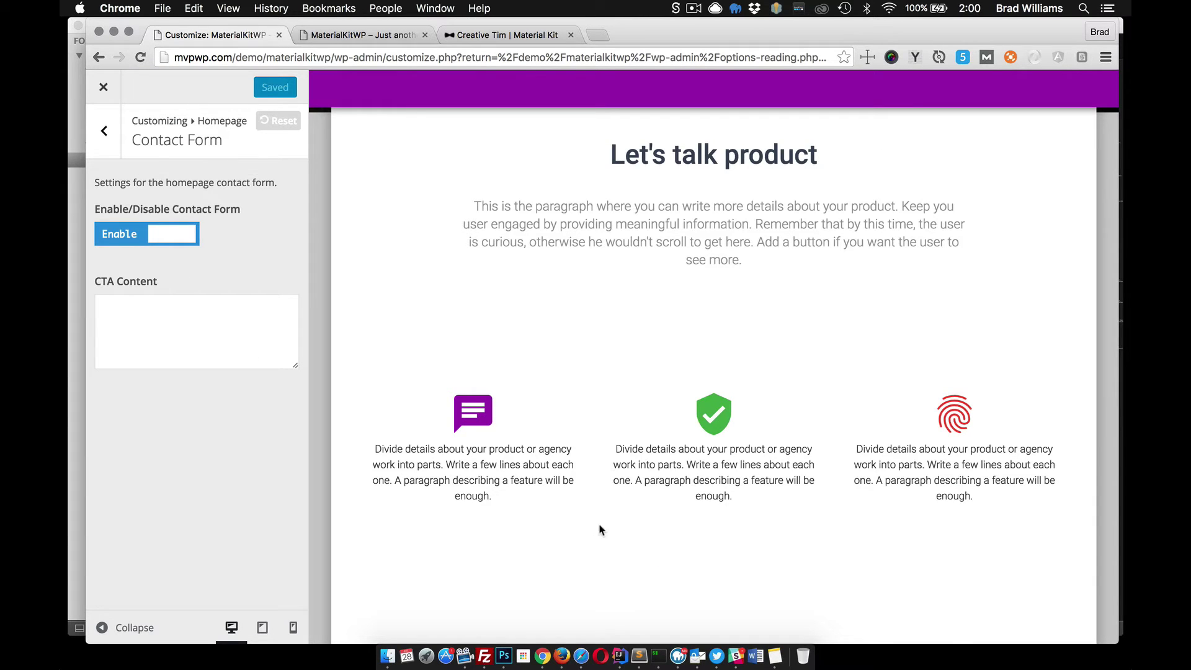
Copy the 'Work with us' heading and description markup from lines 178–179 of landing-page.html
left_click(640, 649)
scroll(591, 464, "down", 5)
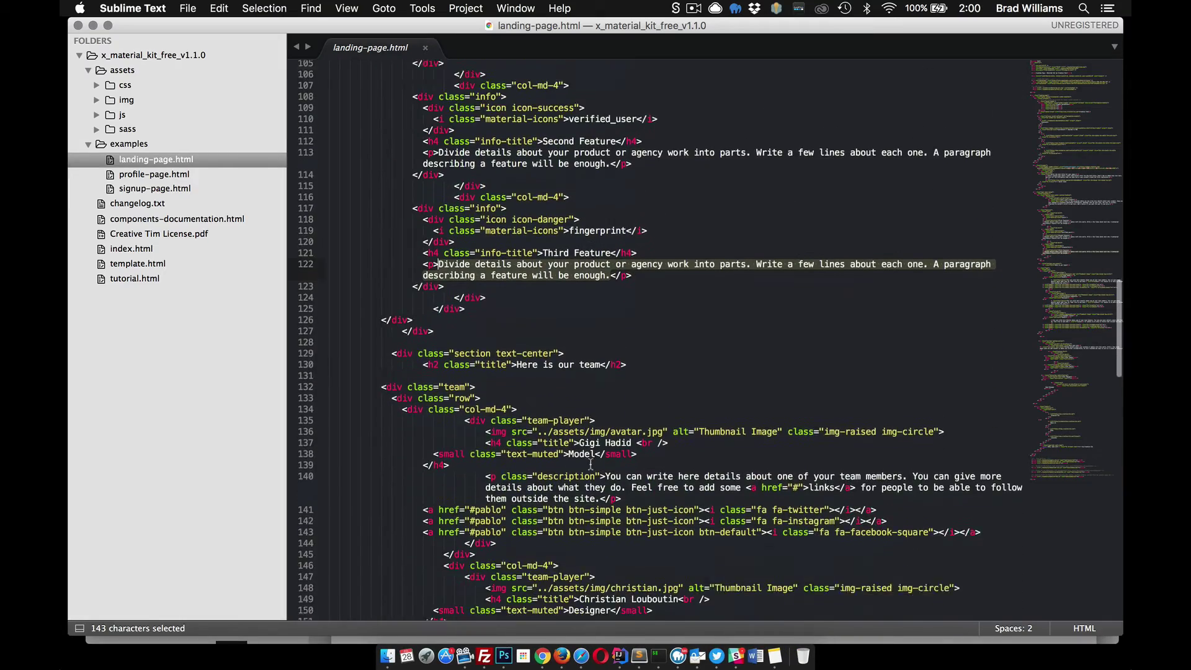
scroll(590, 464, "down", 10)
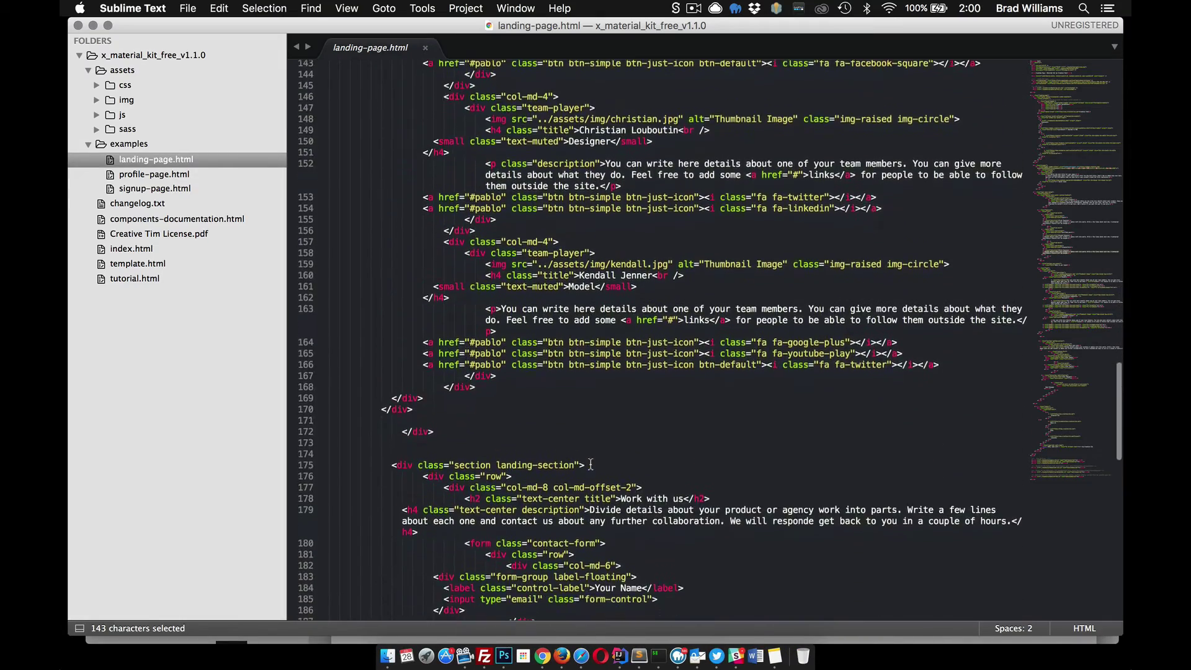
scroll(590, 463, "down", 5)
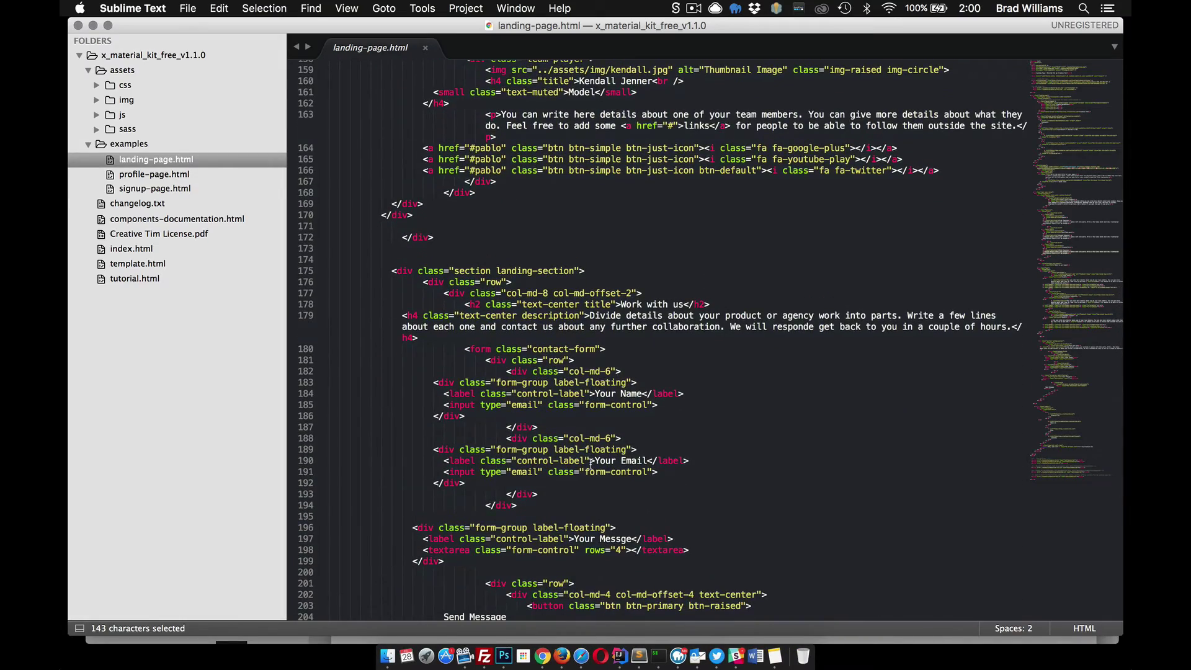
scroll(590, 463, "down", 1)
left_click_drag(426, 329, 444, 300)
key("super+c")
Paste the 'Work with us' markup into the Contact Form CTA Content and publish
left_click(542, 656)
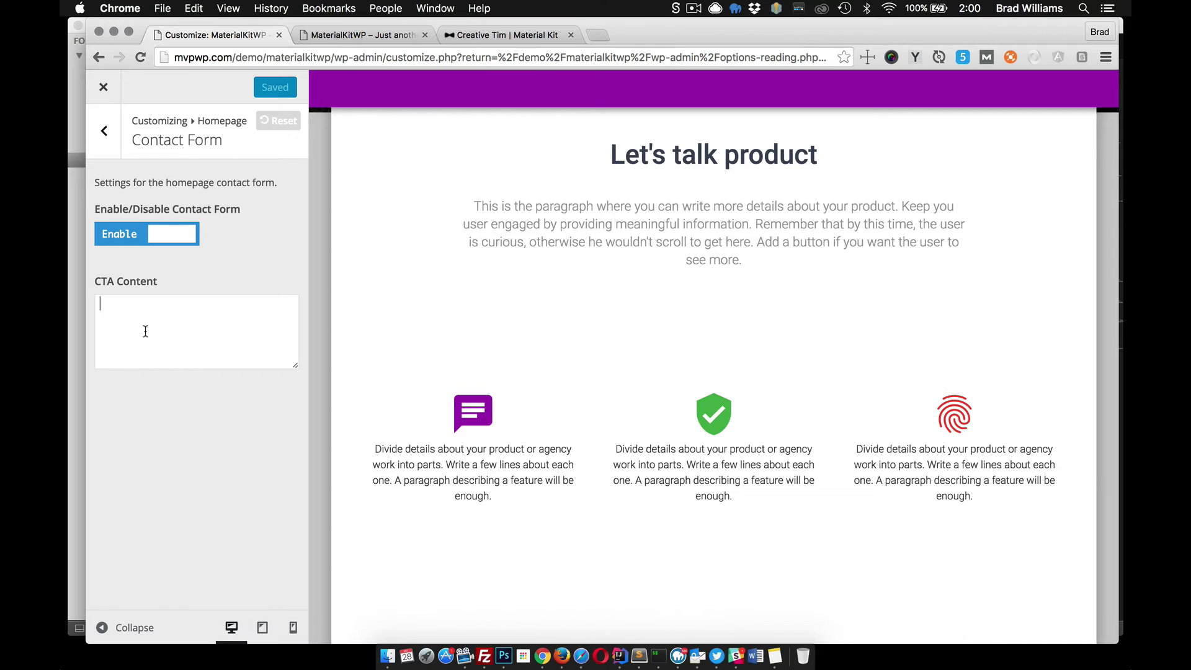
key("super+v")
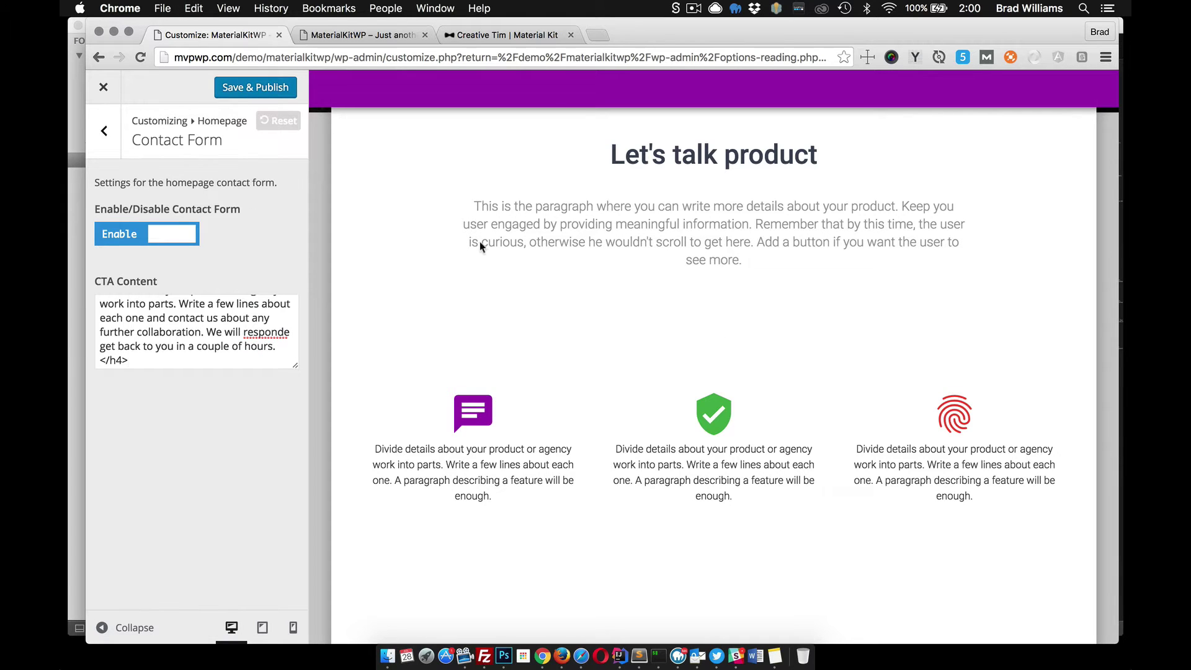
scroll(524, 281, "down", 6)
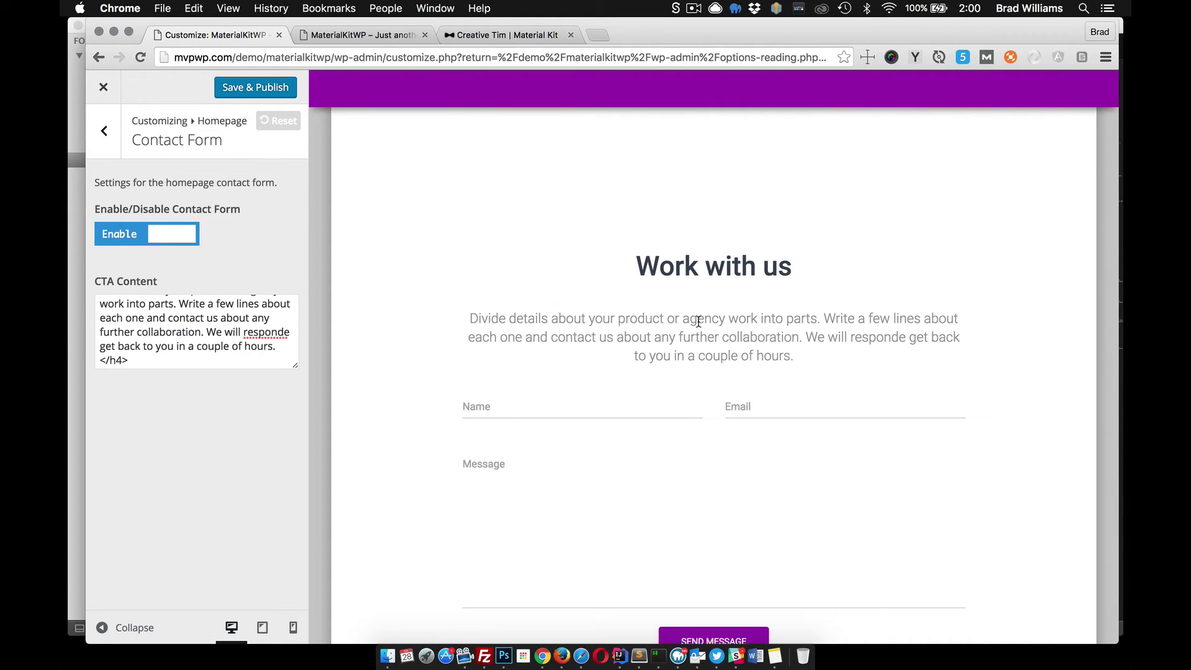
left_click(243, 94)
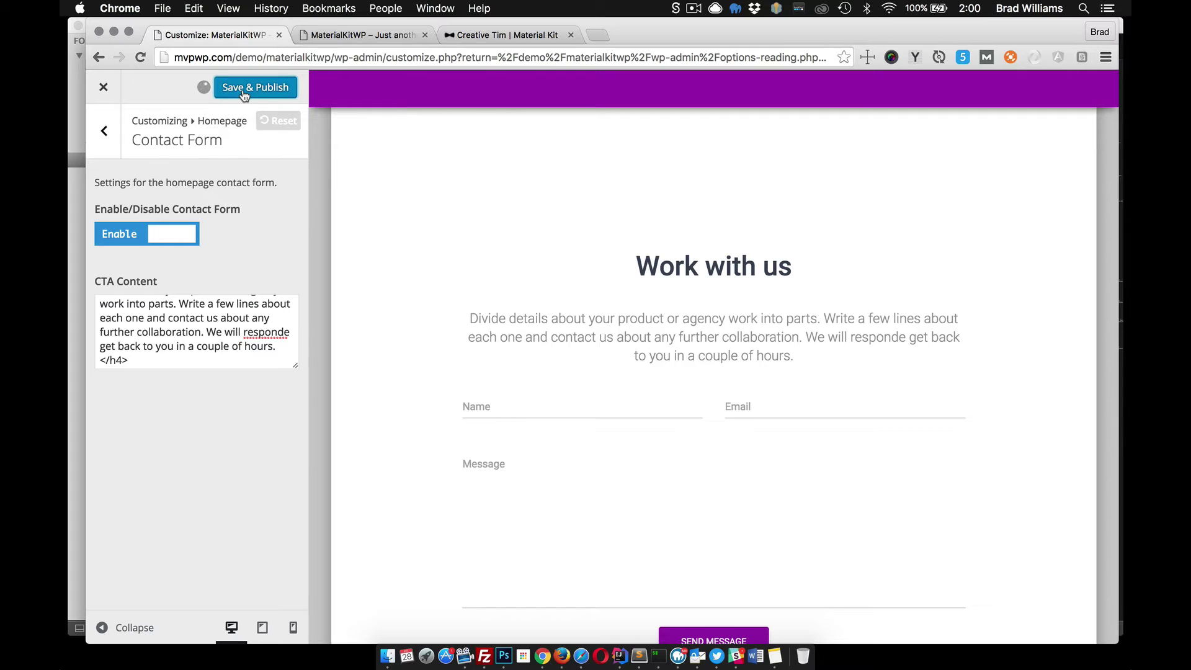
Reload the live homepage and send the contact form empty, getting 'Error! Please try again.'
left_click(335, 34)
left_click(140, 57)
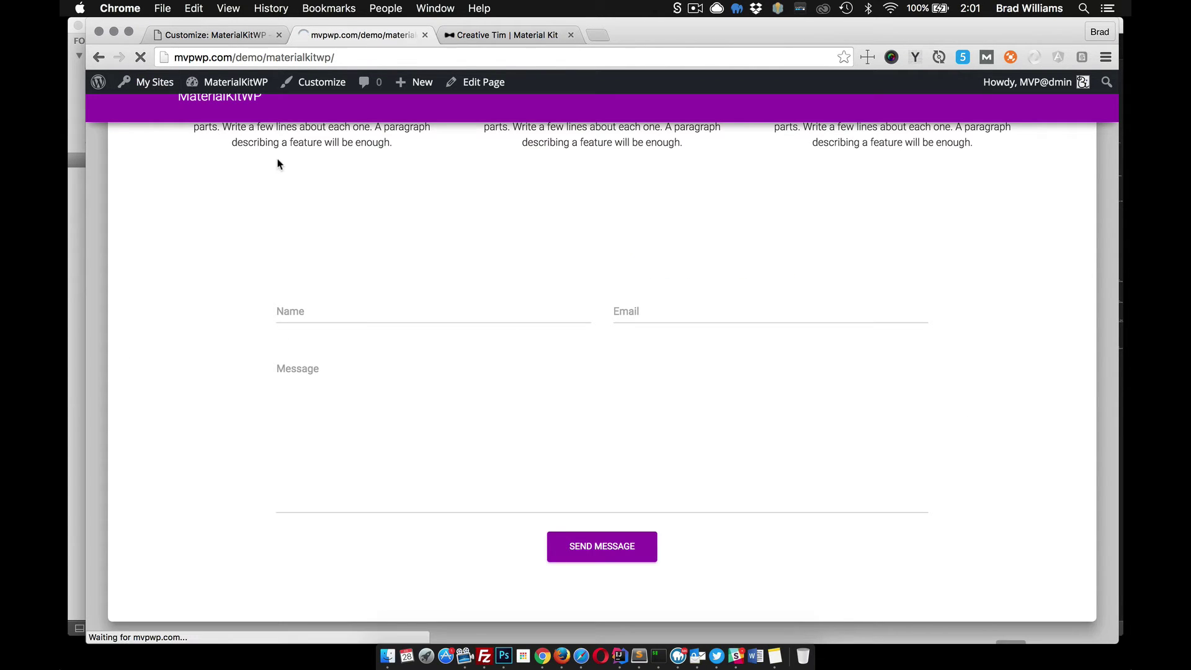
scroll(372, 260, "down", 2)
left_click(347, 352)
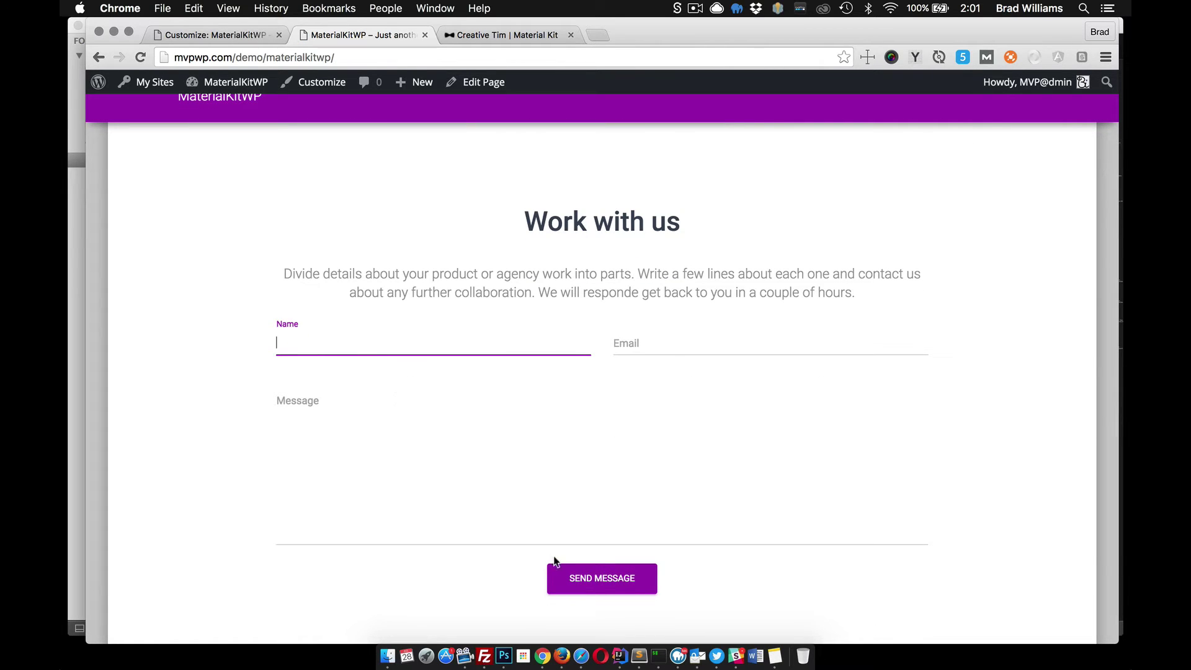
left_click(601, 587)
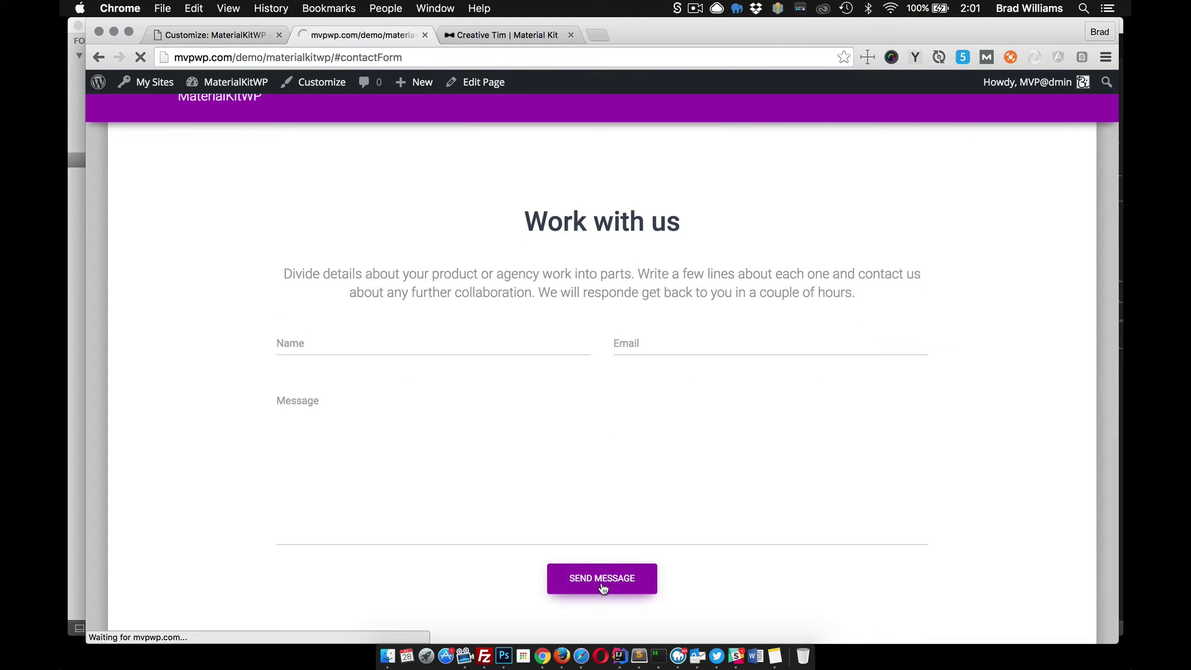
scroll(536, 470, "up", 3)
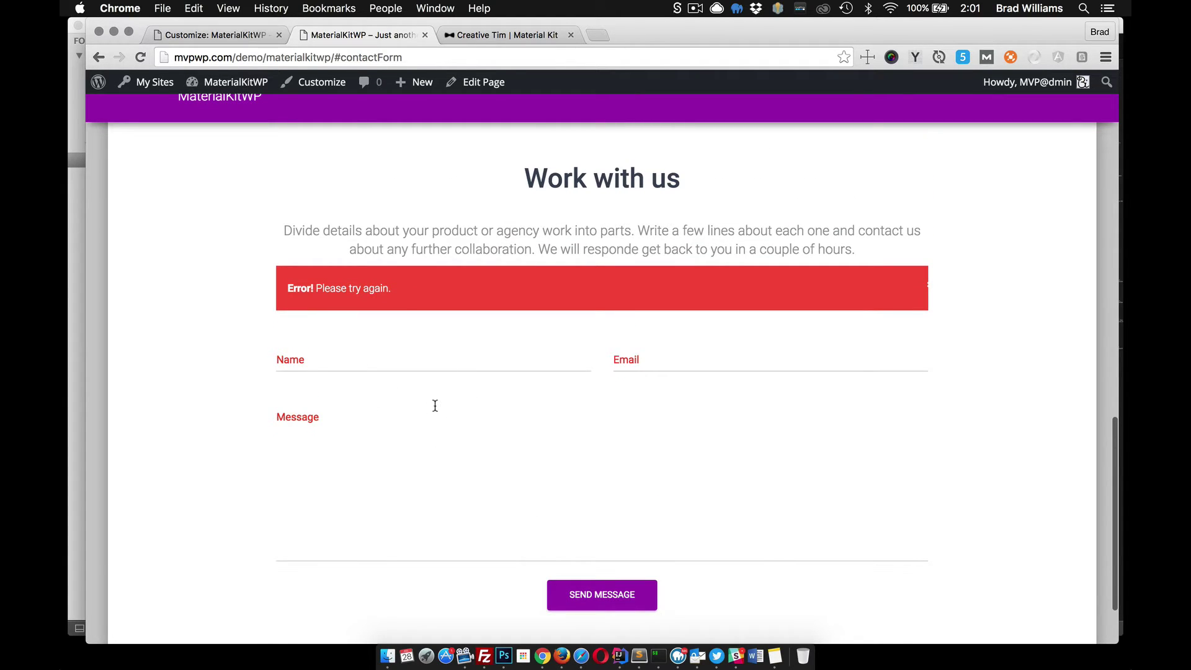
Leave the Customizer for the admin's Settings > General page
left_click(208, 37)
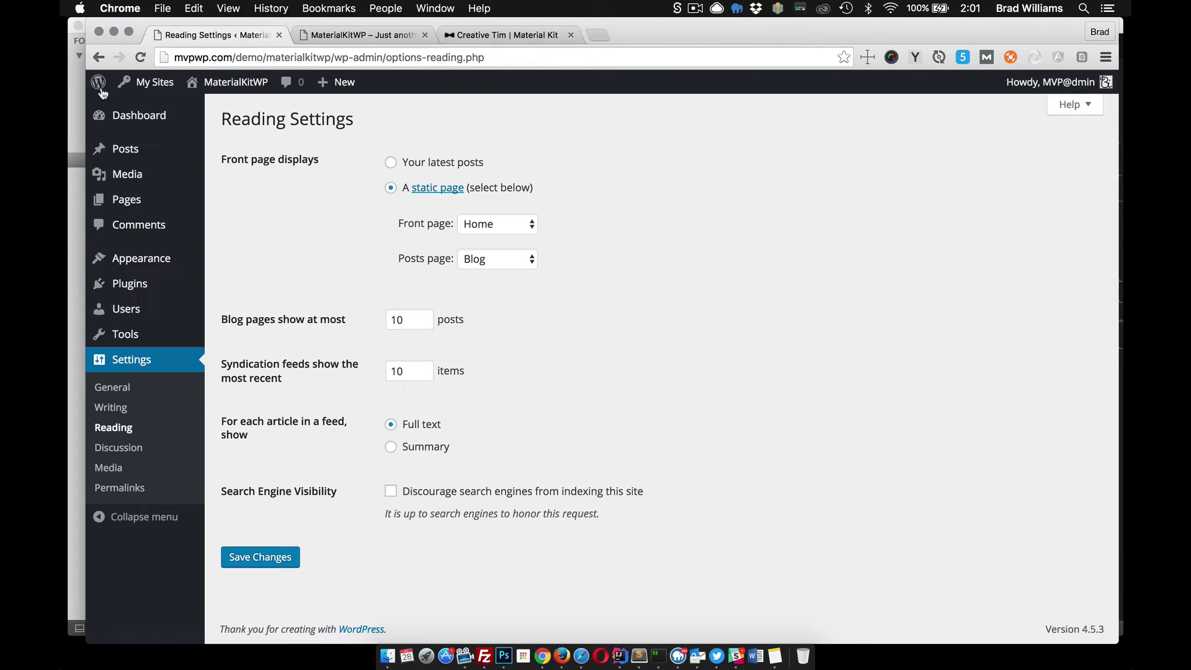
mouse_move(137, 331)
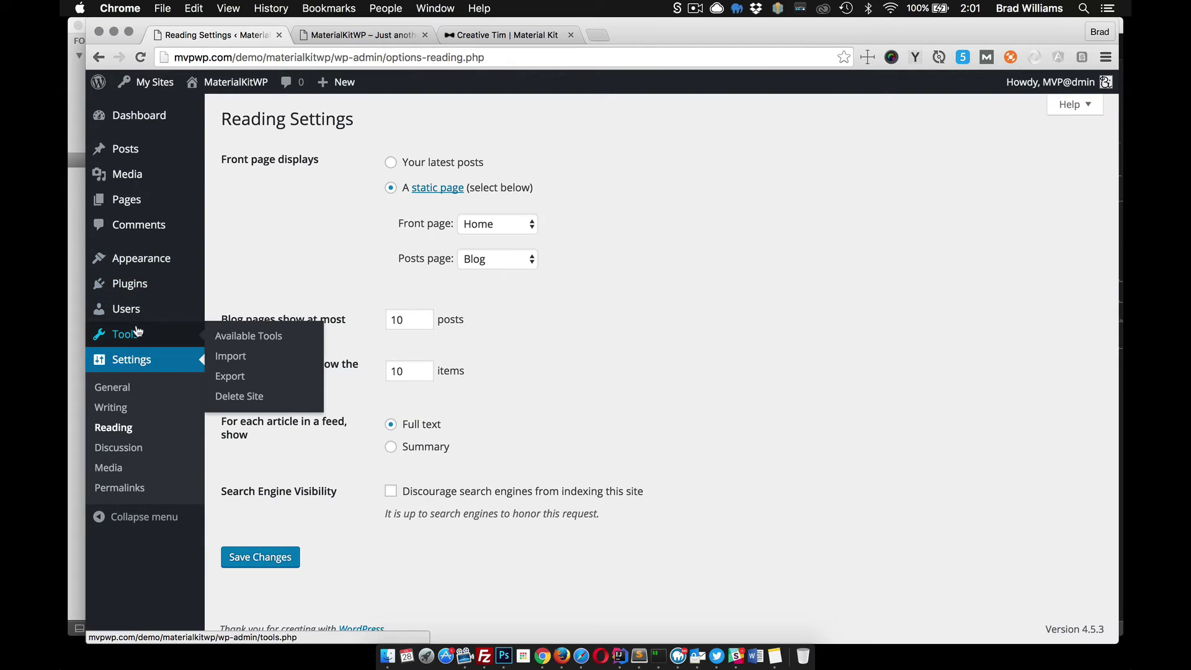
left_click(124, 390)
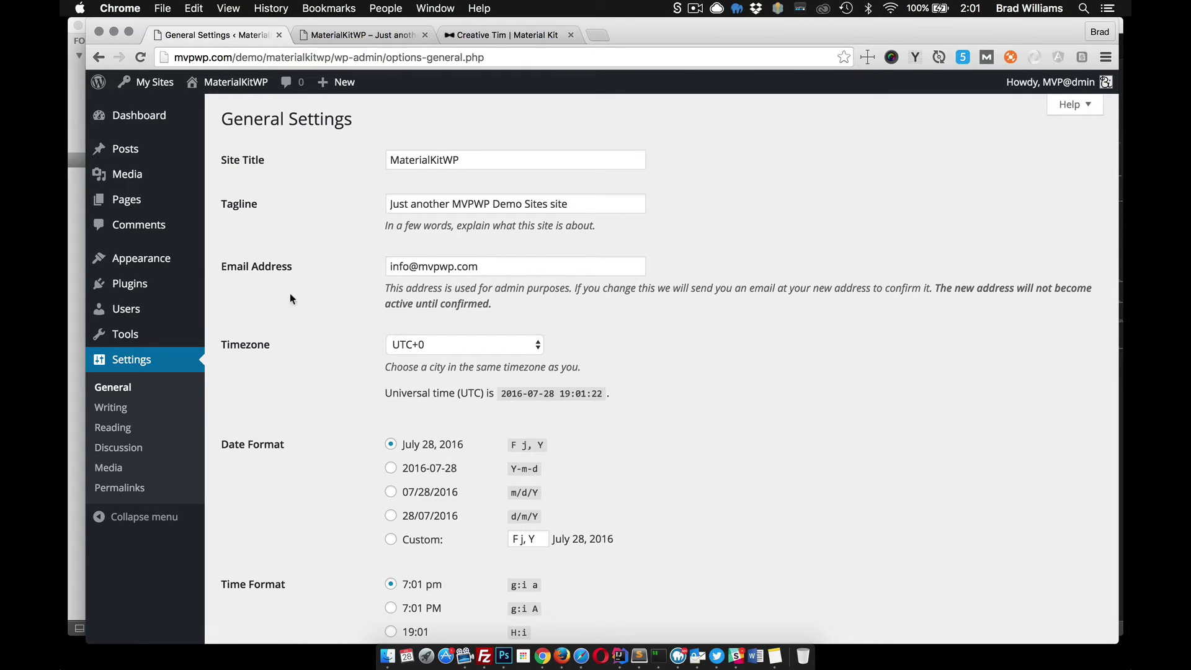
Recheck the live homepage's contact form, which still returns an error
mouse_move(154, 264)
left_click(370, 35)
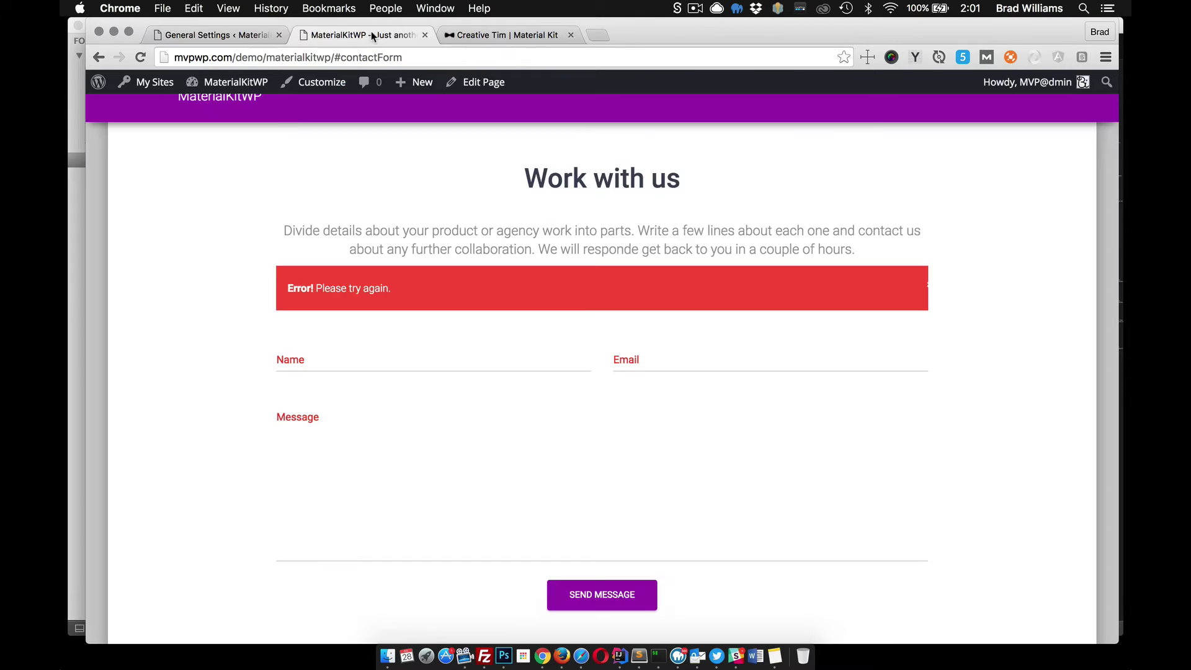
scroll(421, 248, "down", 3)
scroll(423, 248, "up", 15)
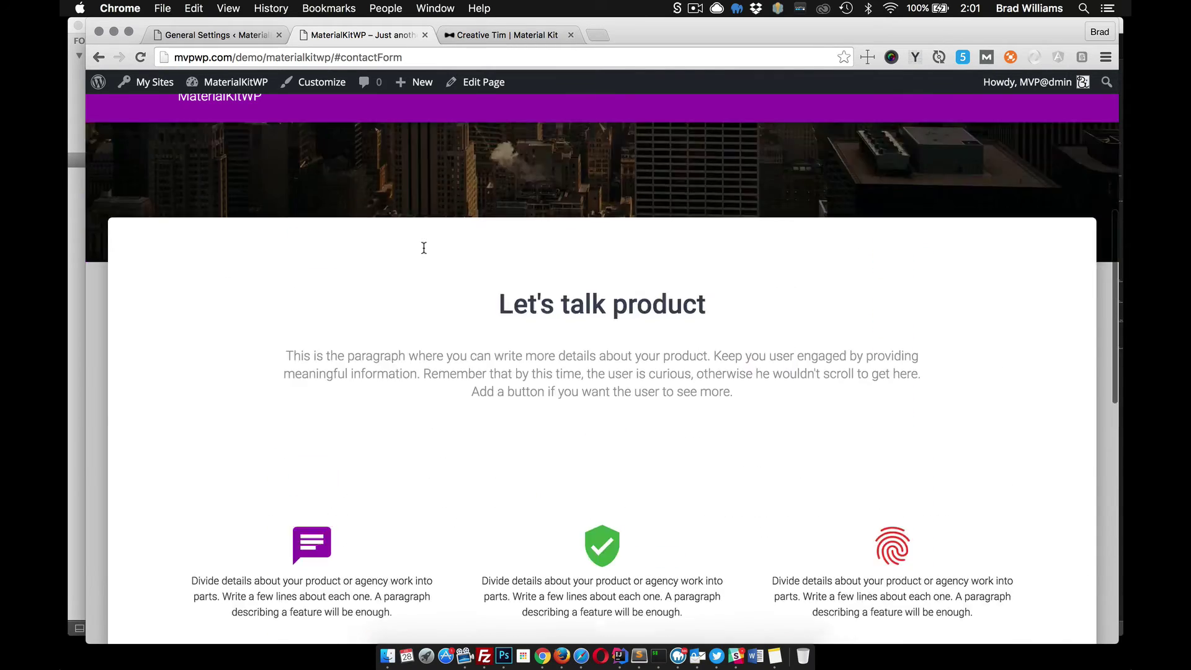
scroll(872, 231, "down", 15)
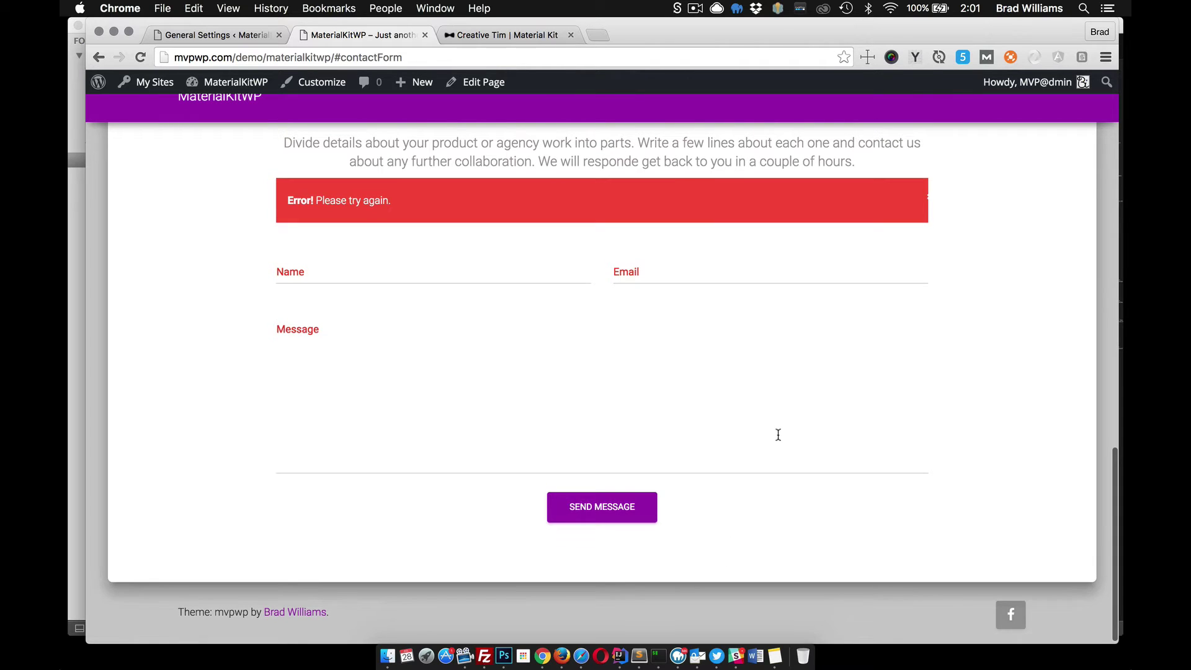
scroll(778, 434, "up", 15)
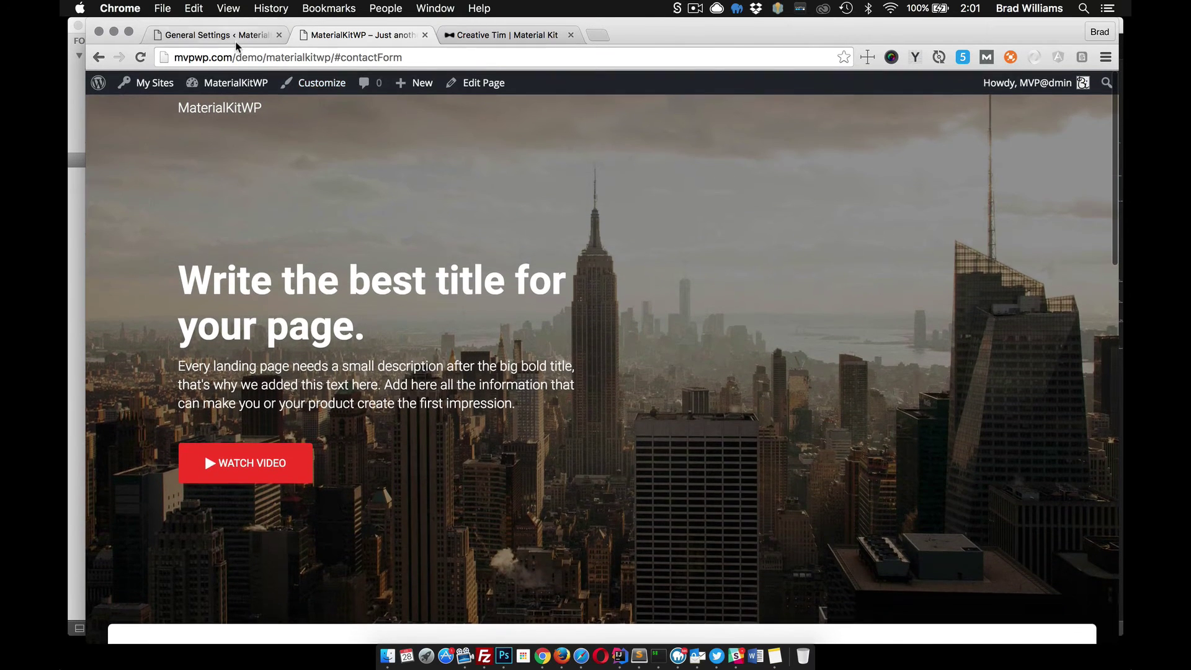
Create a new menu named Primary in Appearance > Menus
left_click(237, 41)
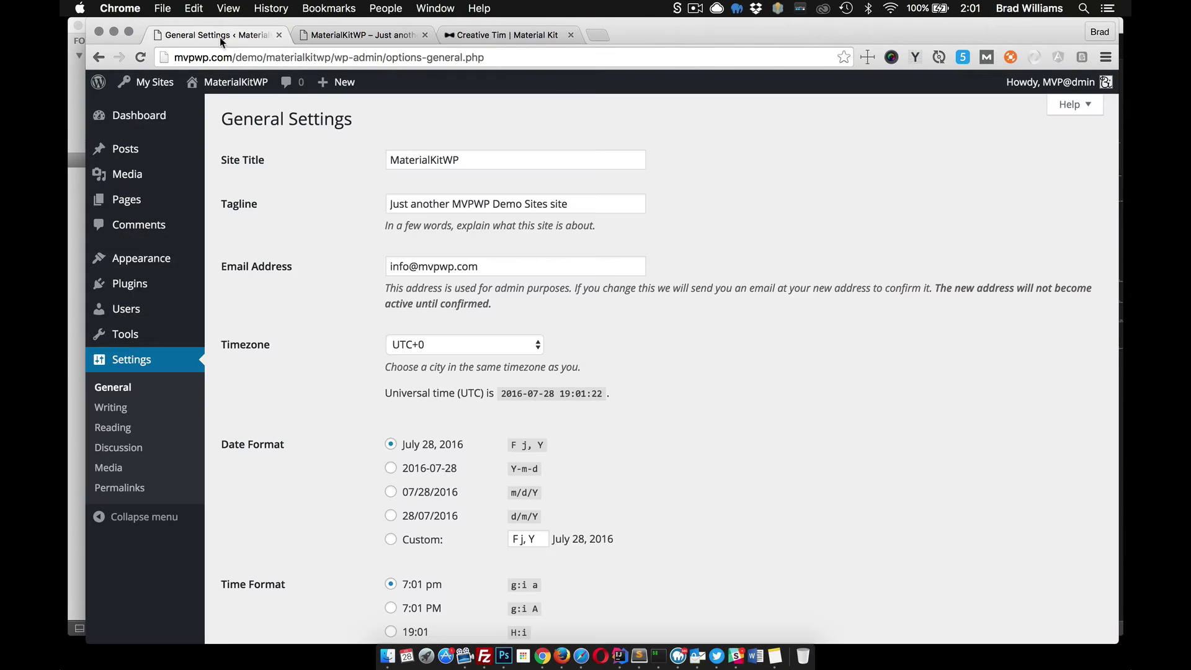
mouse_move(186, 265)
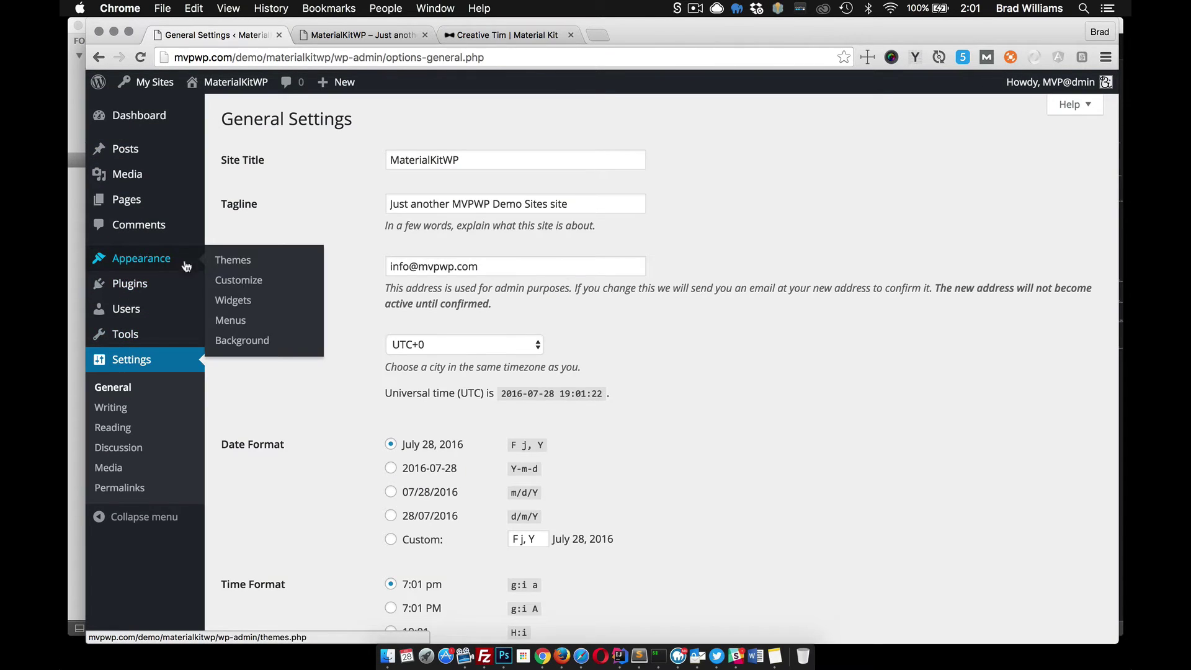
left_click(233, 321)
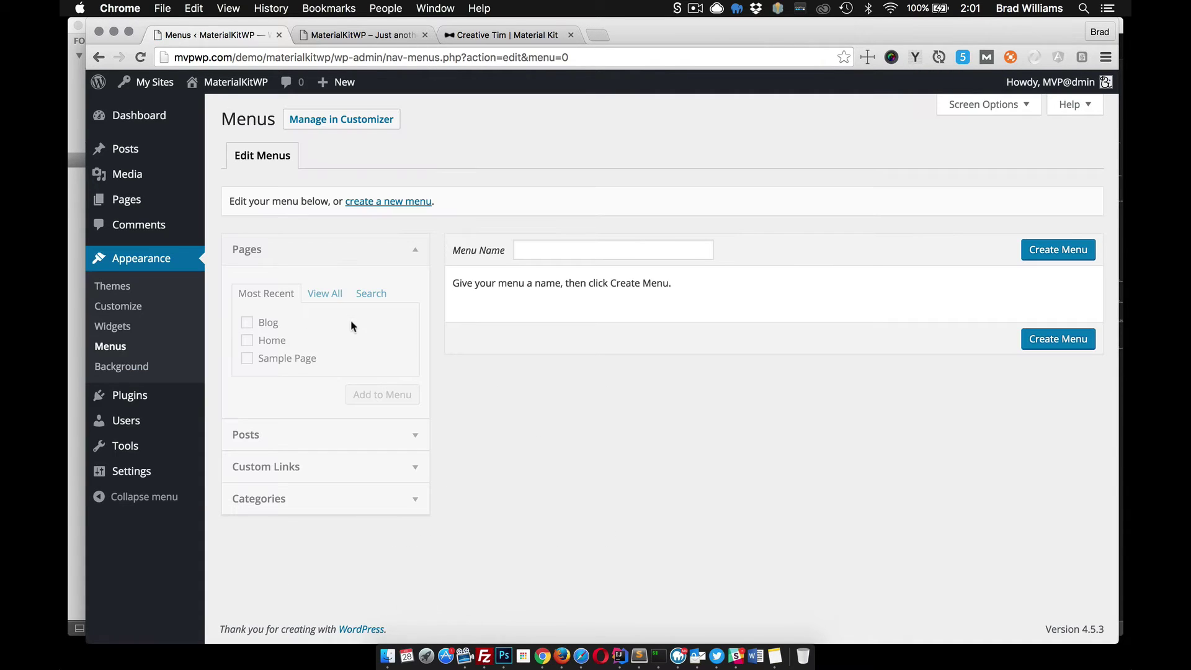
left_click(553, 258)
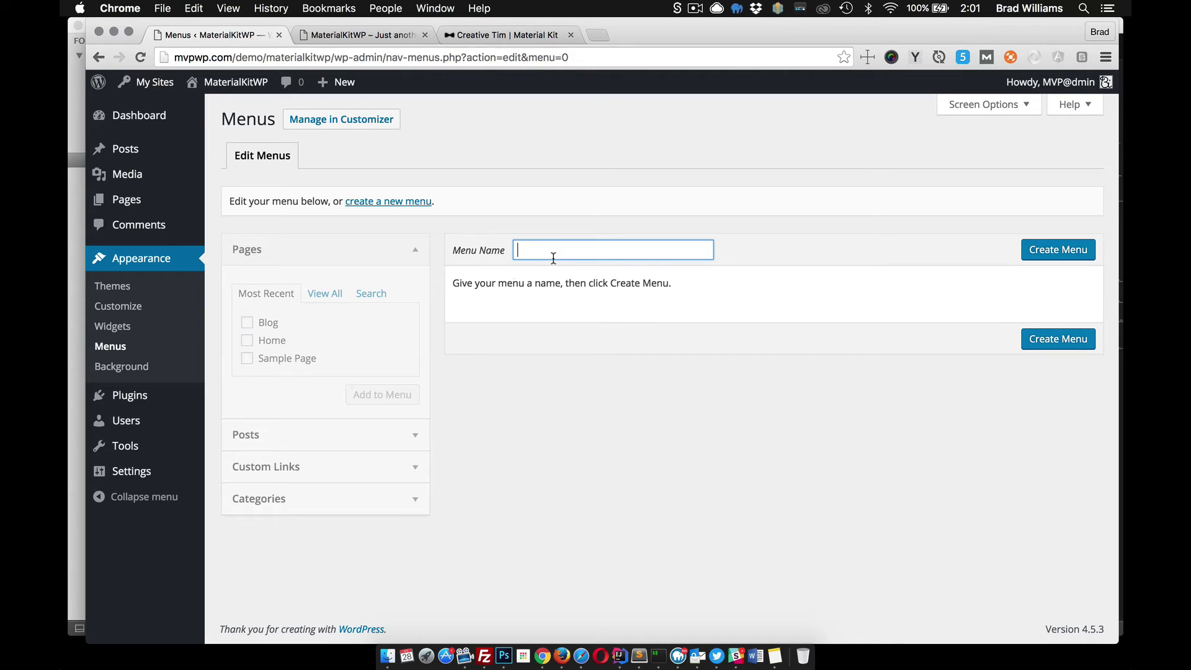
type("Primary")
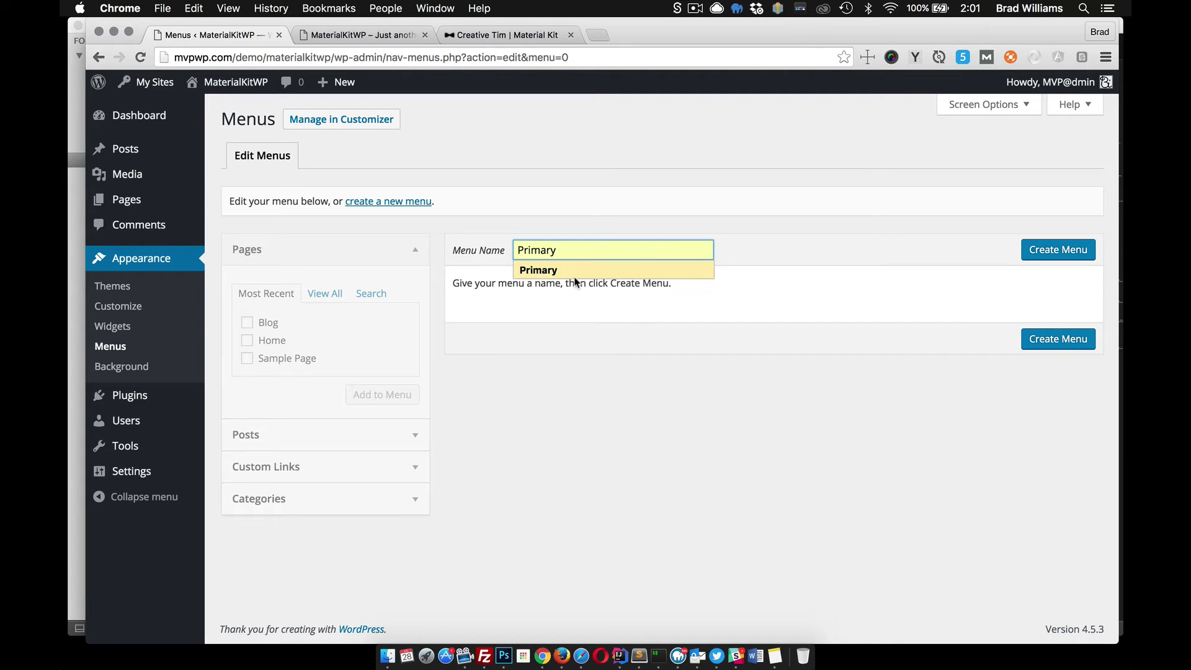
left_click(574, 275)
left_click(1039, 251)
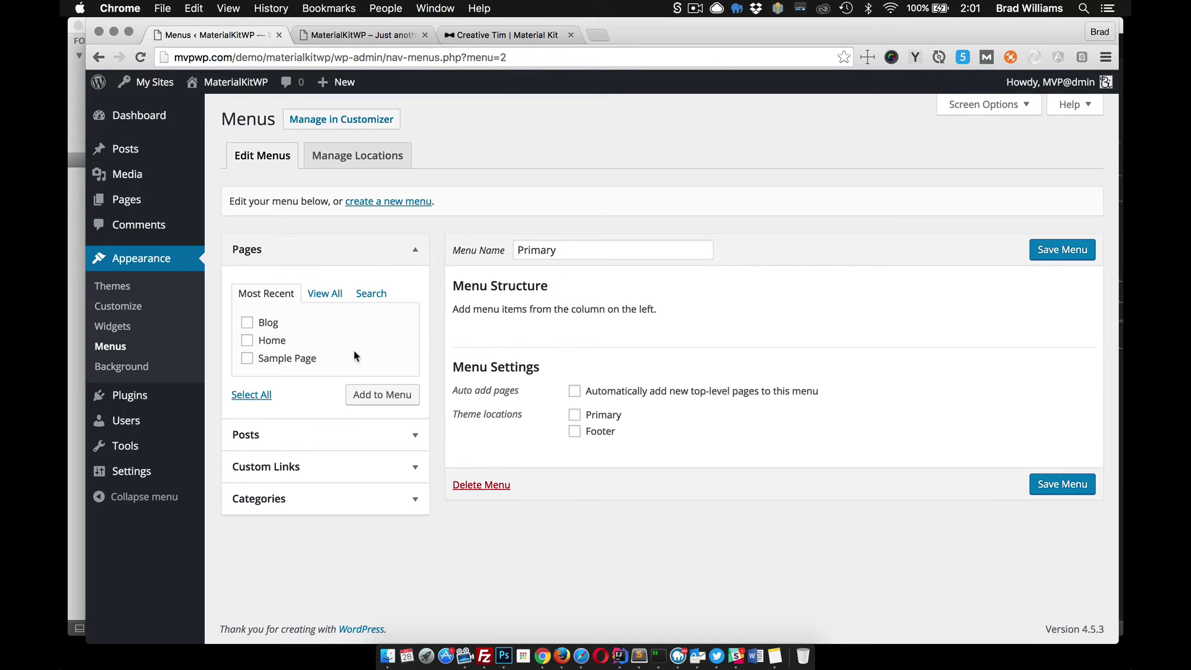
Add Home then Blog to the menu, tick Primary and Footer locations, and save
left_click(247, 323)
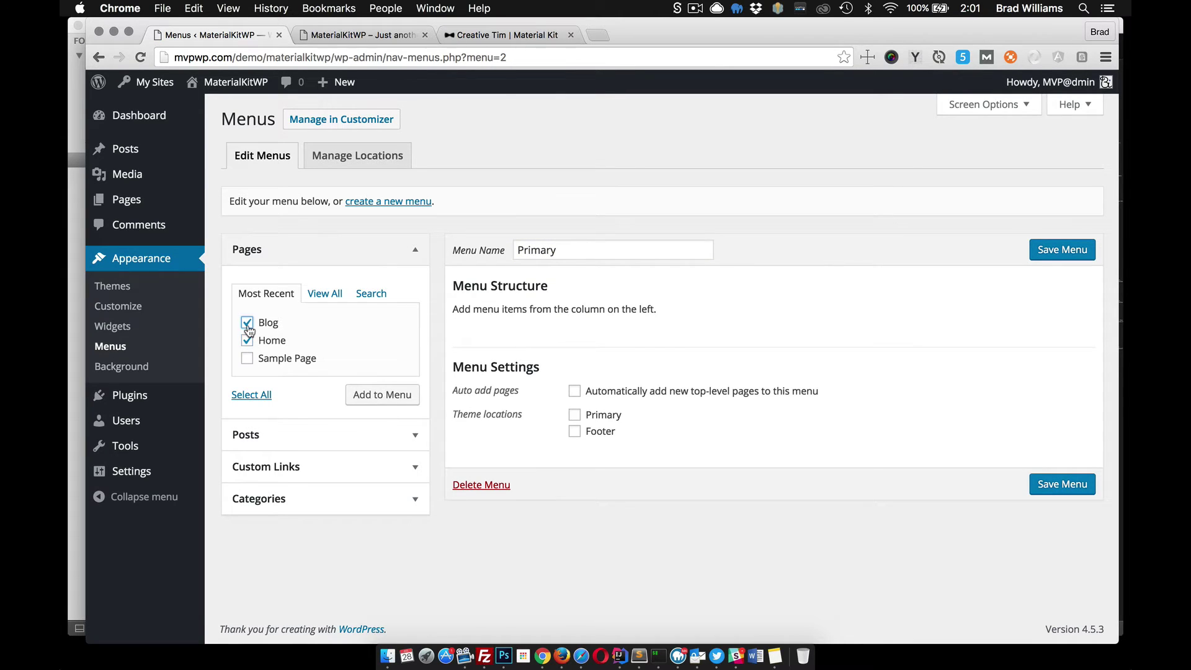
left_click(372, 397)
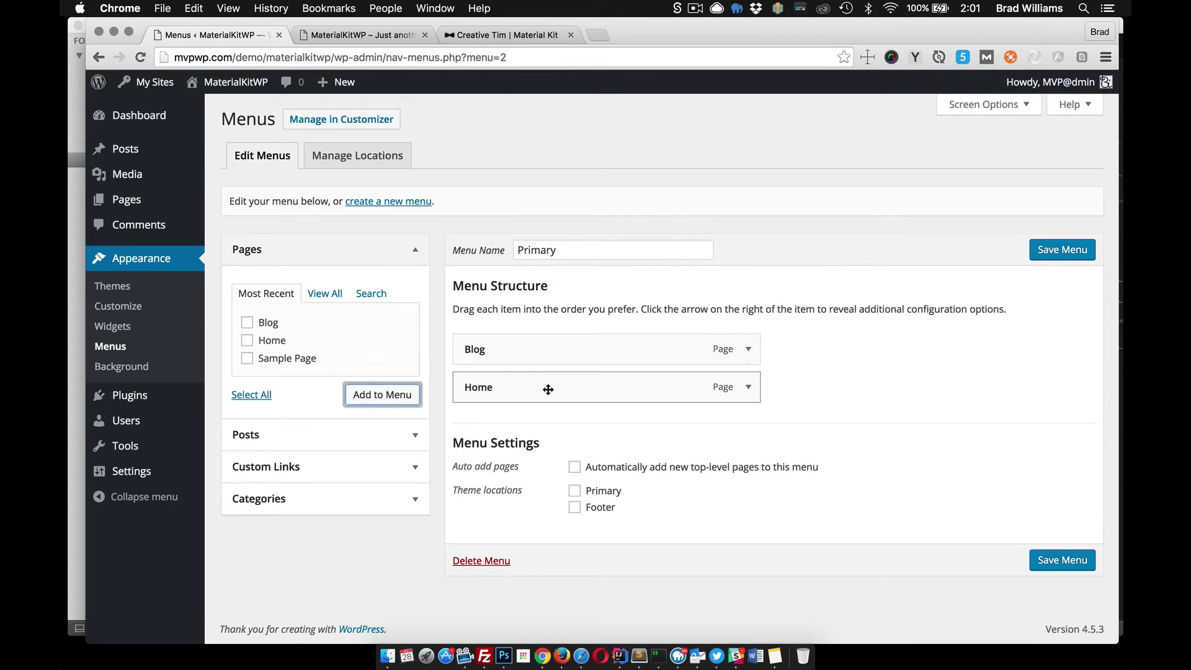
left_click_drag(548, 389, 546, 347)
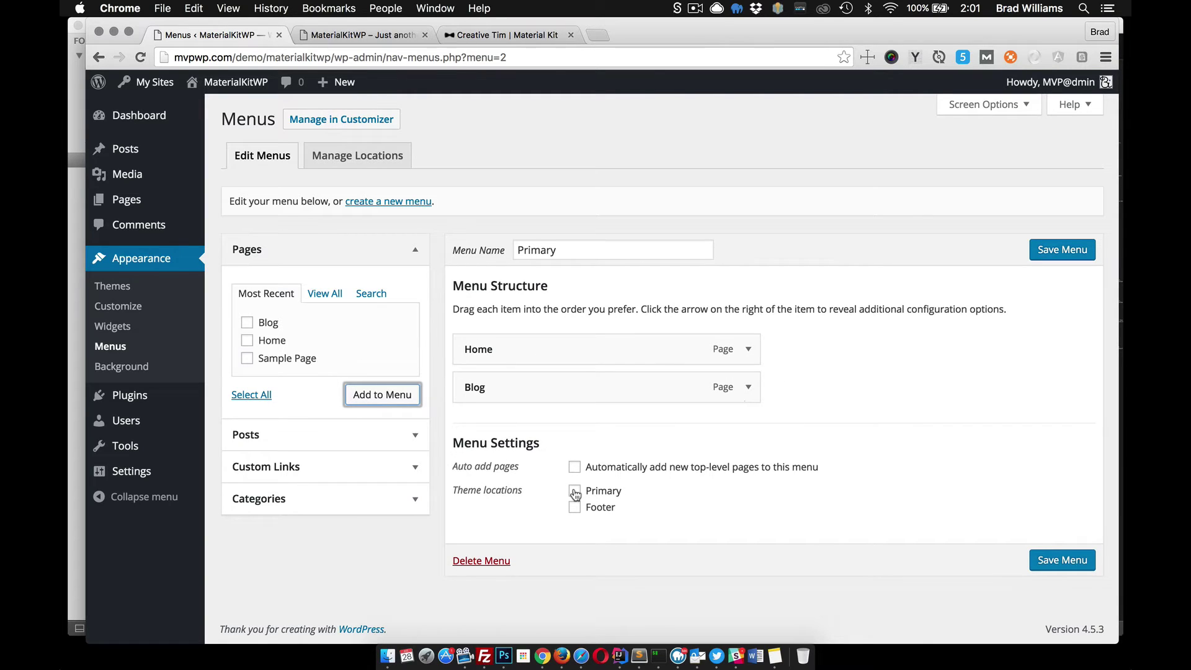
left_click(575, 491)
left_click(574, 507)
left_click(1062, 560)
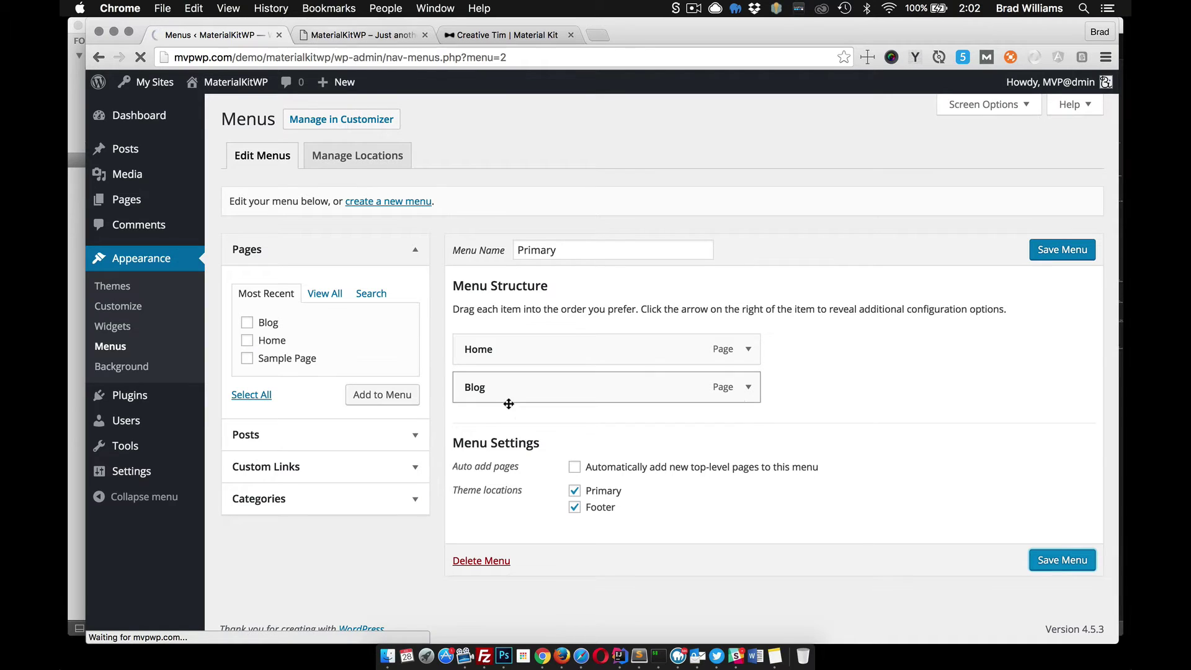
Reload the live homepage, confirming form resubmission, to show Home and Blog in header and footer
left_click(346, 35)
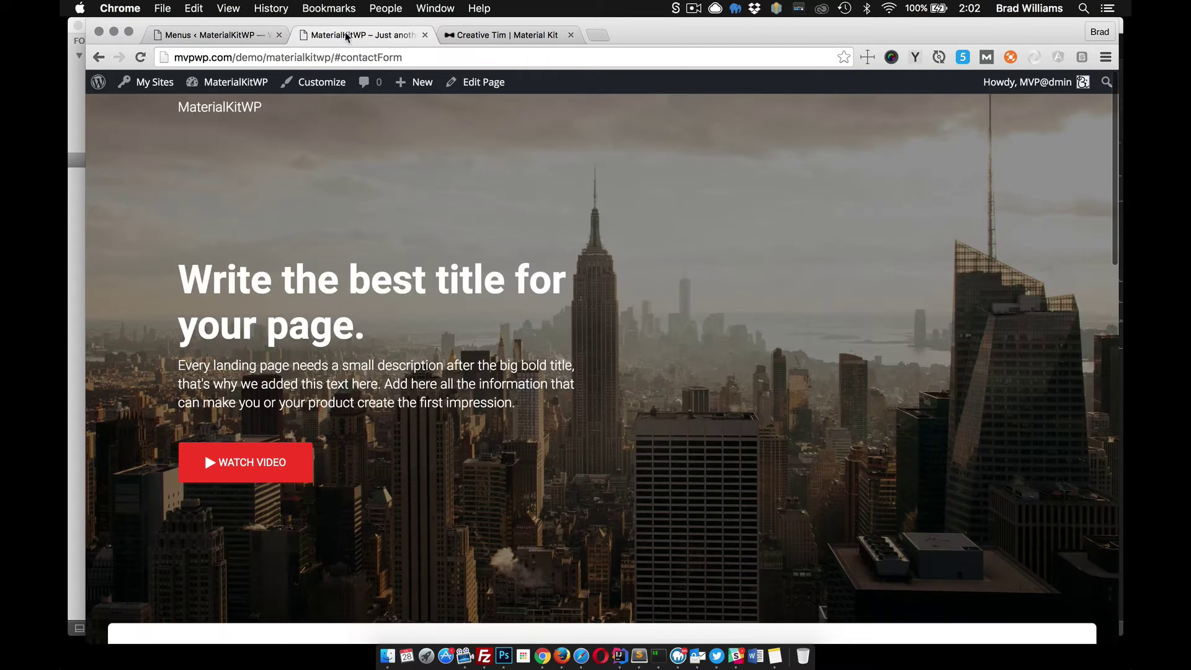
left_click(148, 56)
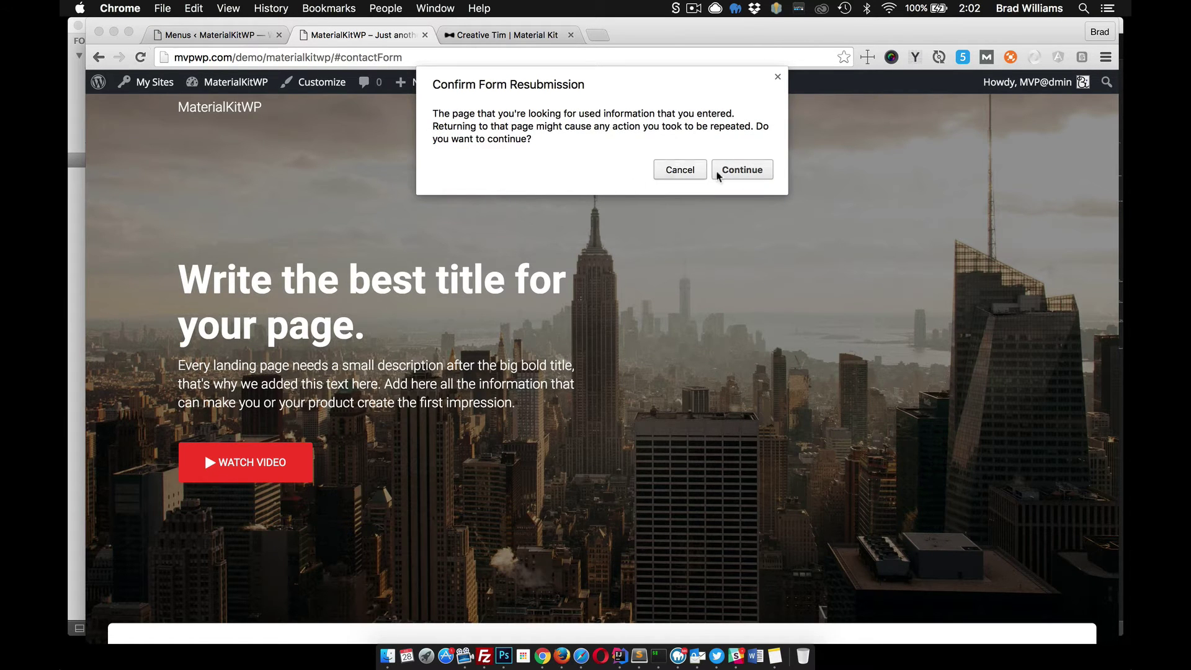
left_click(743, 170)
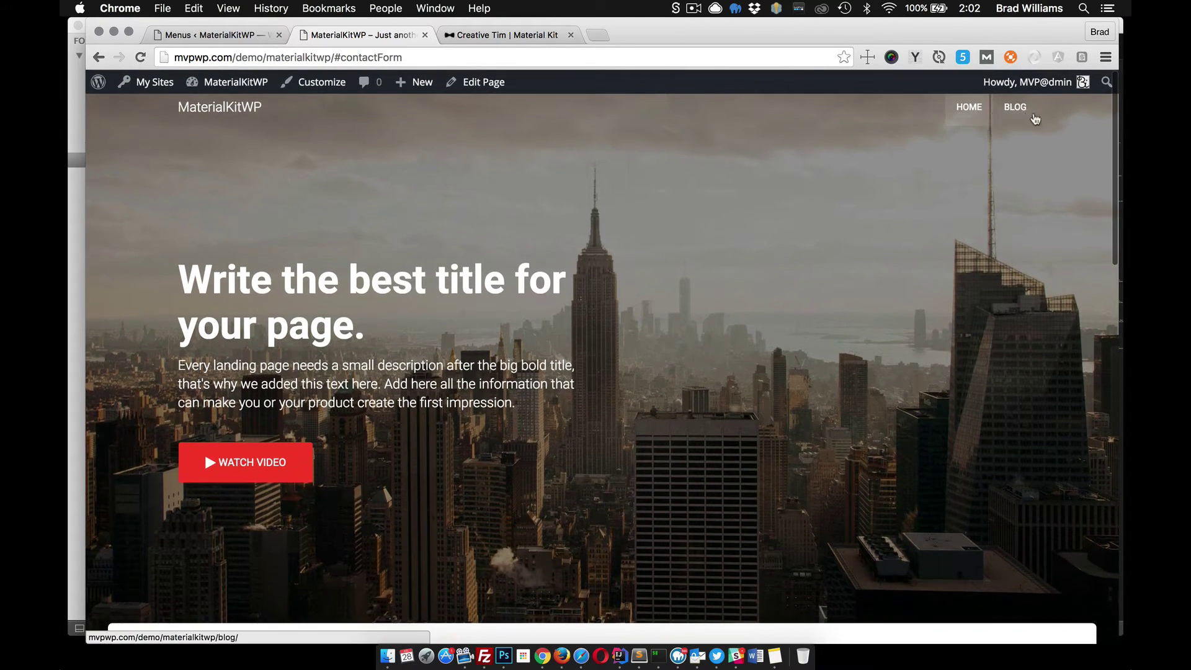
scroll(811, 245, "down", 15)
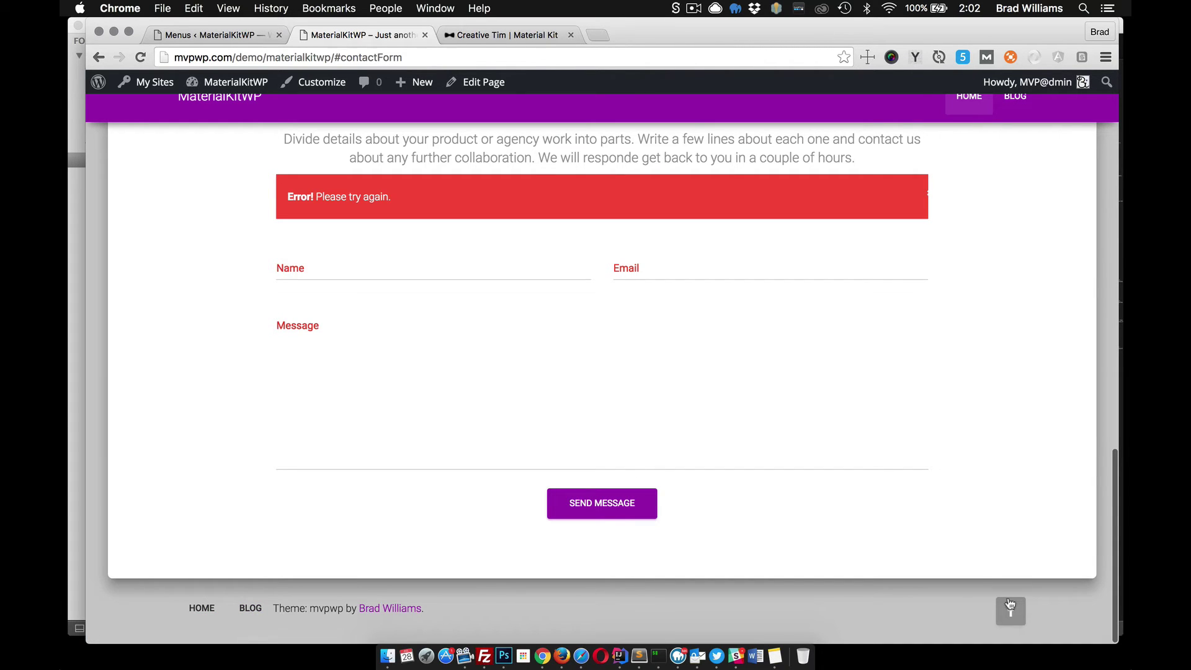
Add a second footer social icon named 'twitter' beside facebook and publish it
left_click(222, 37)
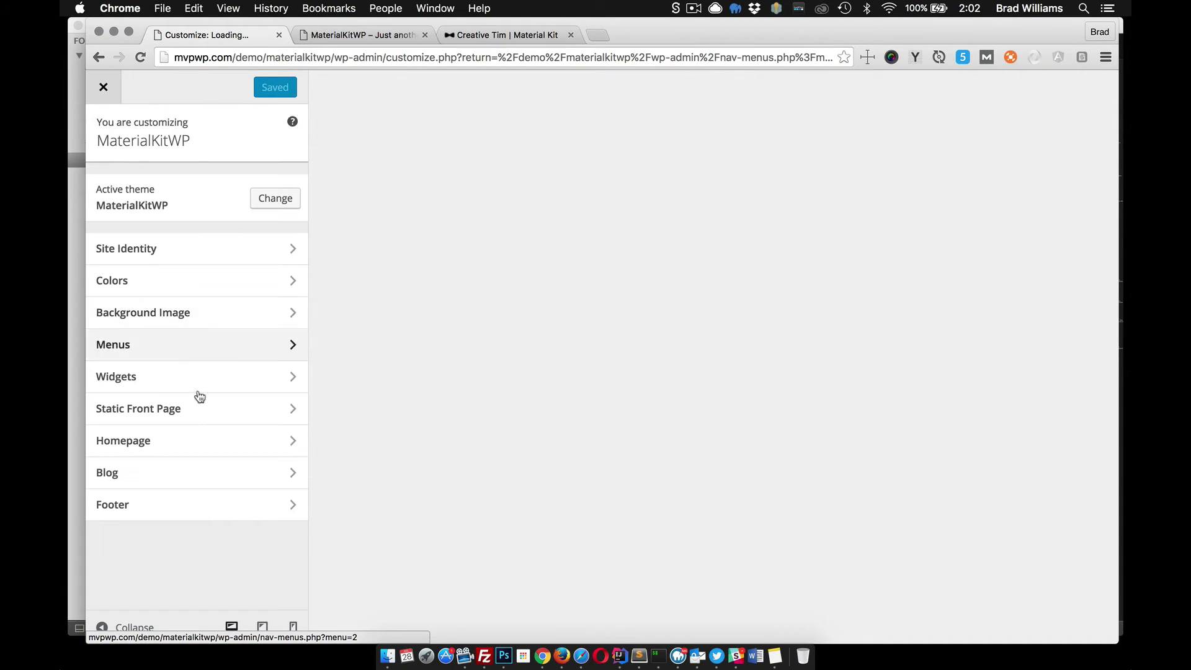
left_click(183, 503)
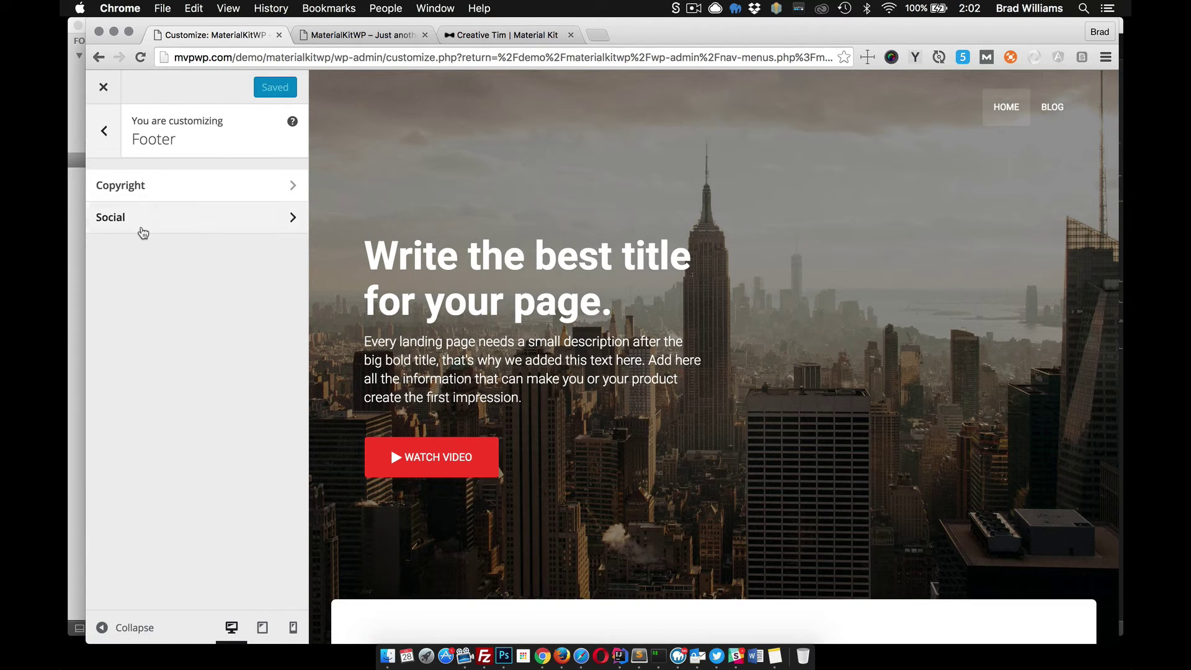
left_click(160, 222)
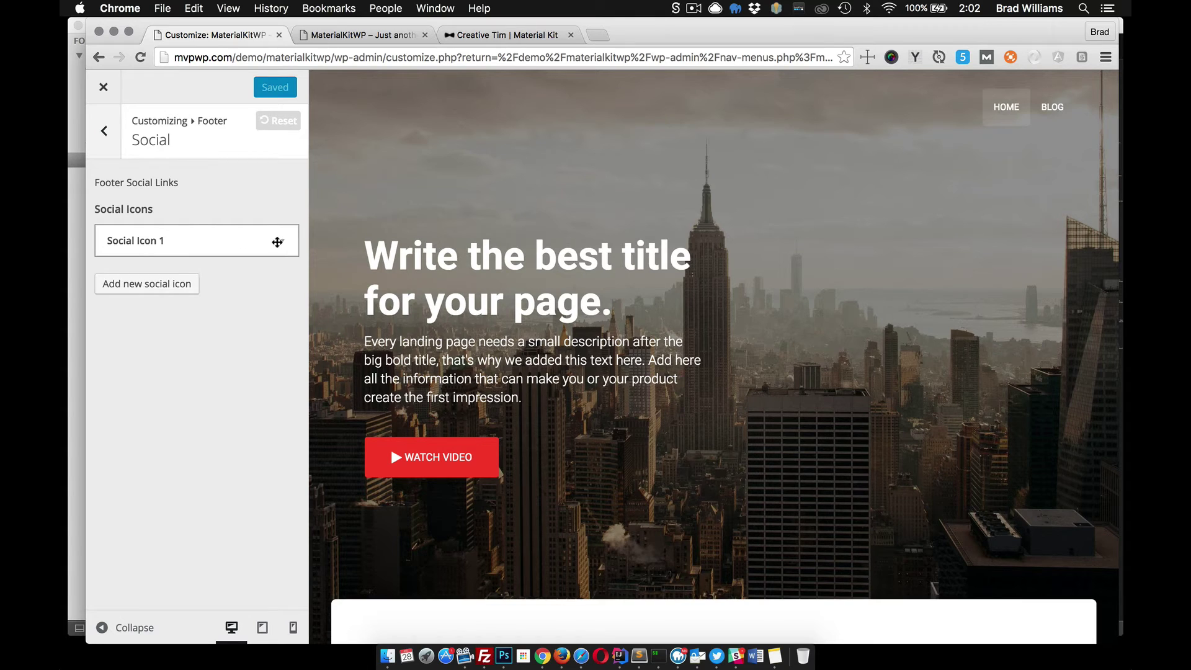
left_click(277, 244)
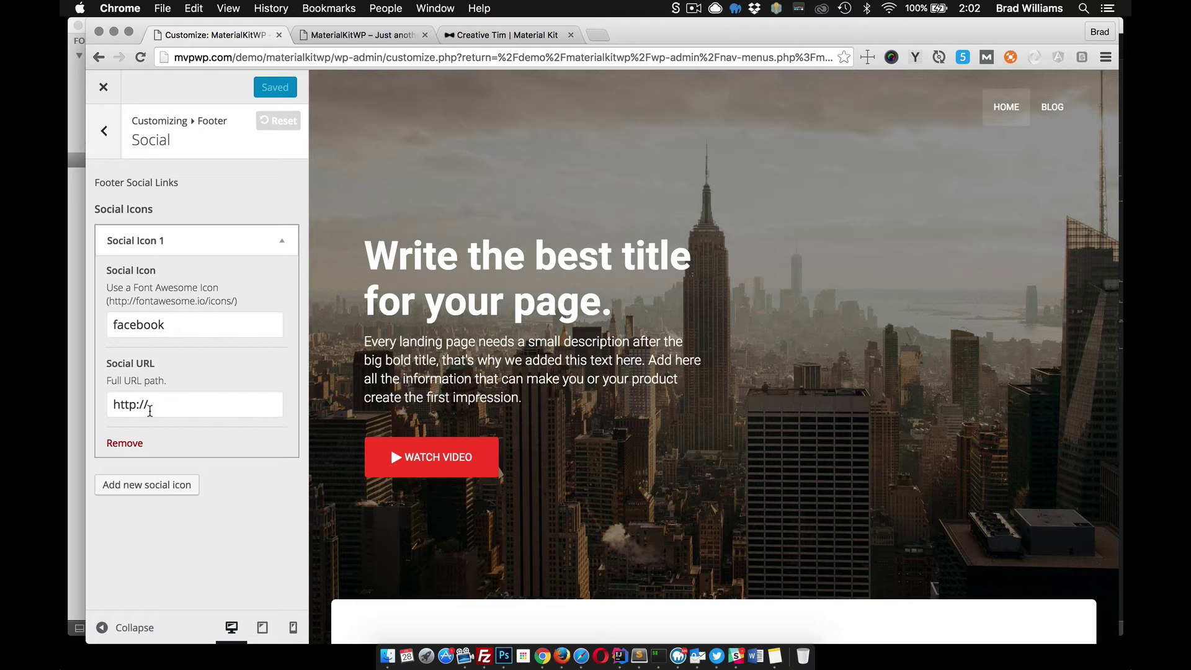
left_click(155, 485)
scroll(186, 490, "down", 3)
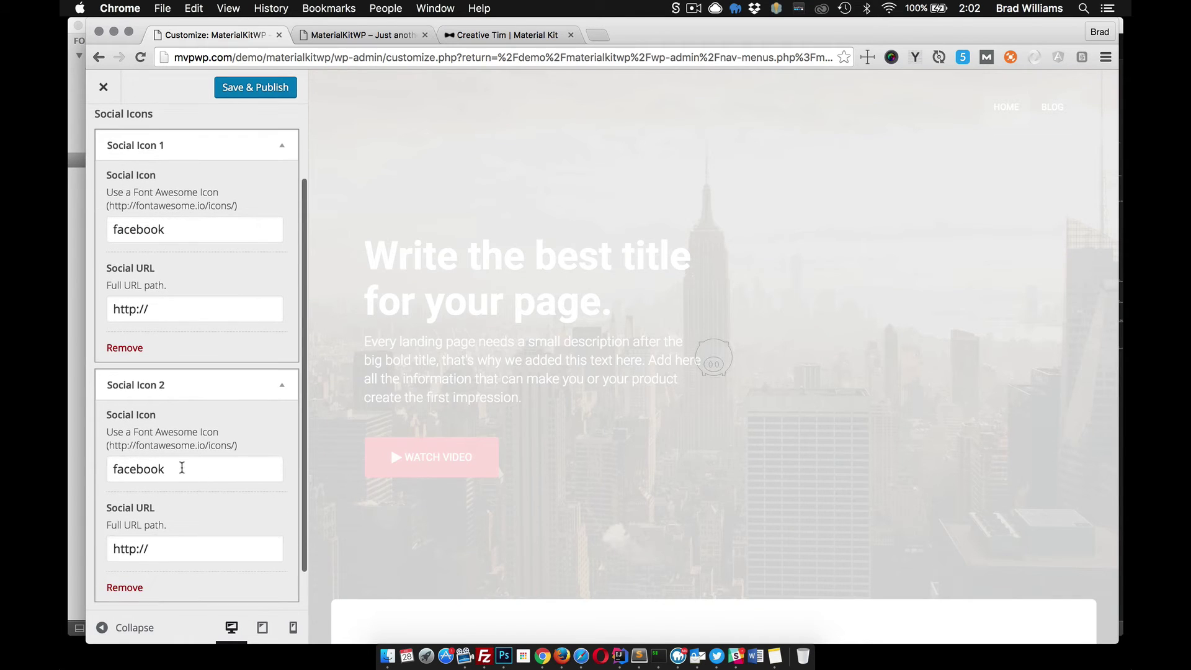
double_click(181, 468)
type("twitter")
scroll(175, 515, "down", 2)
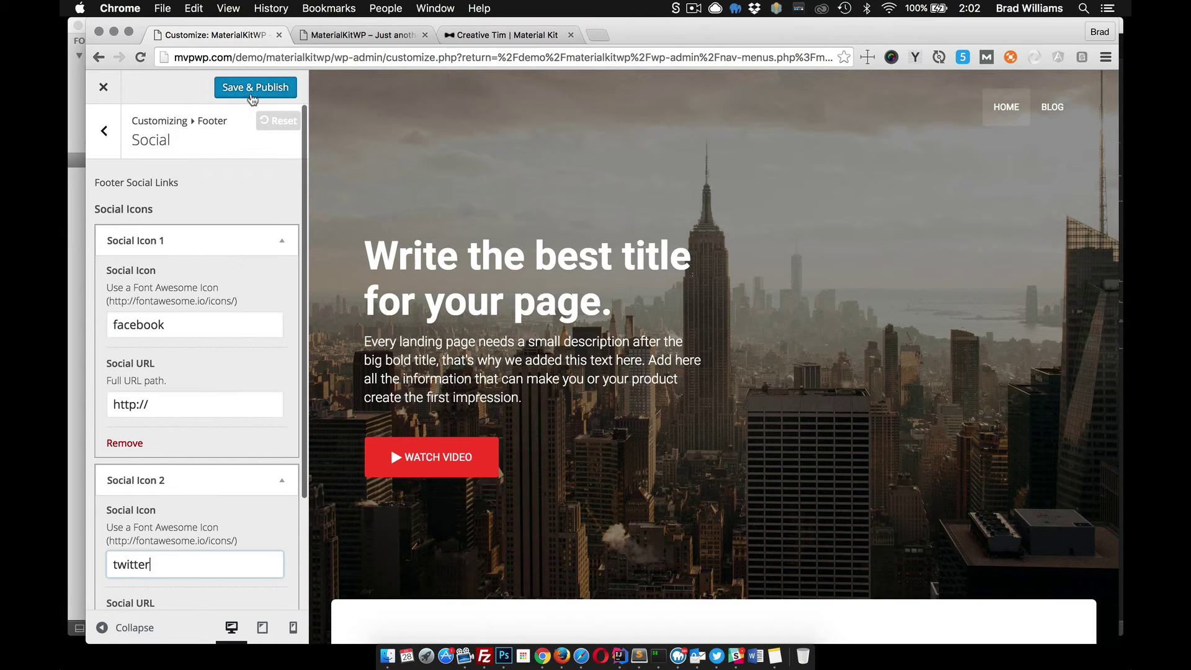
left_click(251, 94)
scroll(579, 373, "down", 15)
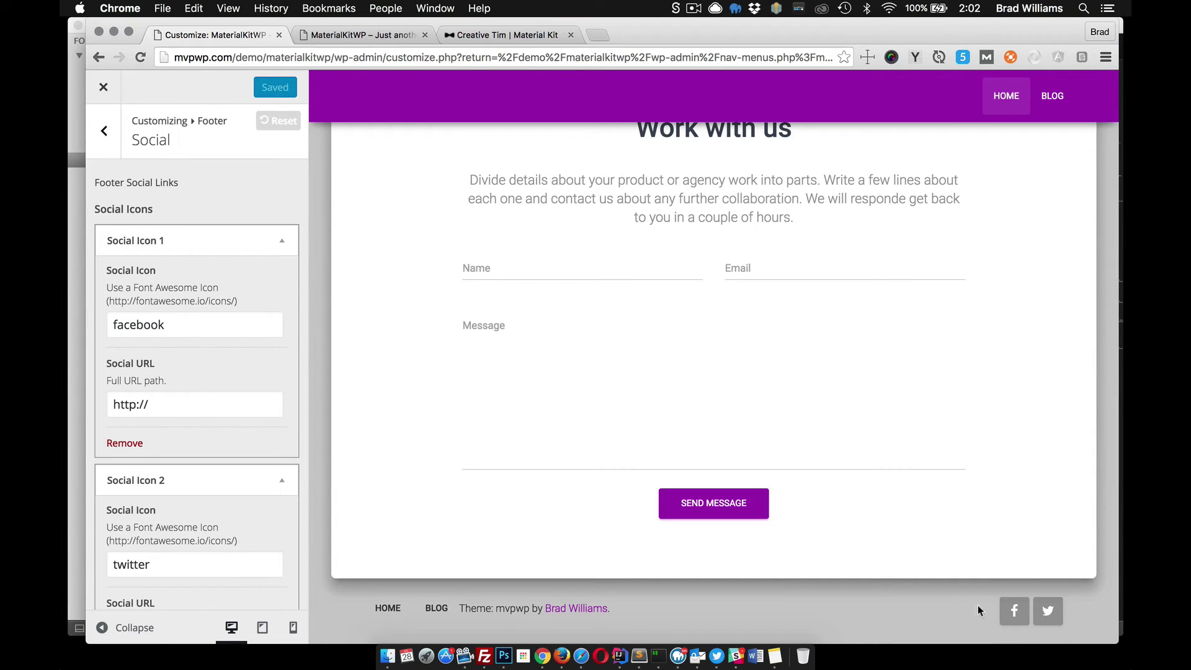
Type and then delete a test footer copyright line, publish it empty, and exit the Customizer
left_click(104, 131)
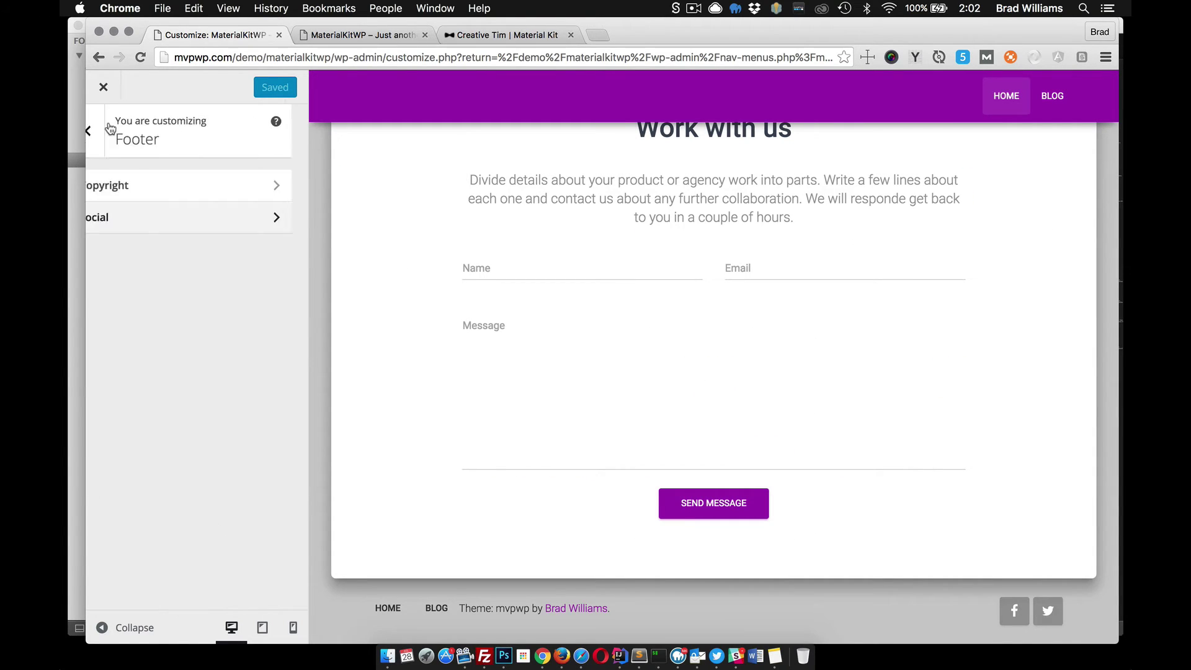
left_click(152, 190)
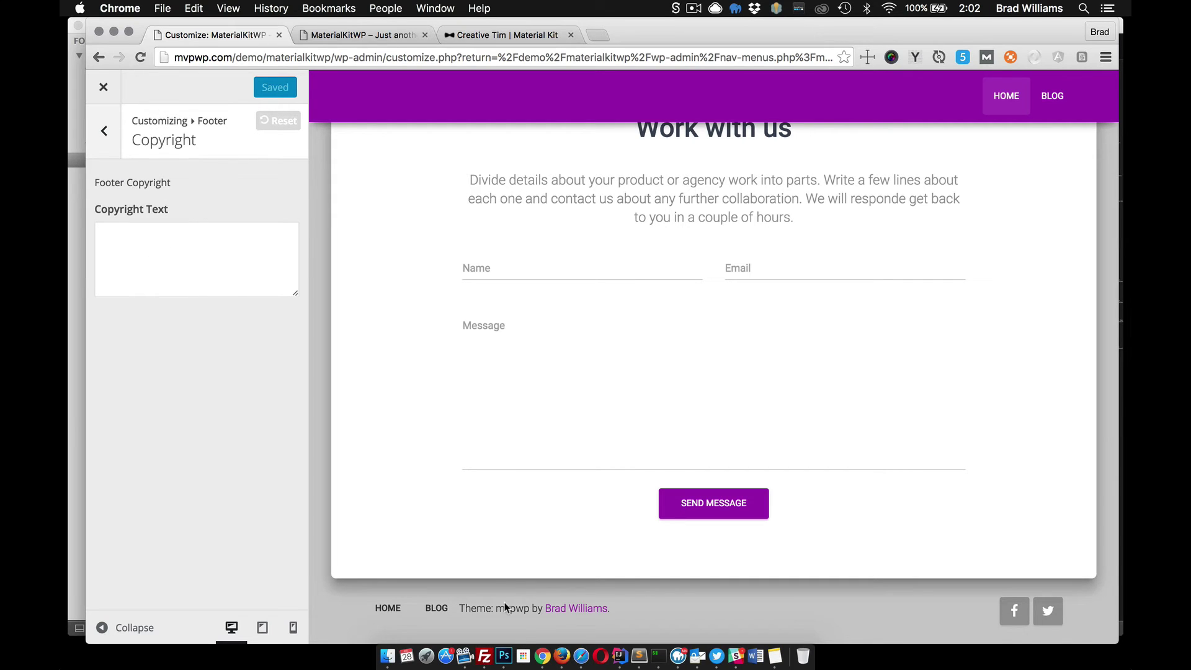
left_click(134, 246)
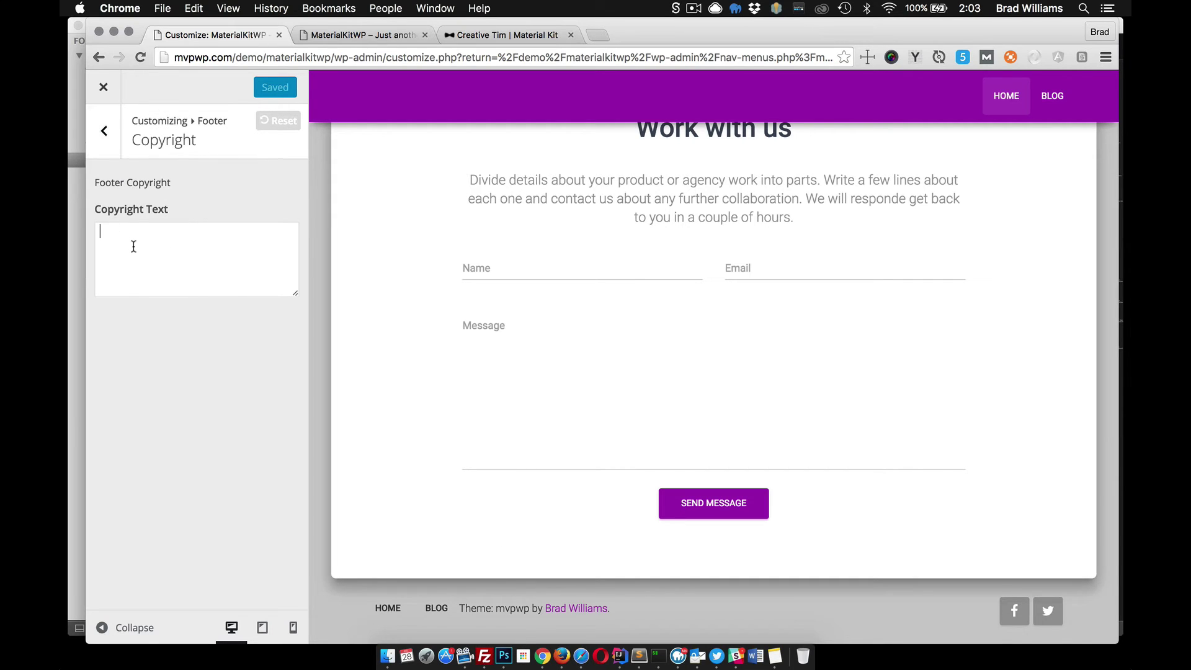
type("2016")
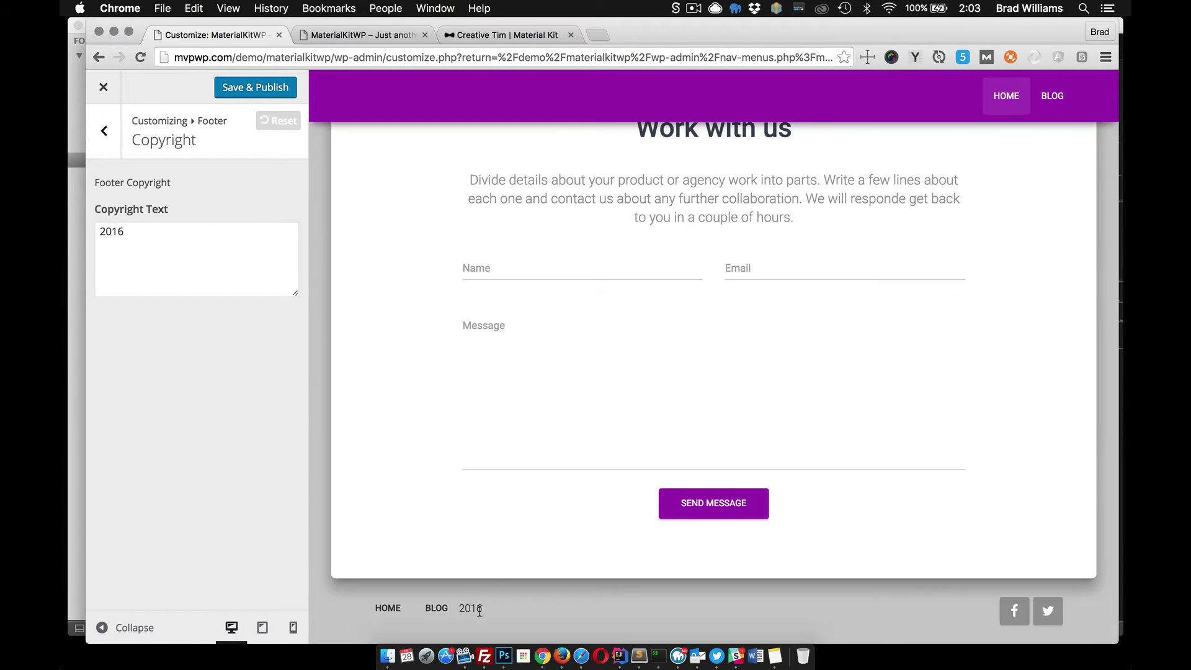
type("- Sit")
type("mo")
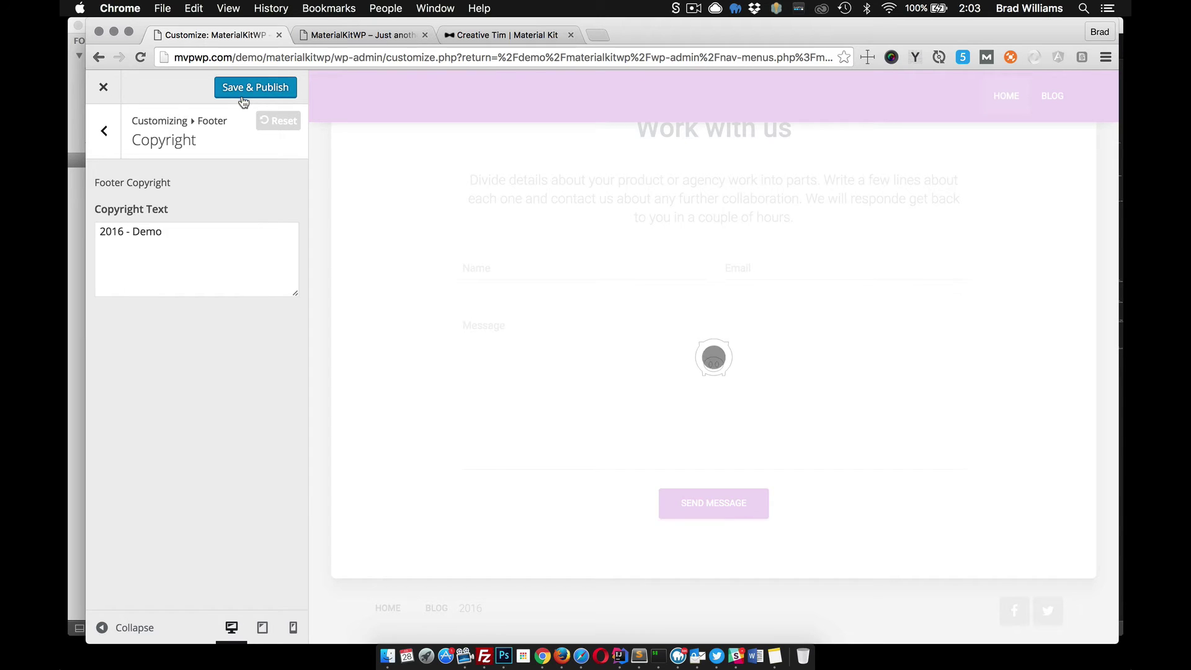
left_click_drag(191, 227, 96, 231)
key("BackSpace")
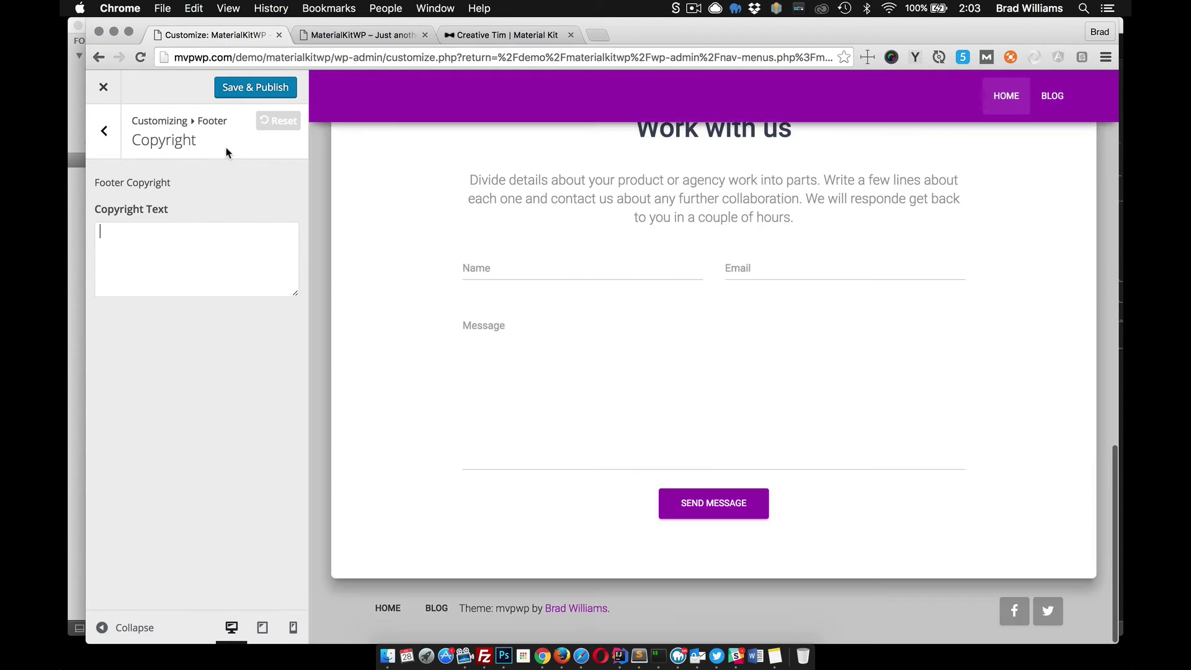
left_click(263, 90)
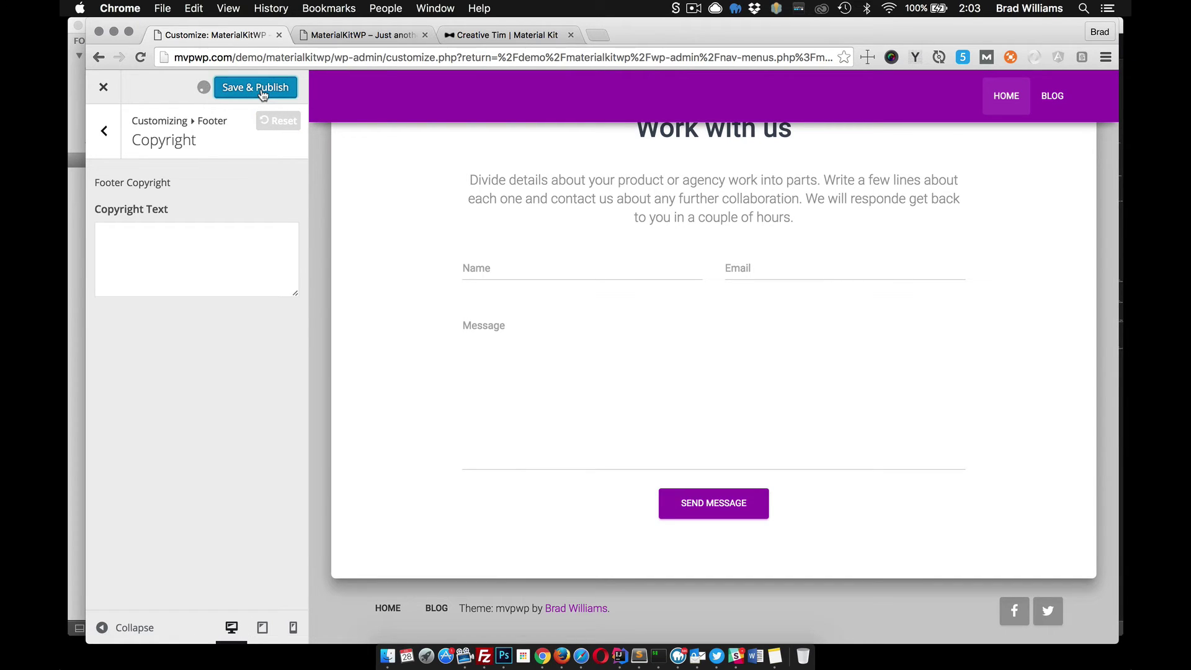
left_click(106, 94)
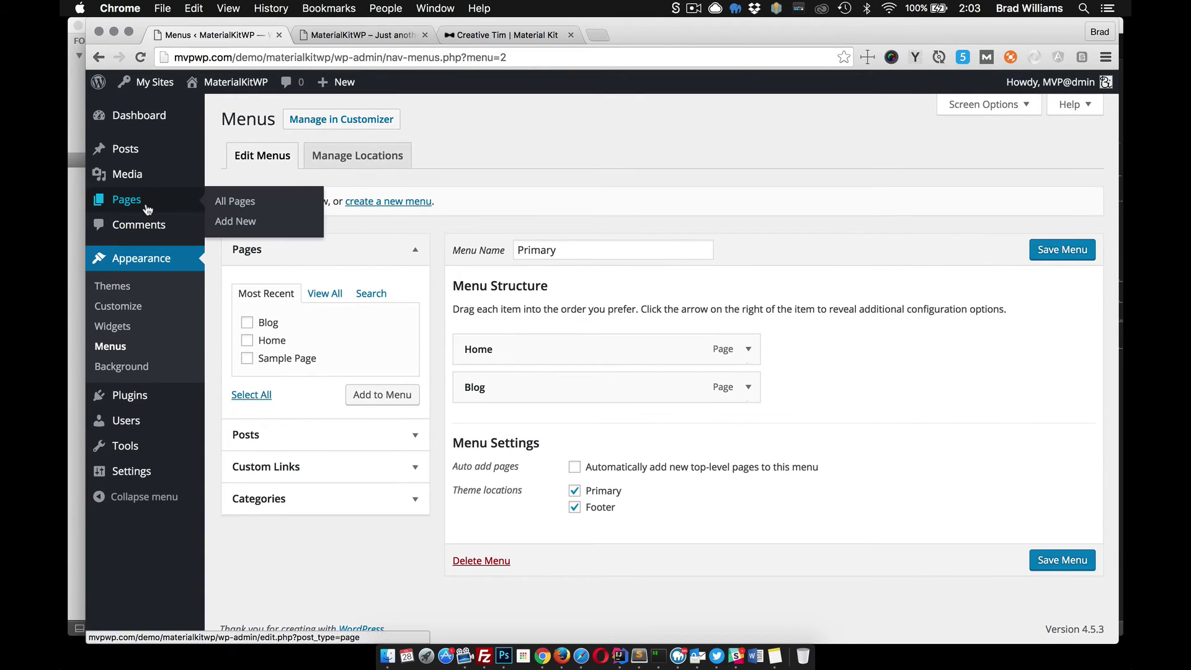
Start a new post titled 'Demo Post'
mouse_move(143, 152)
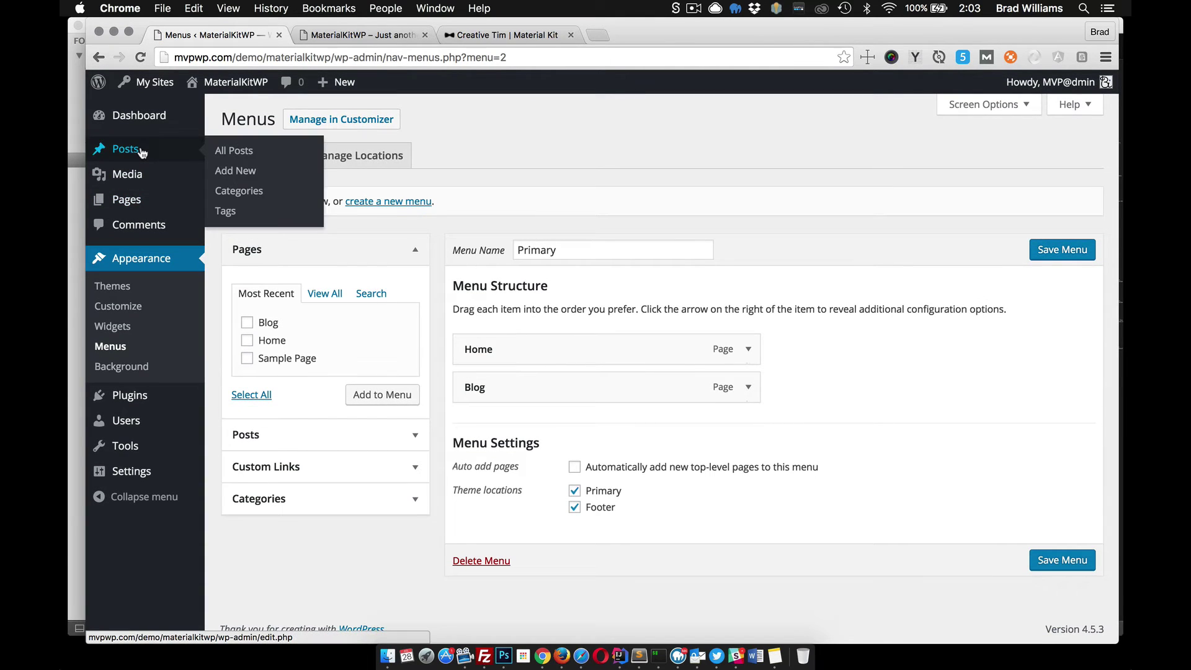
left_click(241, 175)
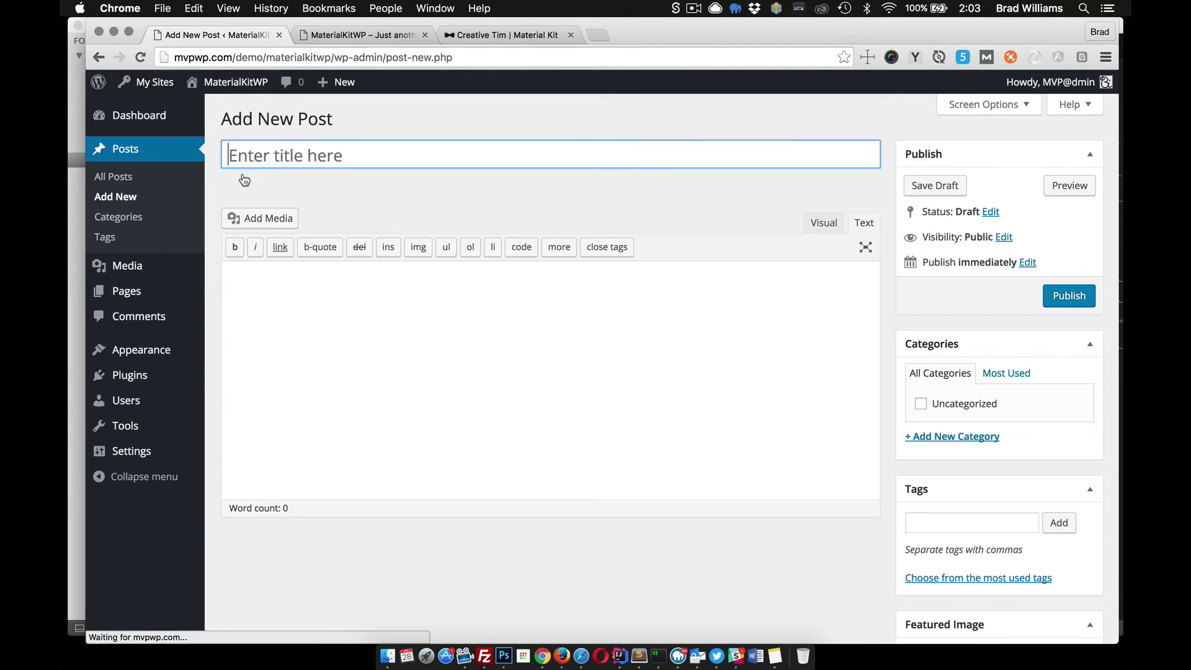
left_click(301, 157)
type("Demo Post")
Fill the body with five lorem ipsum paragraphs and insert a Read More break after the second
left_click(354, 303)
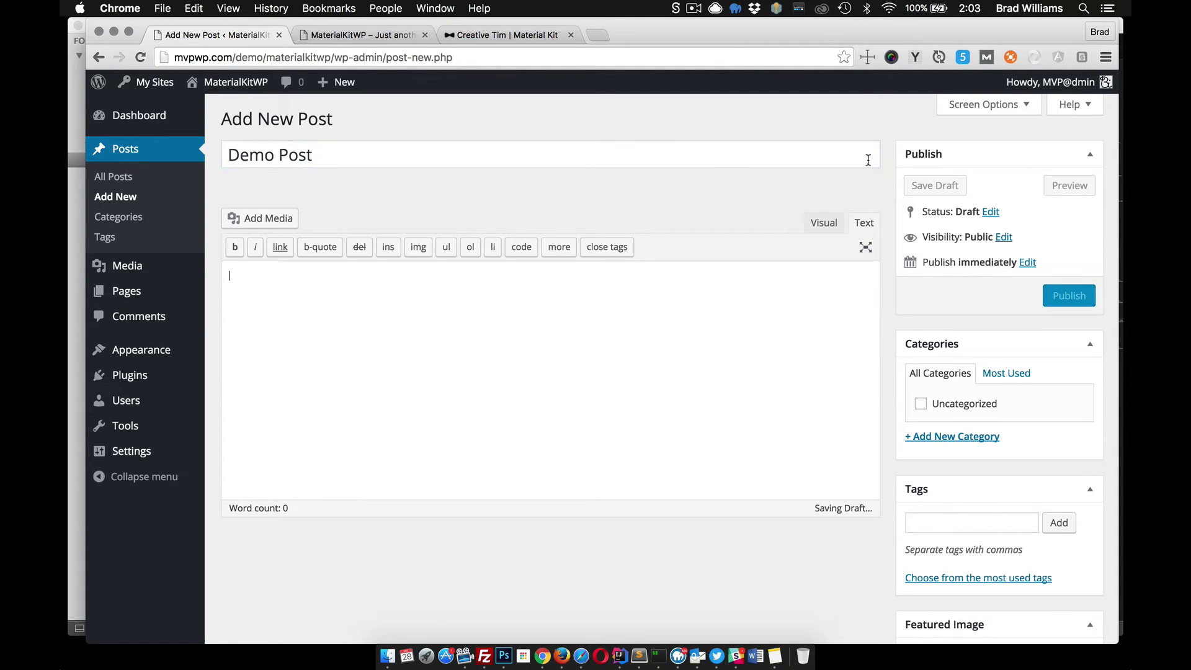
left_click(916, 59)
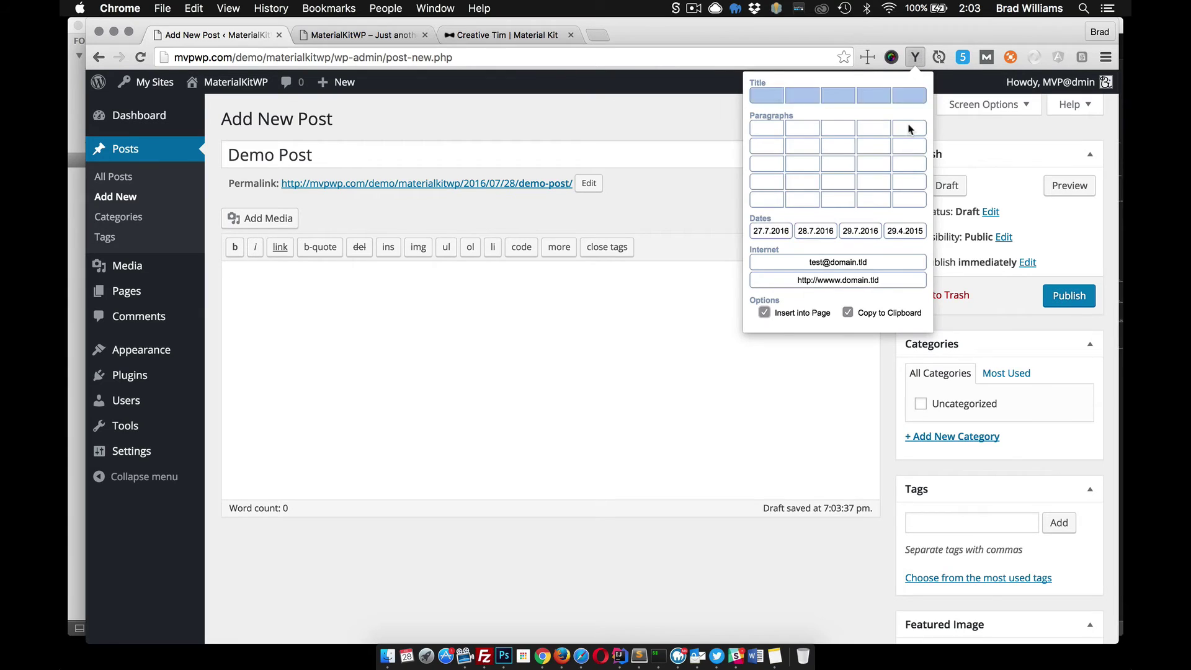
left_click(910, 201)
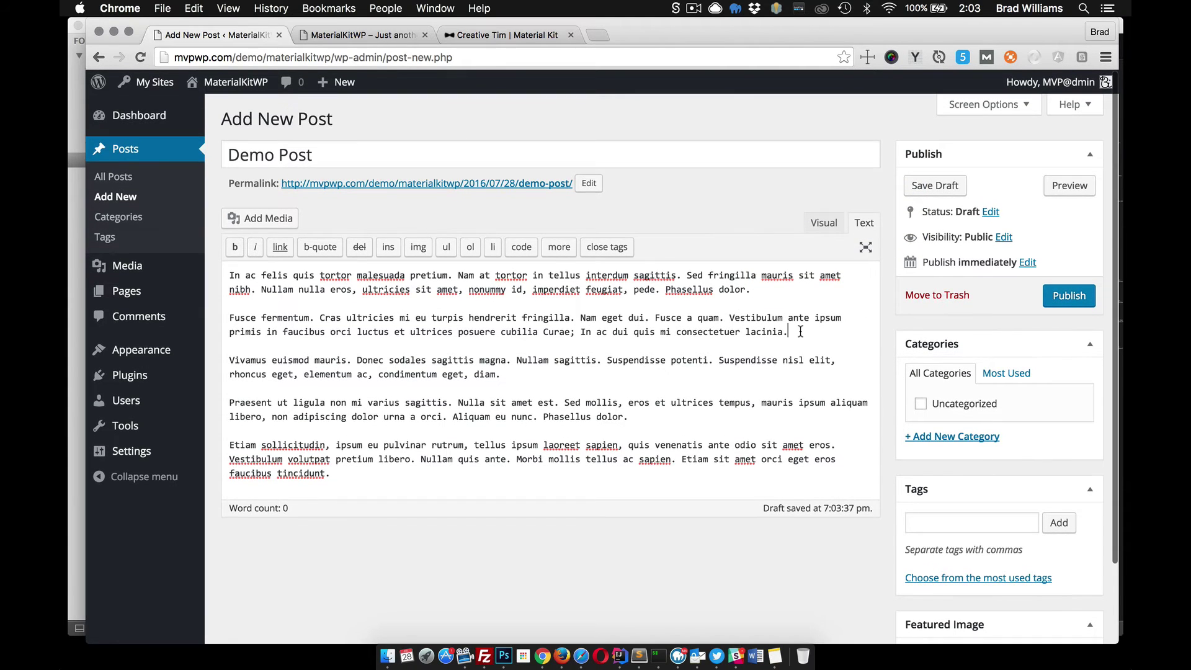
key("Return")
left_click(824, 223)
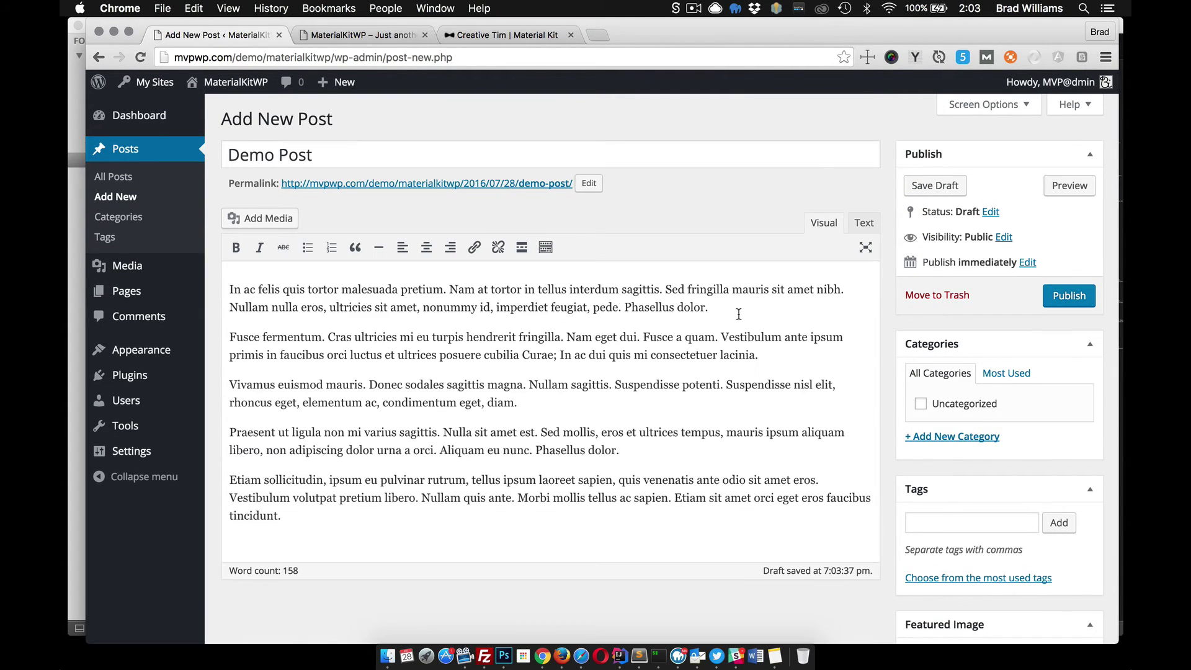
left_click(777, 357)
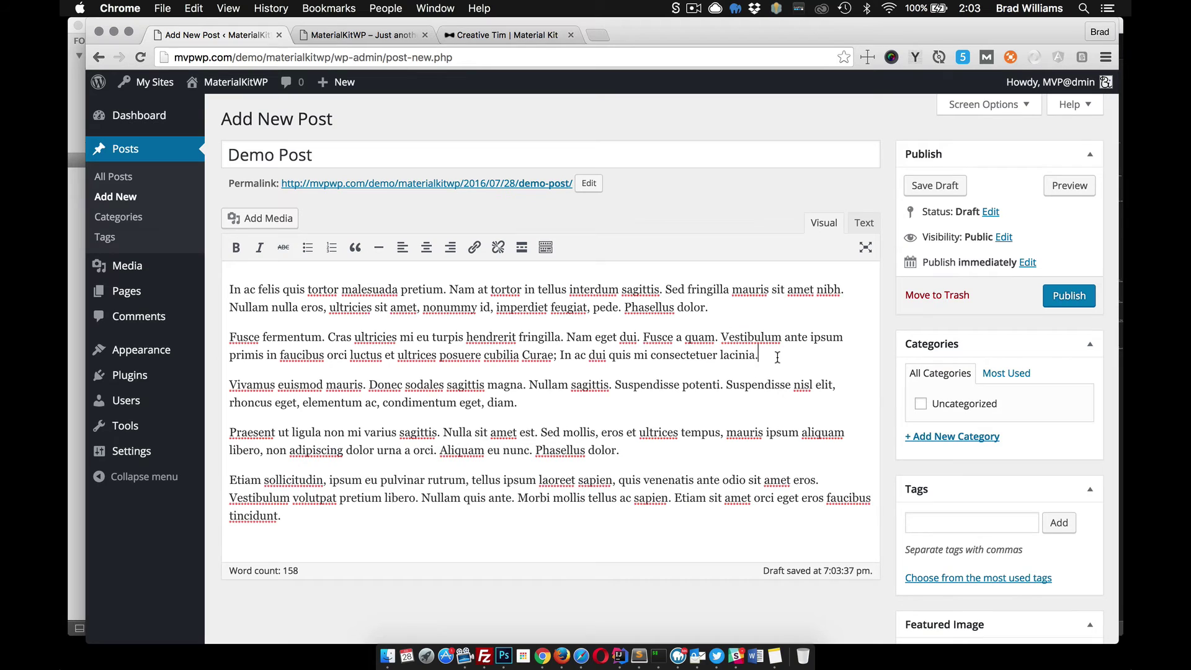
left_click(522, 249)
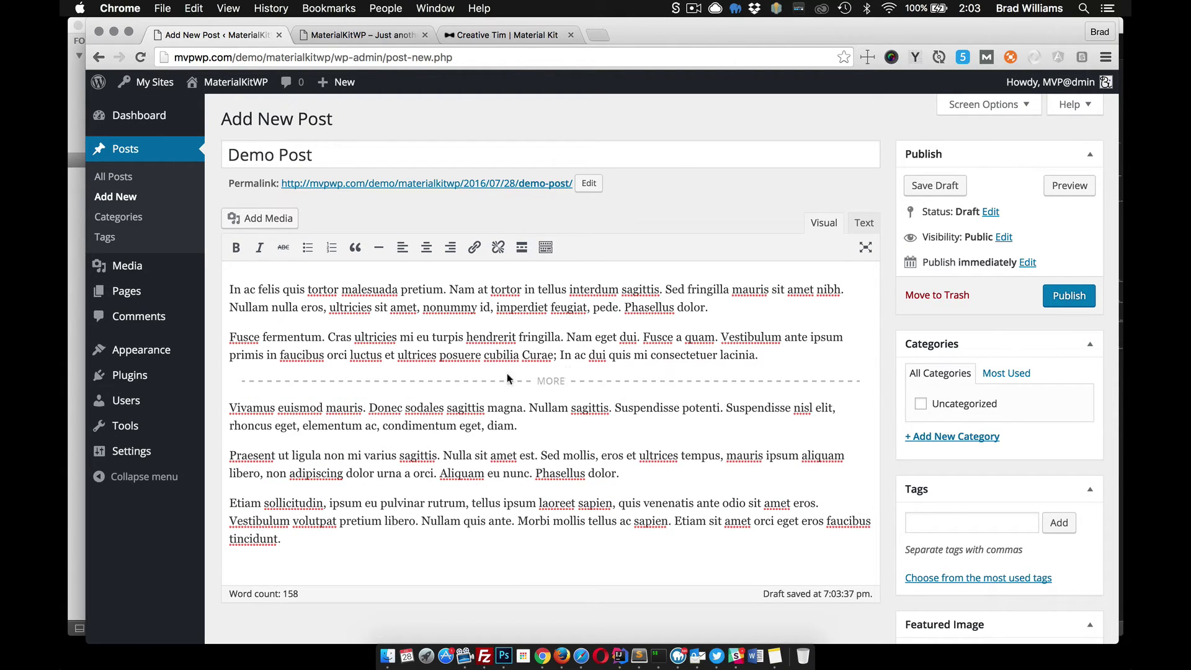
scroll(1012, 503, "down", 3)
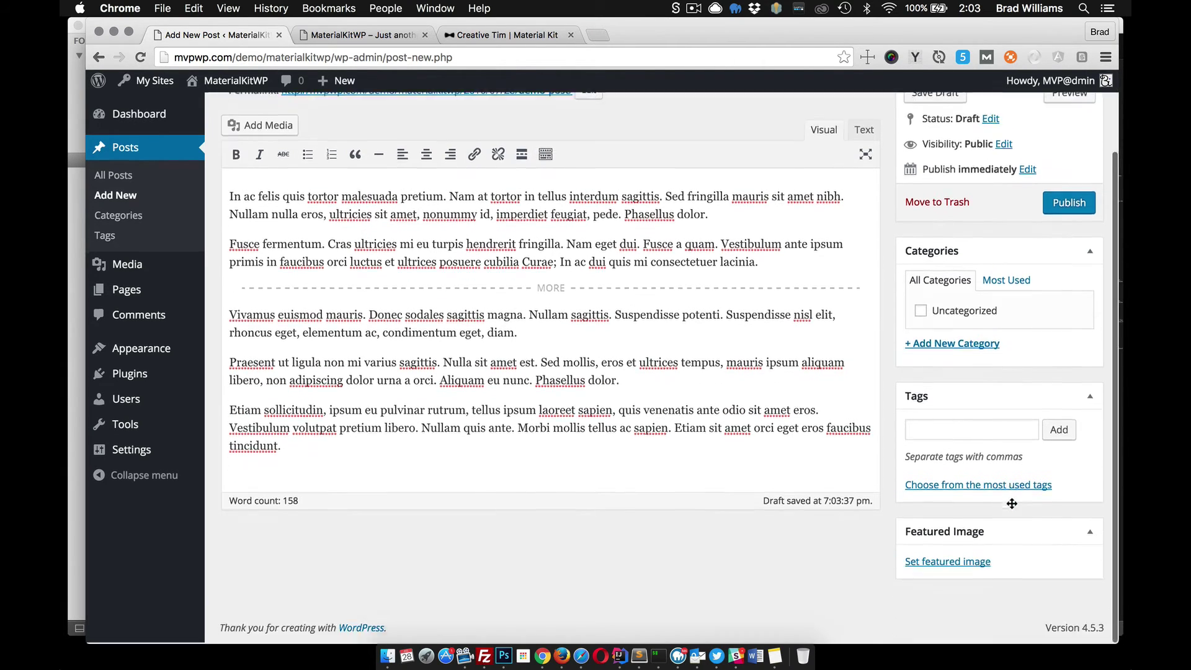
Set the city skyline photo as the Demo Post's featured image
left_click(946, 564)
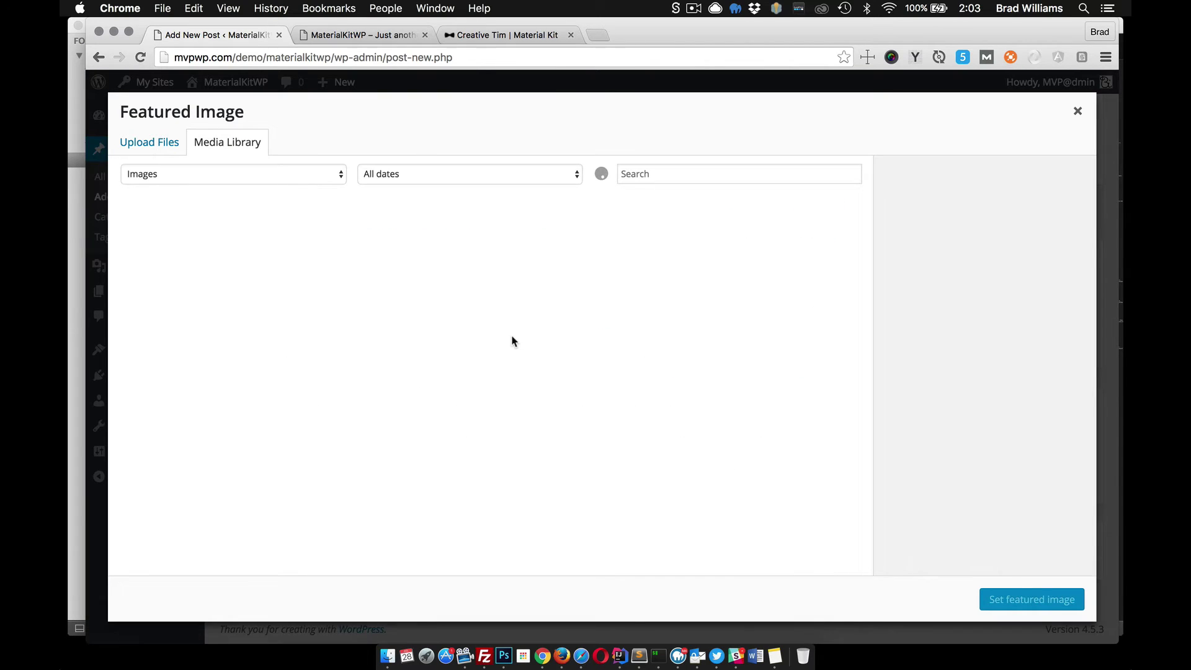
left_click(273, 248)
left_click(1022, 598)
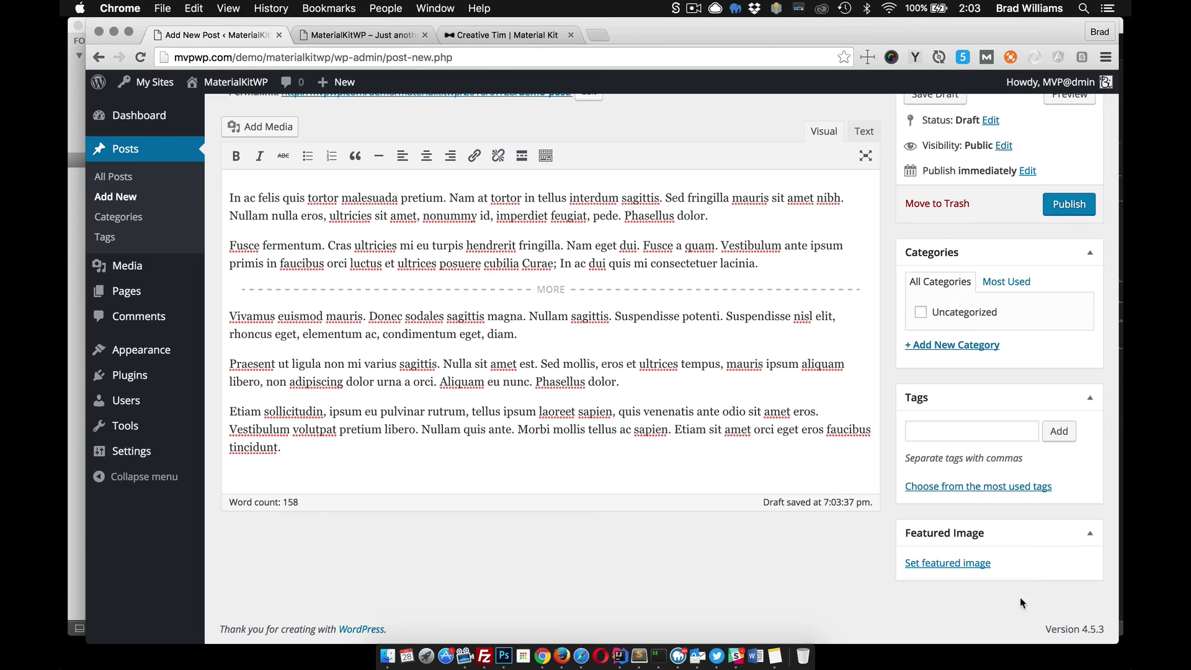
Tag the Demo Post with 'demo' and 'post', then publish it
scroll(834, 496, "down", 3)
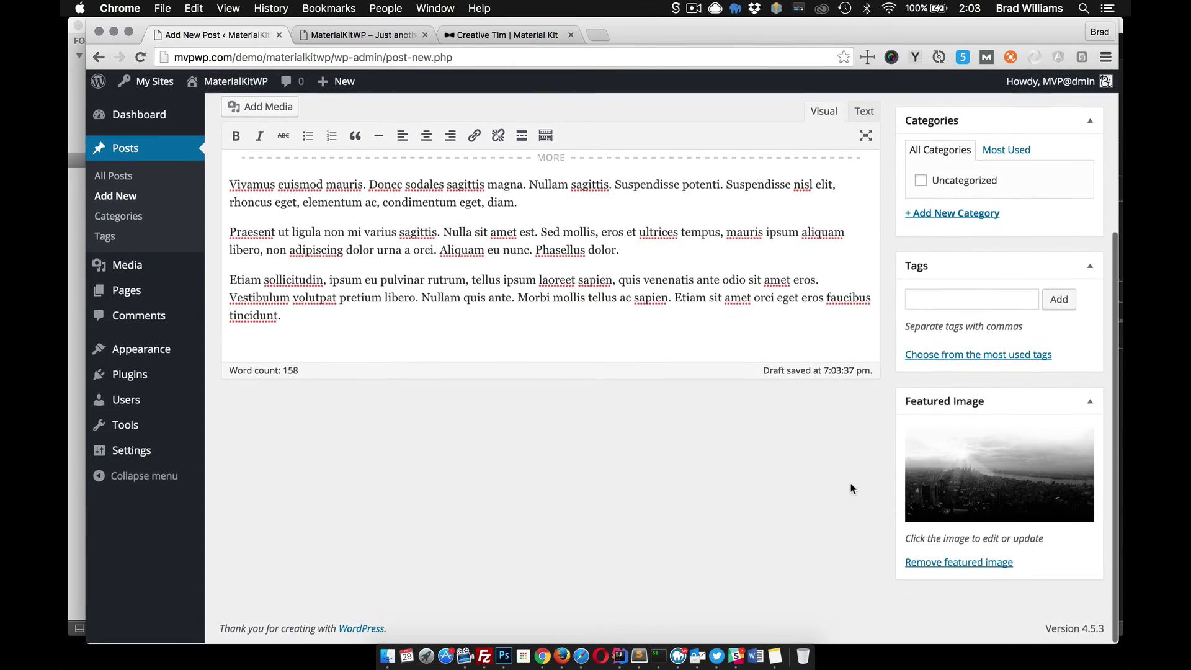
scroll(931, 376, "up", 5)
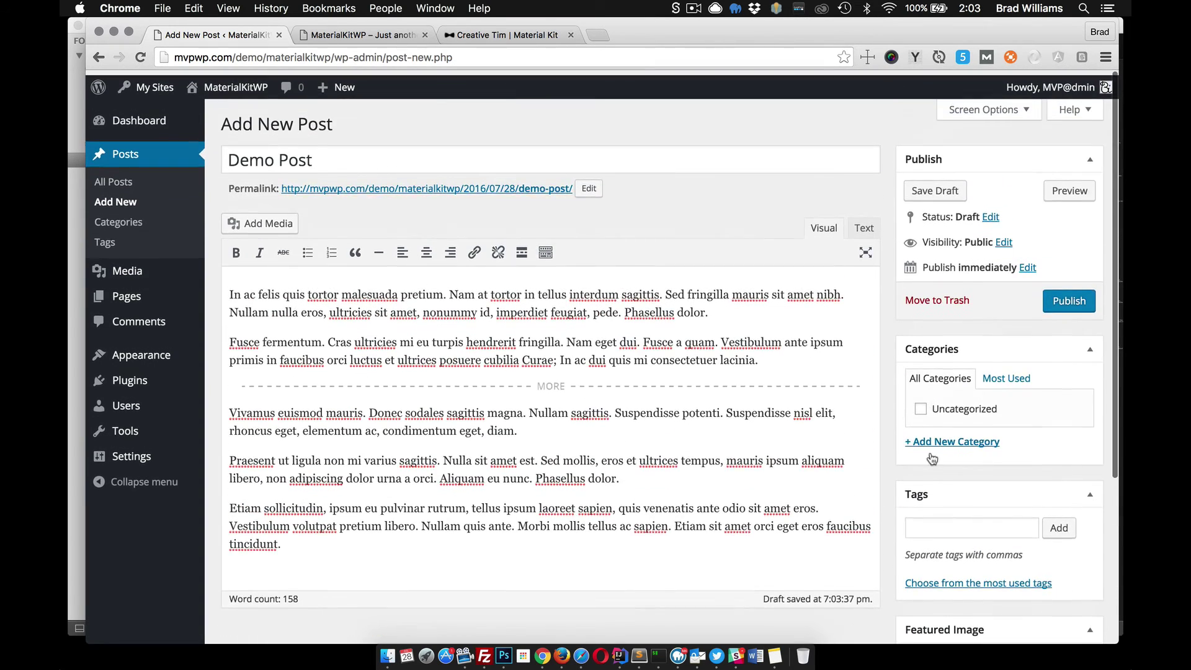
left_click(930, 521)
type("demo")
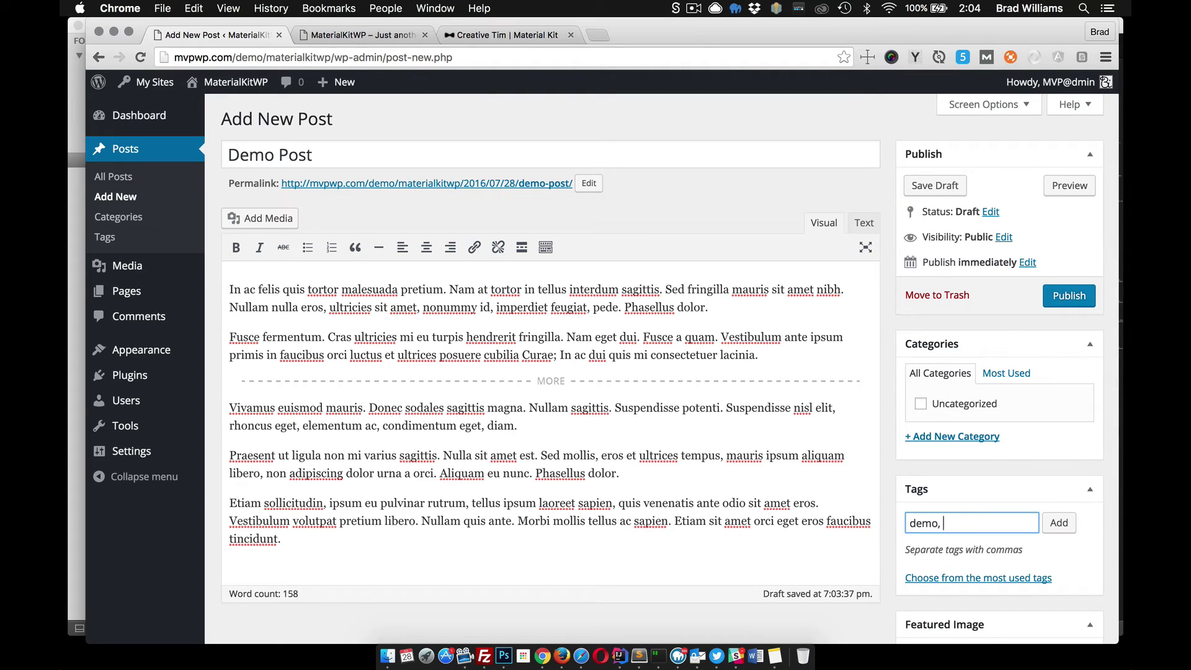
left_click(1058, 523)
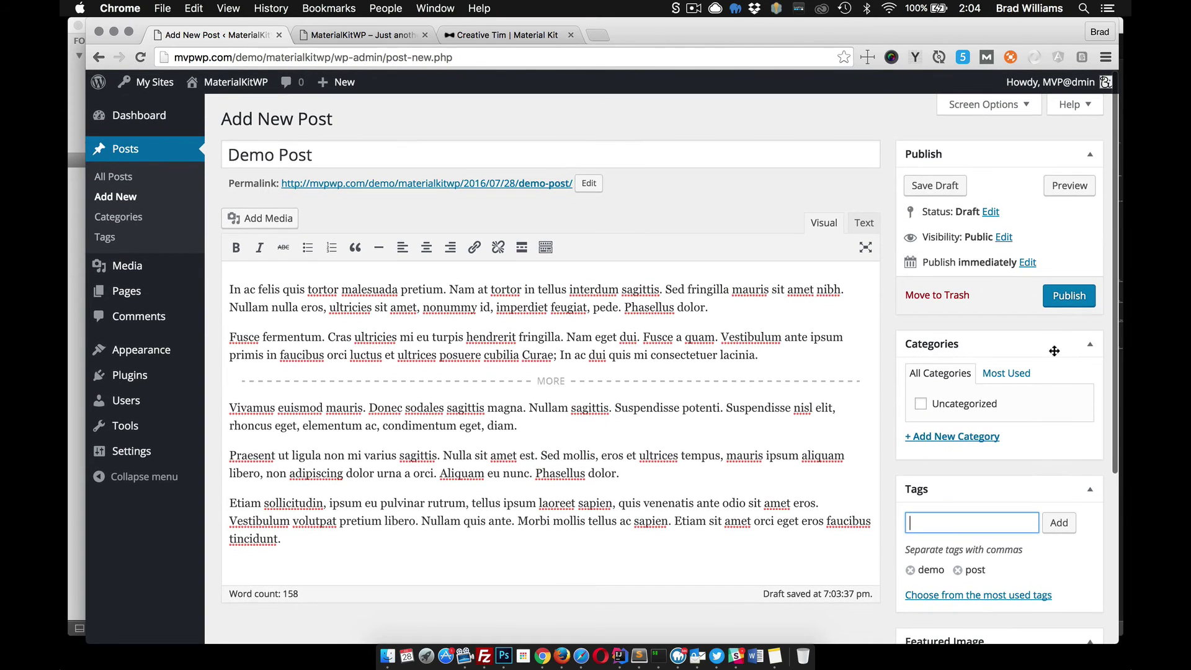
left_click(1062, 297)
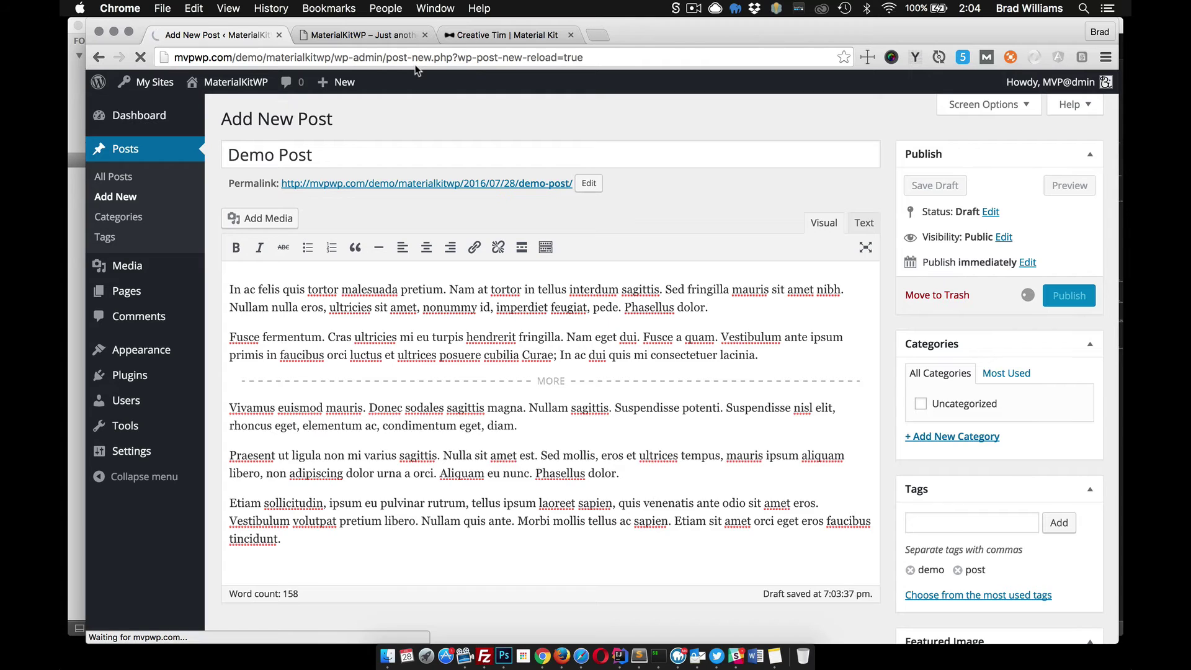
On the live site, go from the home page to the Blog page and open the full Demo Post
left_click(356, 35)
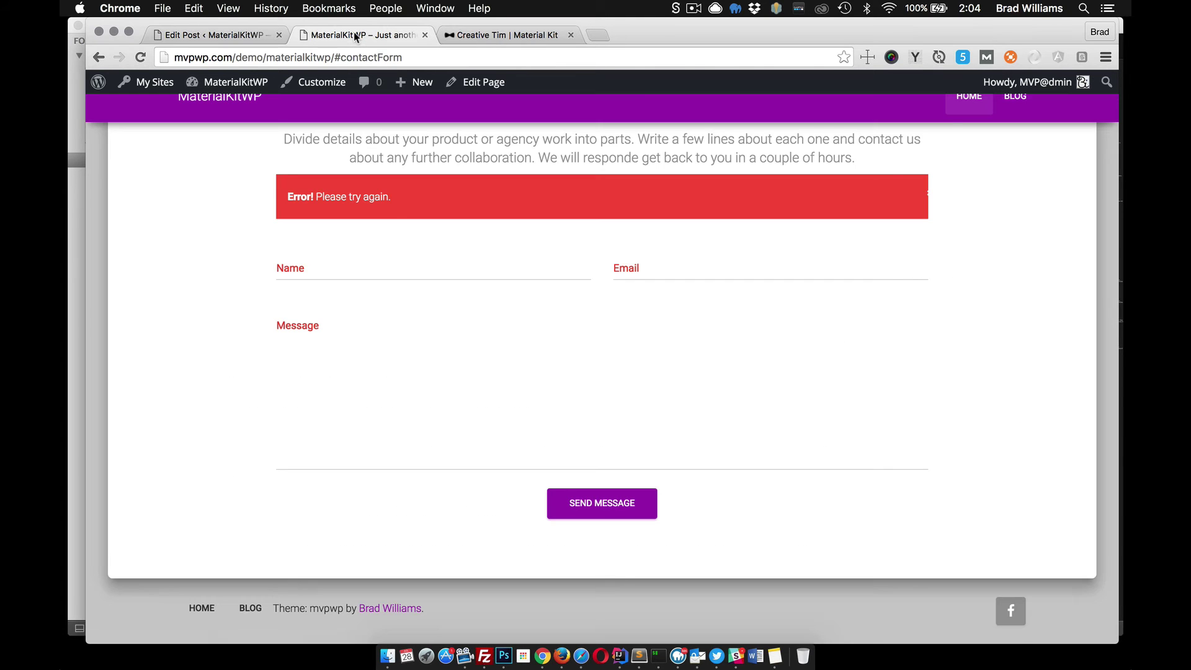
scroll(332, 102, "up", 5)
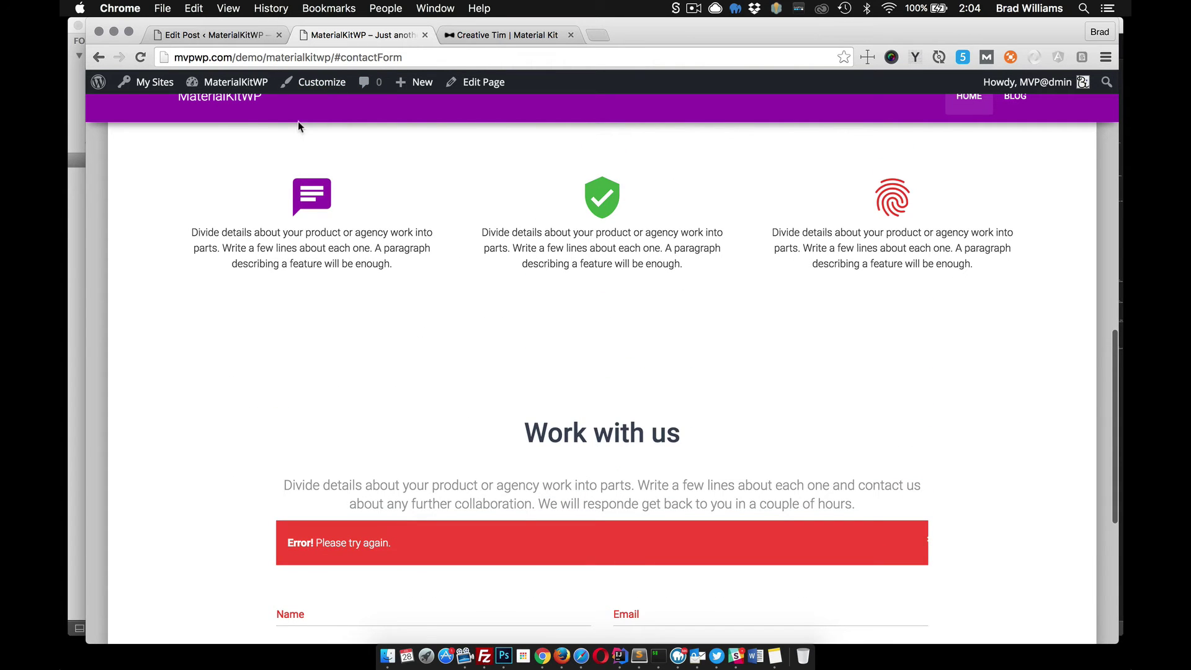
left_click(219, 106)
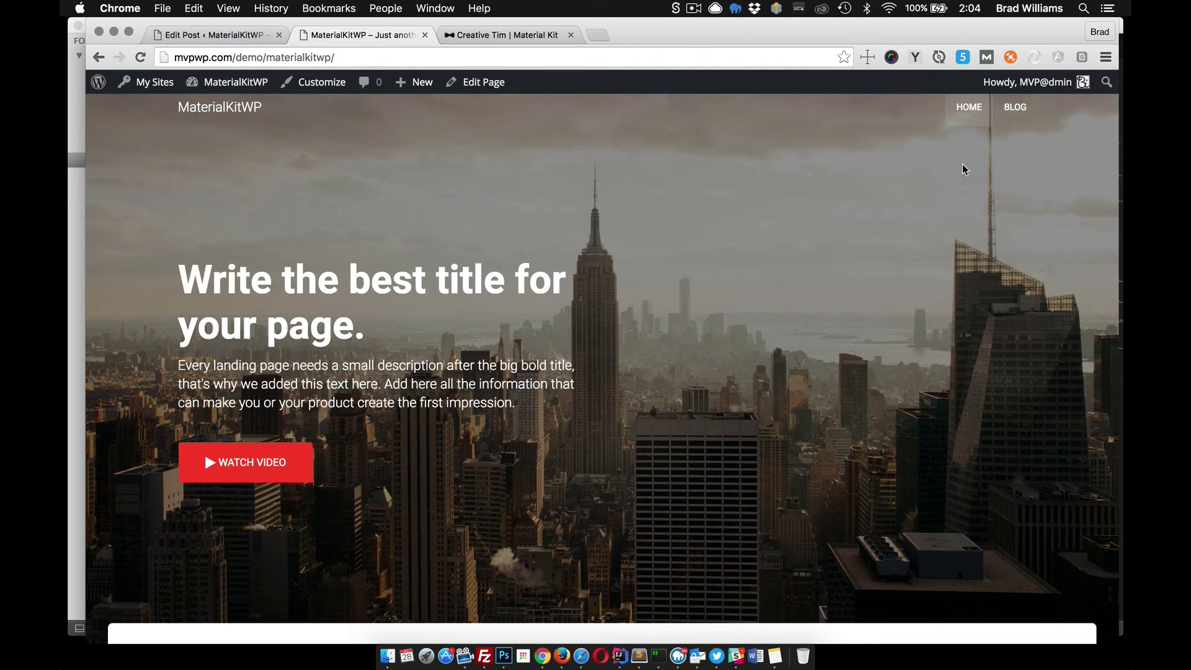
left_click(1016, 109)
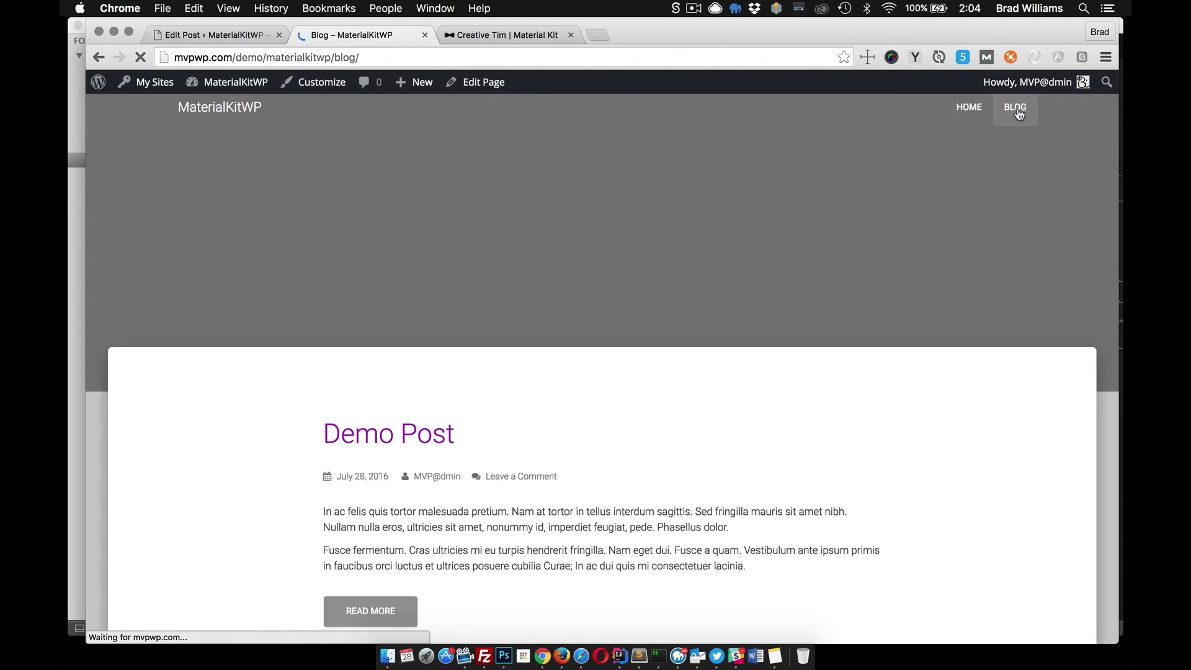
scroll(720, 363, "down", 5)
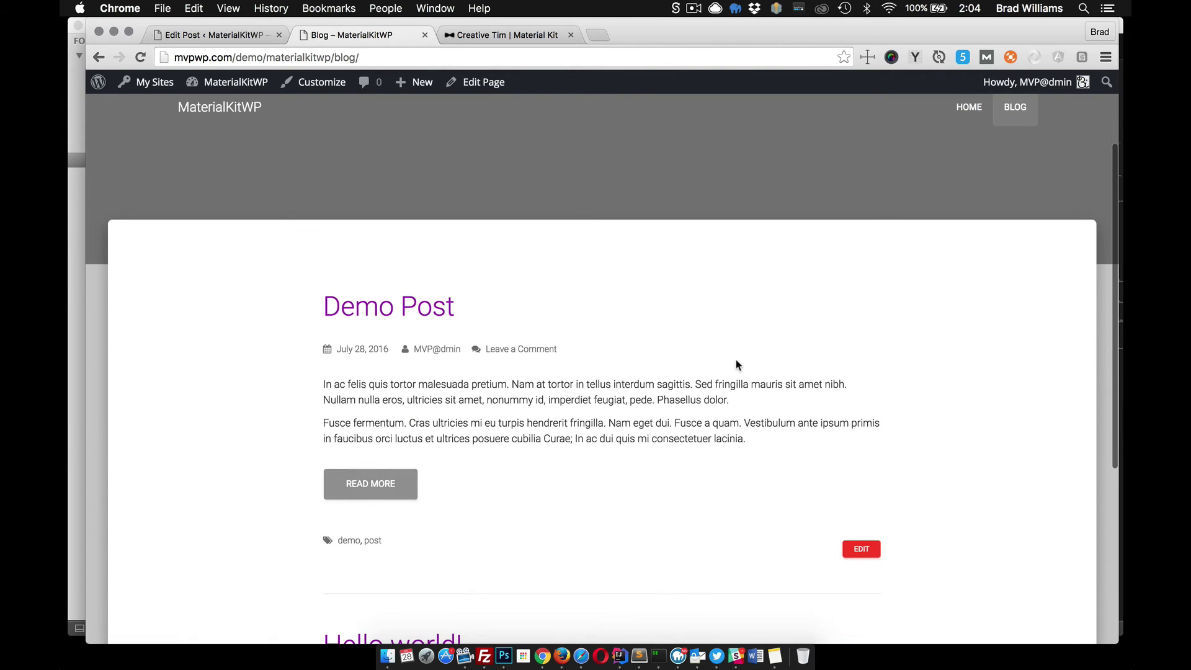
scroll(495, 381, "up", 4)
left_click(371, 493)
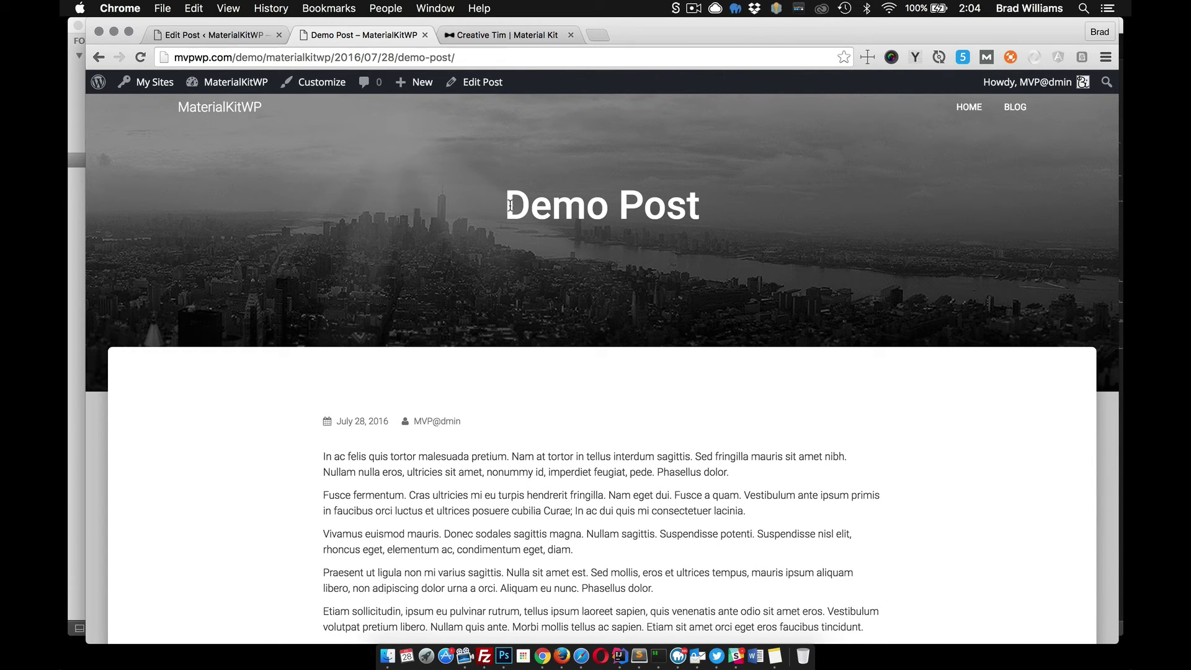
Read through the Demo Post down to the comment box, then return to the Blog page
left_click_drag(509, 201, 704, 216)
left_click(717, 215)
scroll(667, 273, "down", 3)
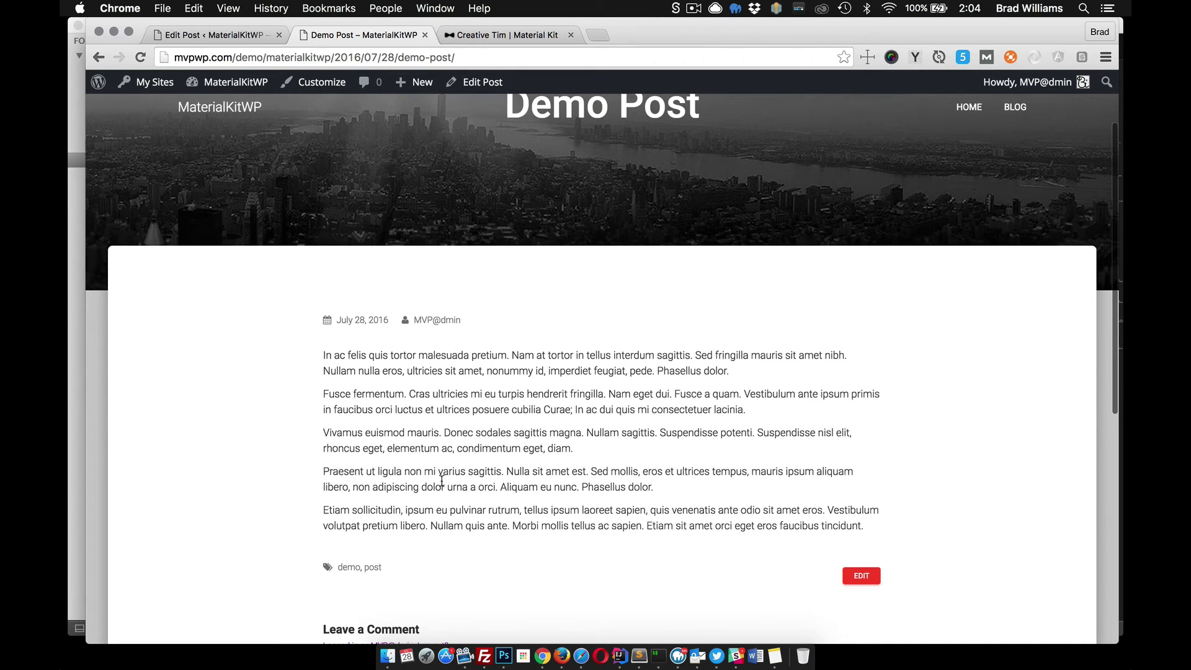
scroll(442, 485, "down", 3)
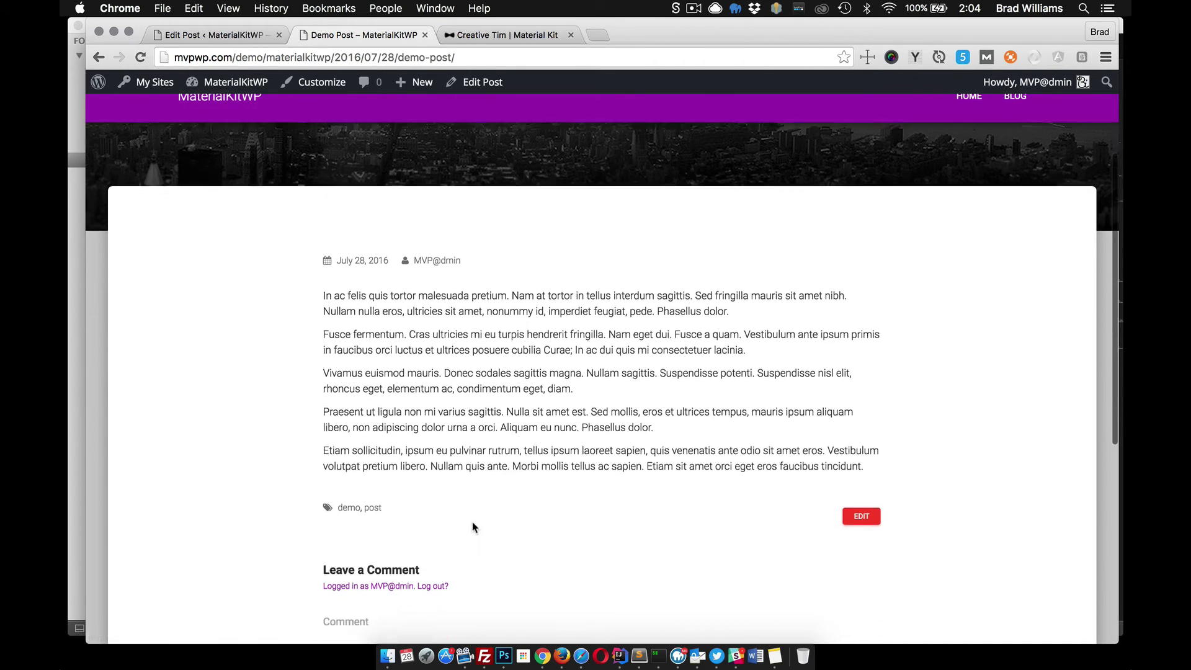
scroll(473, 527, "down", 3)
scroll(372, 379, "down", 7)
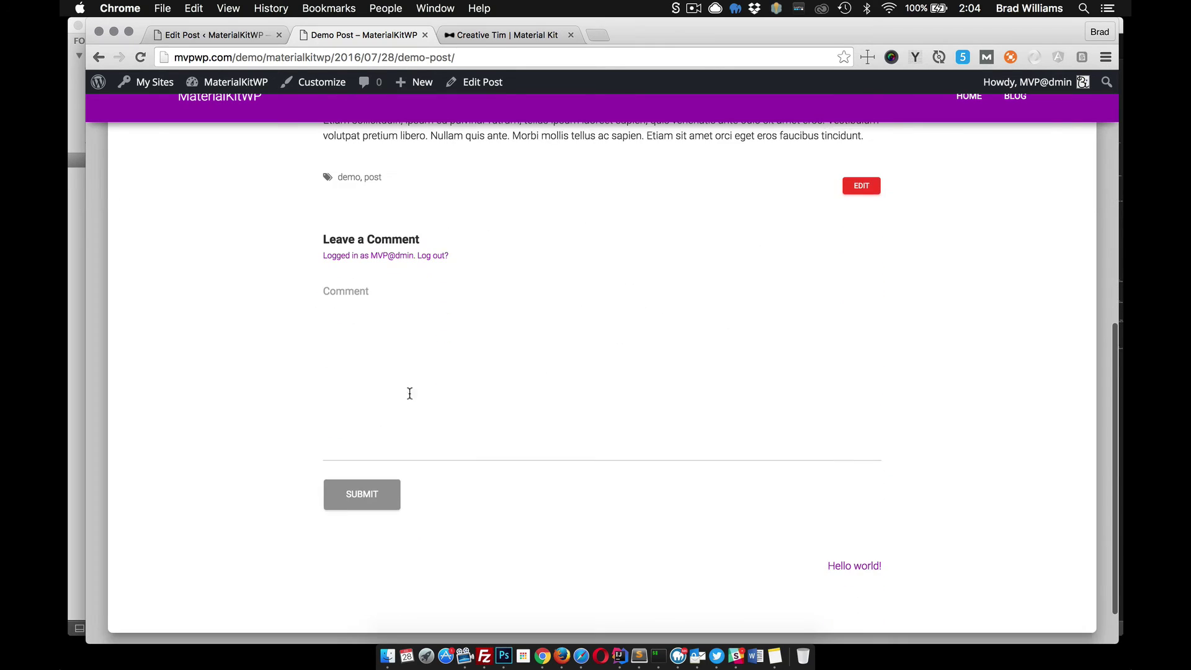
left_click(406, 391)
scroll(264, 328, "up", 15)
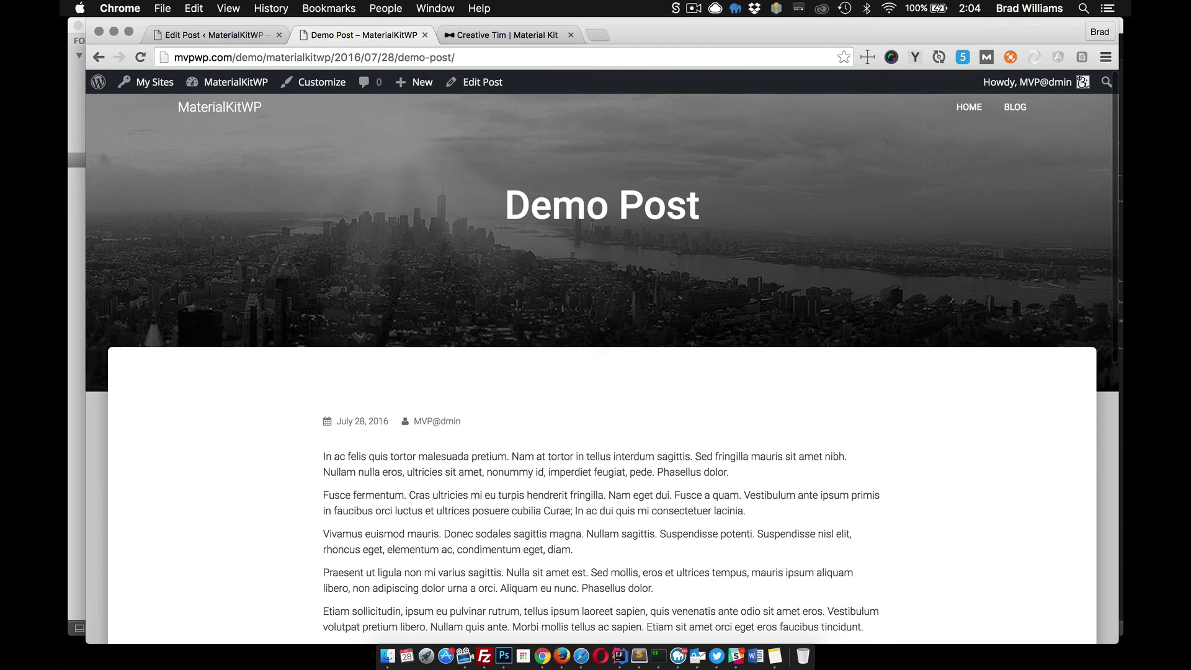
left_click(1018, 108)
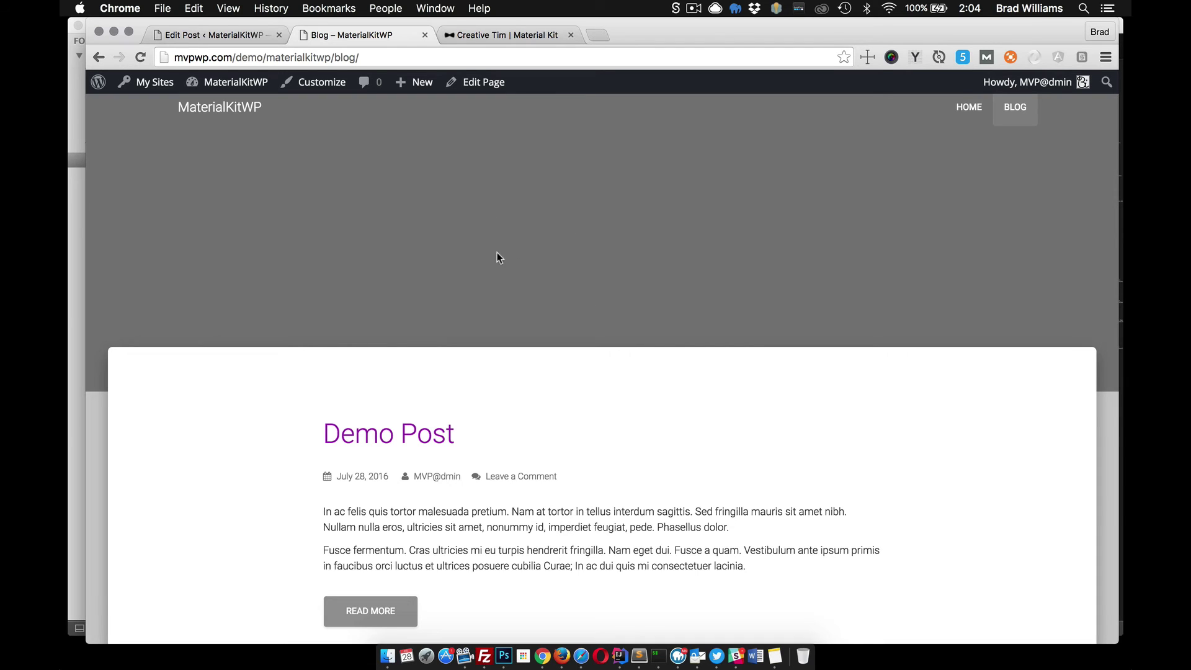
In the Customizer's Blog settings, set bg4.jpeg (misty cliff) as the blog banner image
left_click(196, 38)
mouse_move(131, 361)
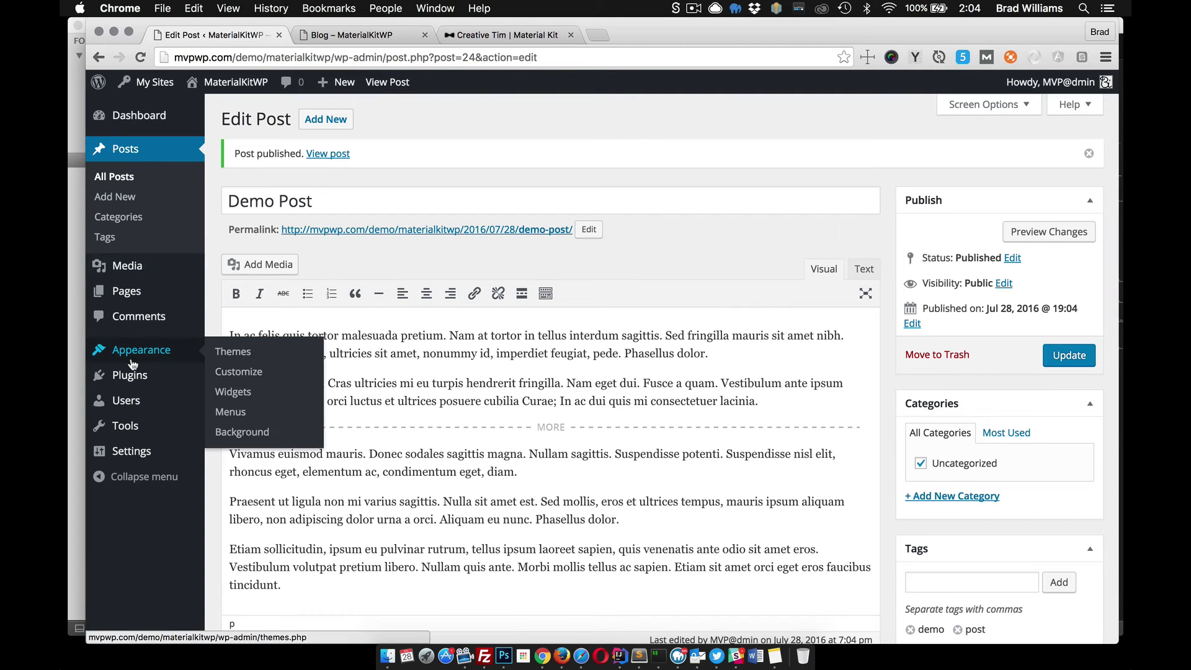
left_click(234, 379)
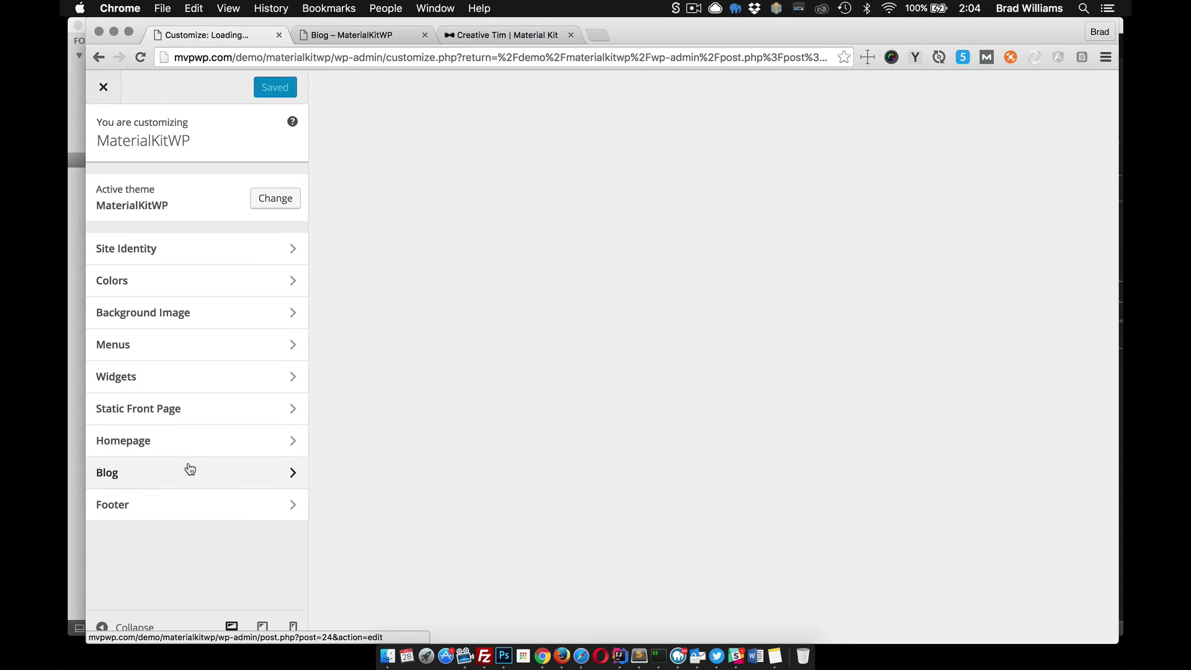
left_click(190, 470)
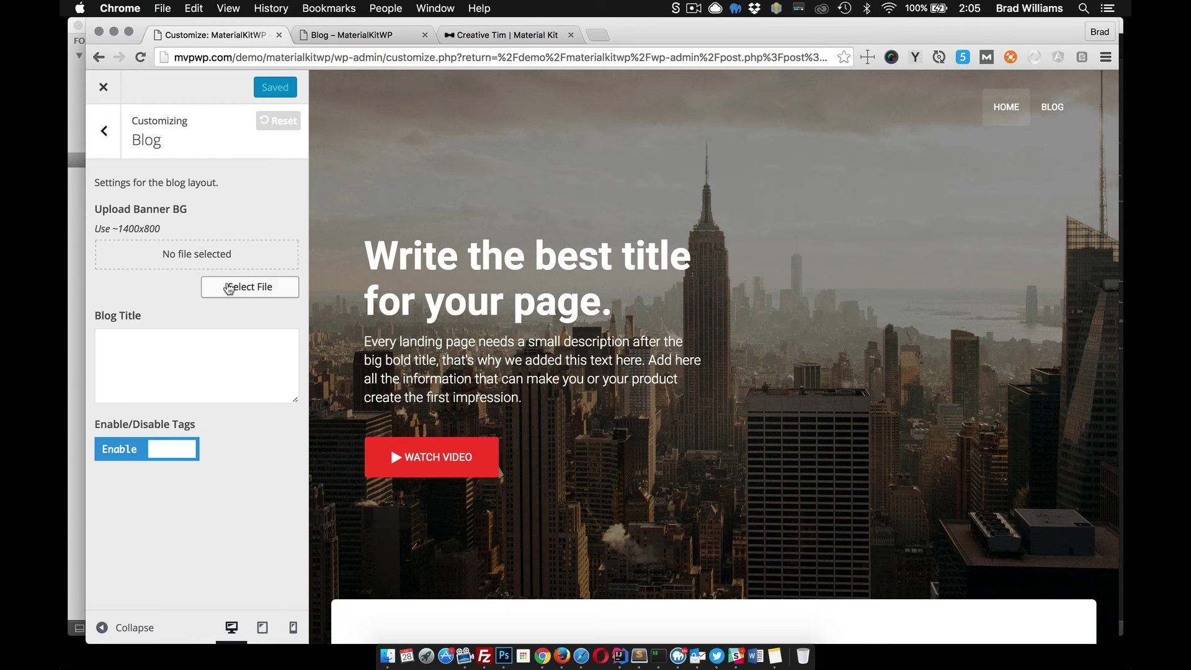
left_click(230, 288)
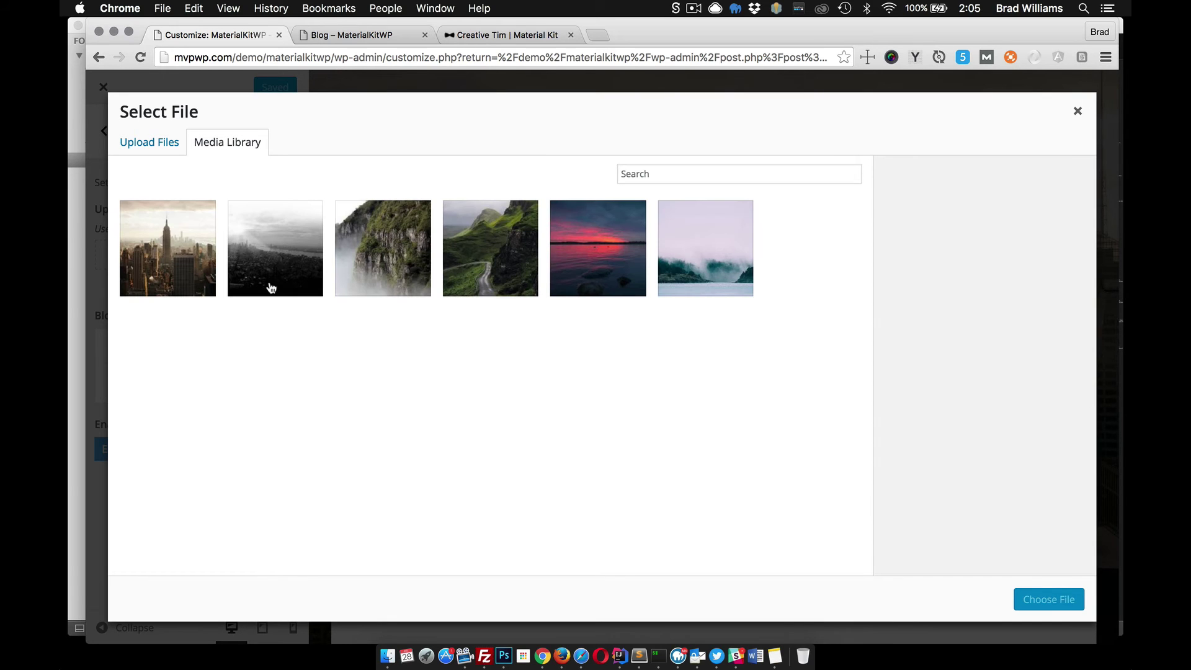
left_click(370, 265)
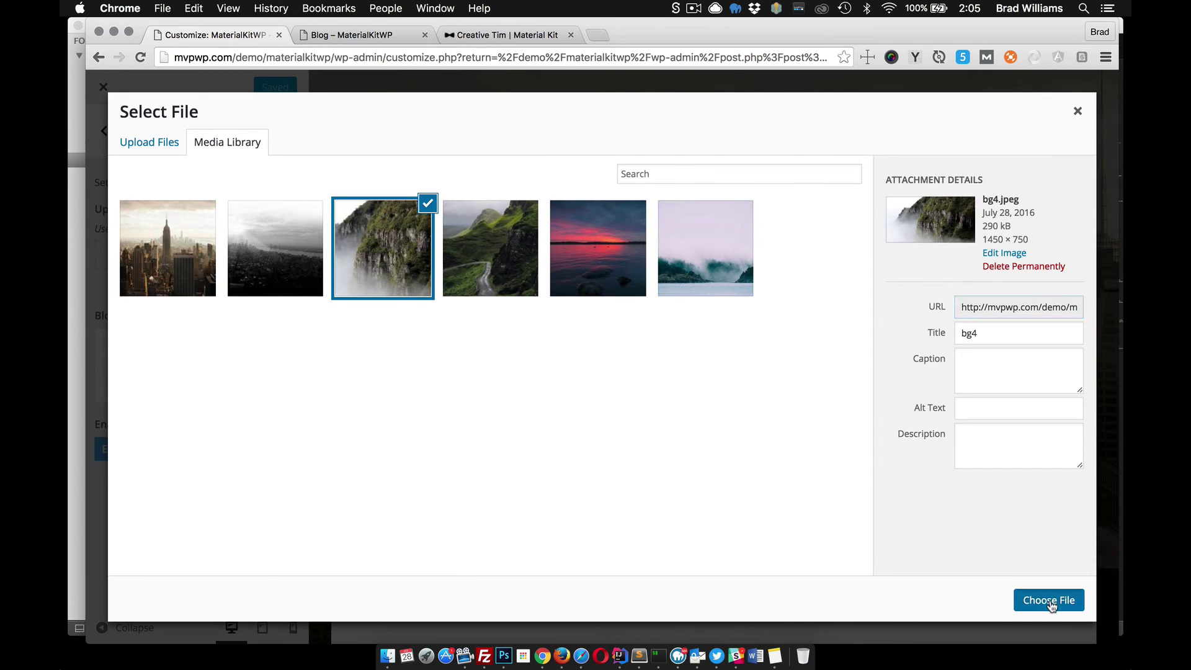
left_click(1050, 595)
Enter the Blog Title 'This is our Blog', check the live page, and Save & Publish
left_click(238, 426)
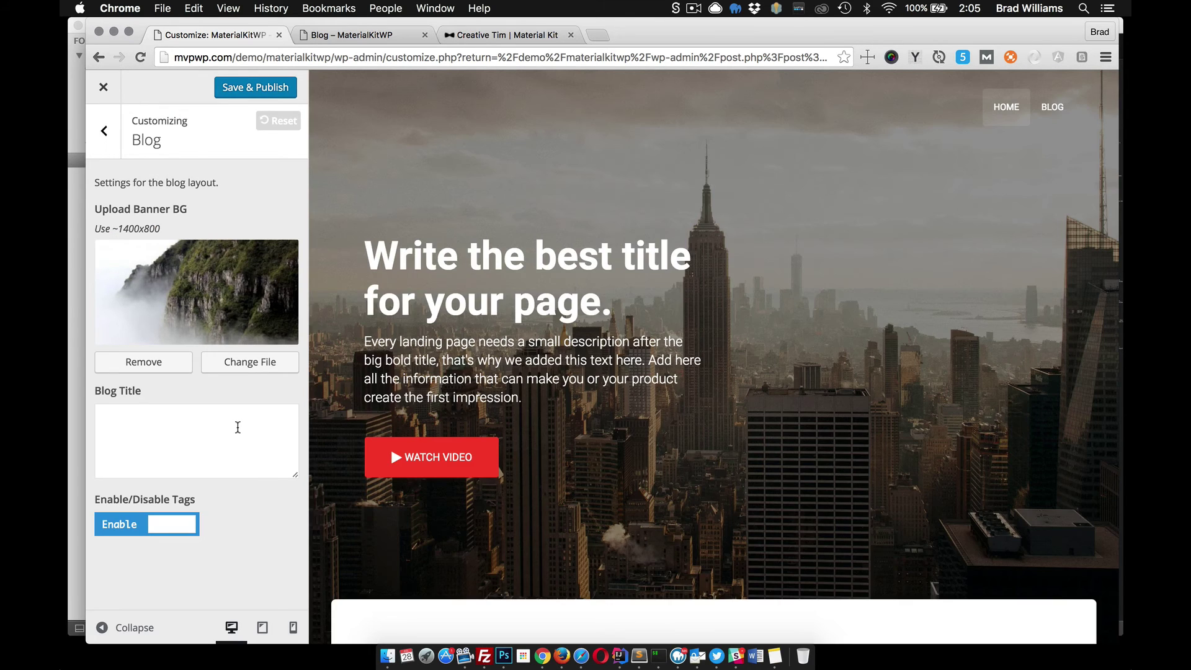
type("This is our Blog")
left_click(368, 35)
scroll(453, 324, "down", 5)
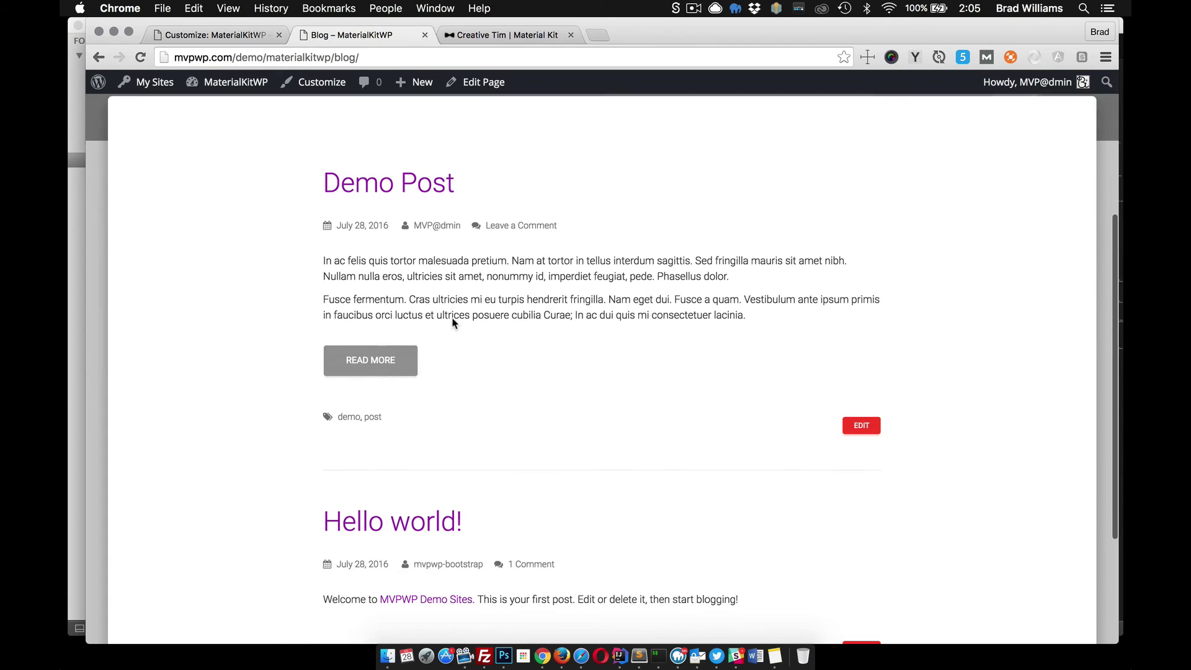
left_click(214, 34)
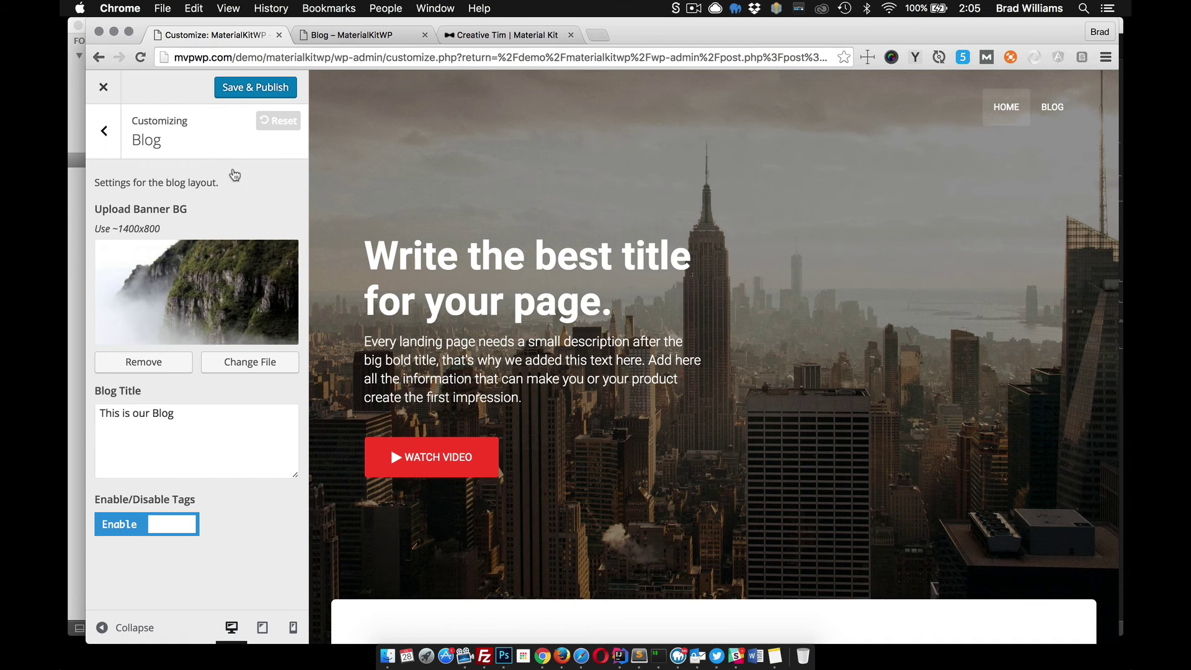
left_click(239, 88)
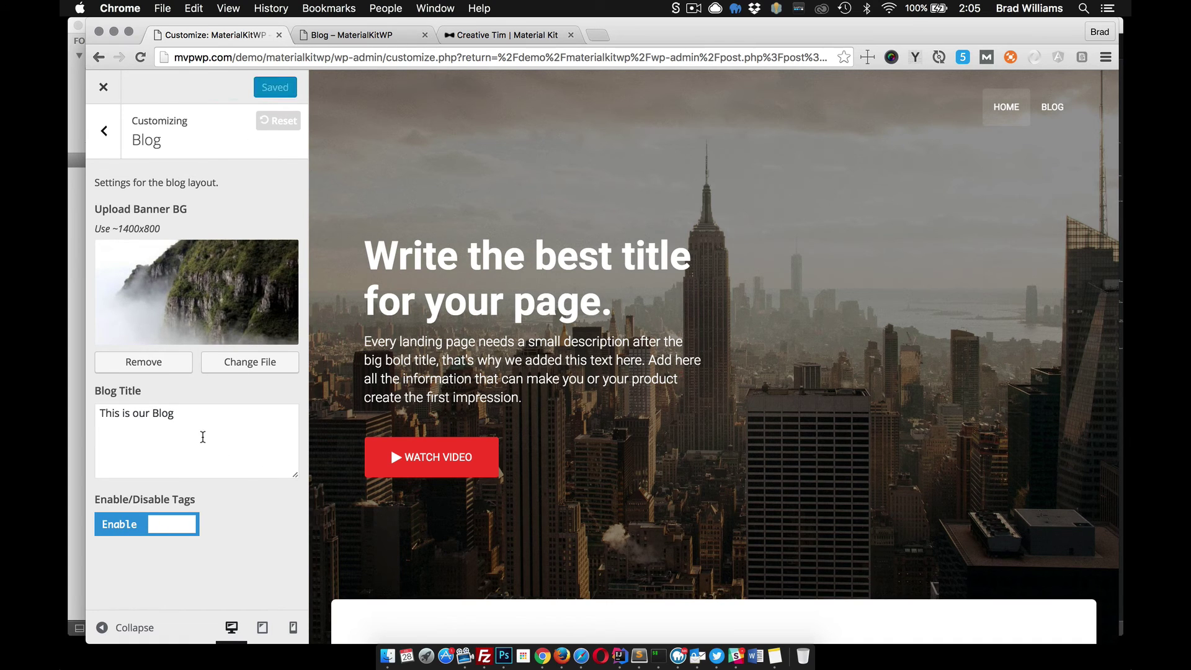
Reload the live Blog page and check the faint 'This is our Blog' title over the misty cliff banner
left_click(357, 35)
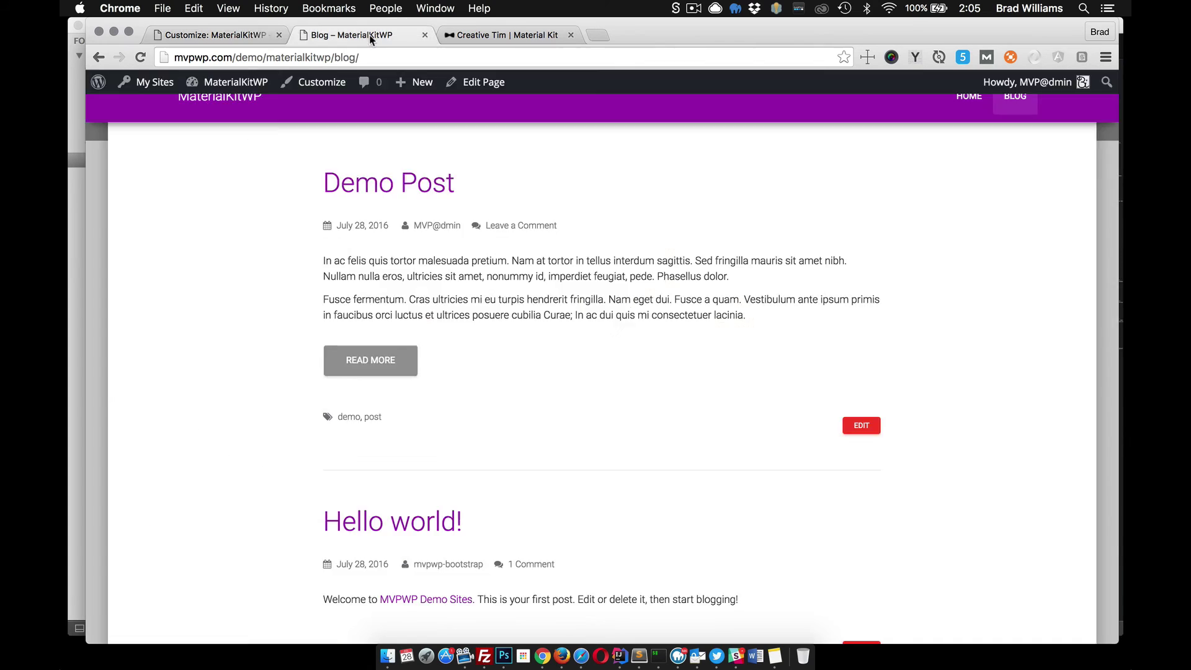
key("super+r")
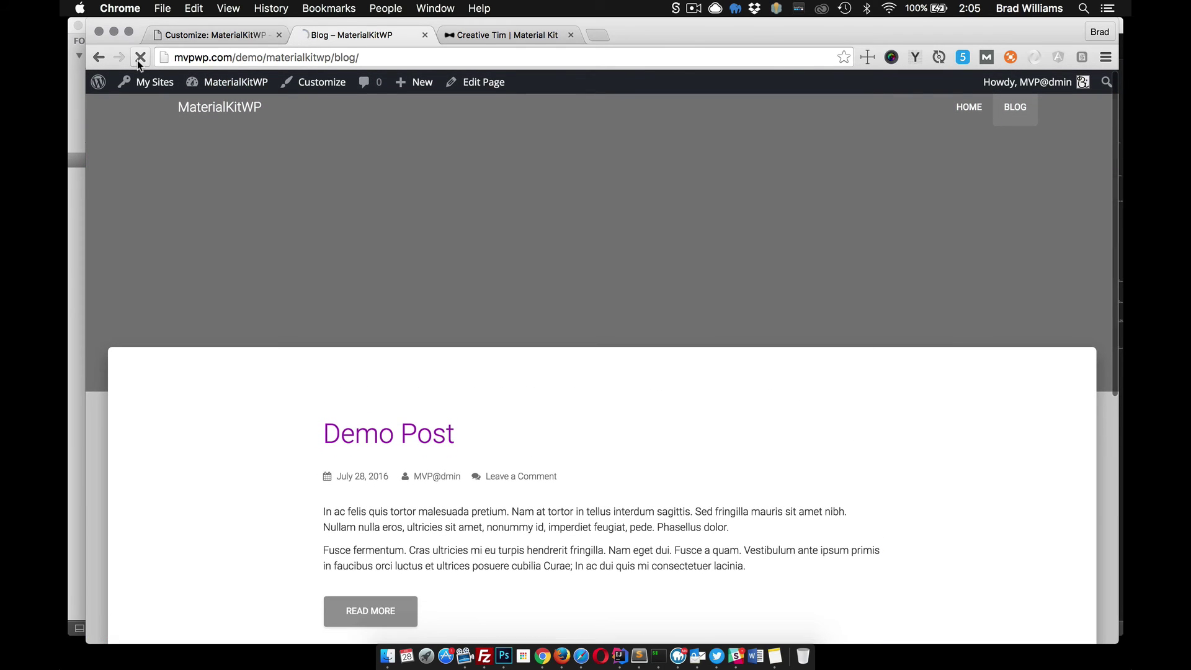
left_click(141, 58)
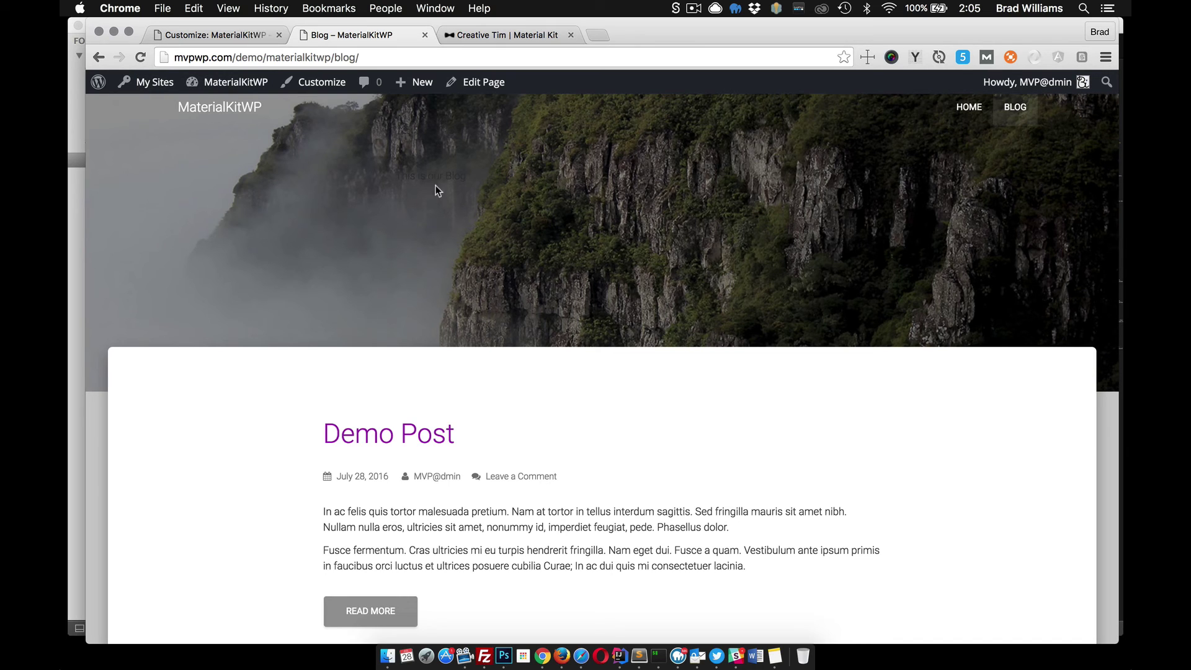
left_click_drag(464, 175, 394, 176)
left_click(438, 181)
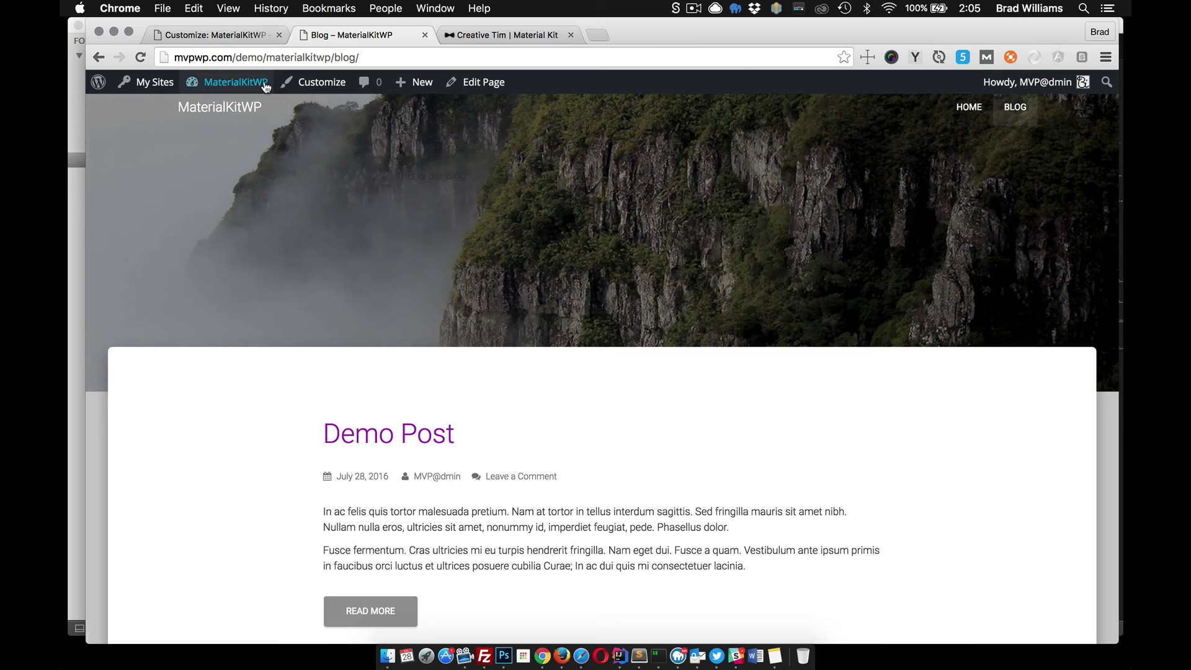
Wrap the Customizer's Blog Title 'This is our Blog' in <h1> and </h1> tags
left_click(238, 38)
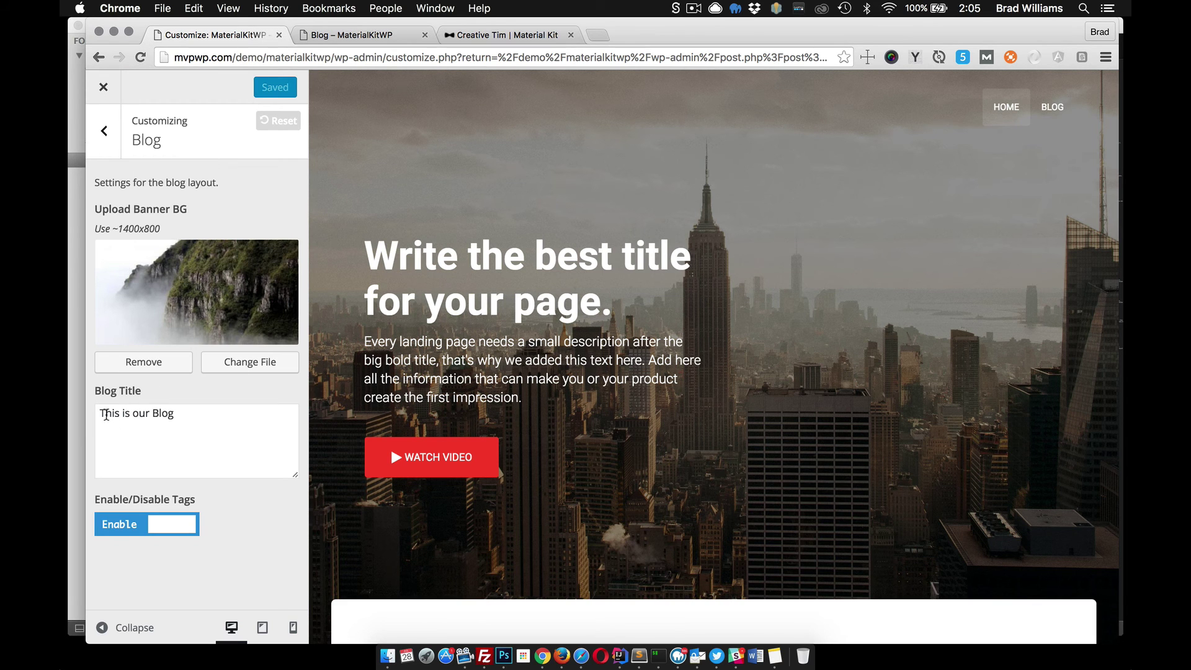
left_click(101, 413)
type("<h1>")
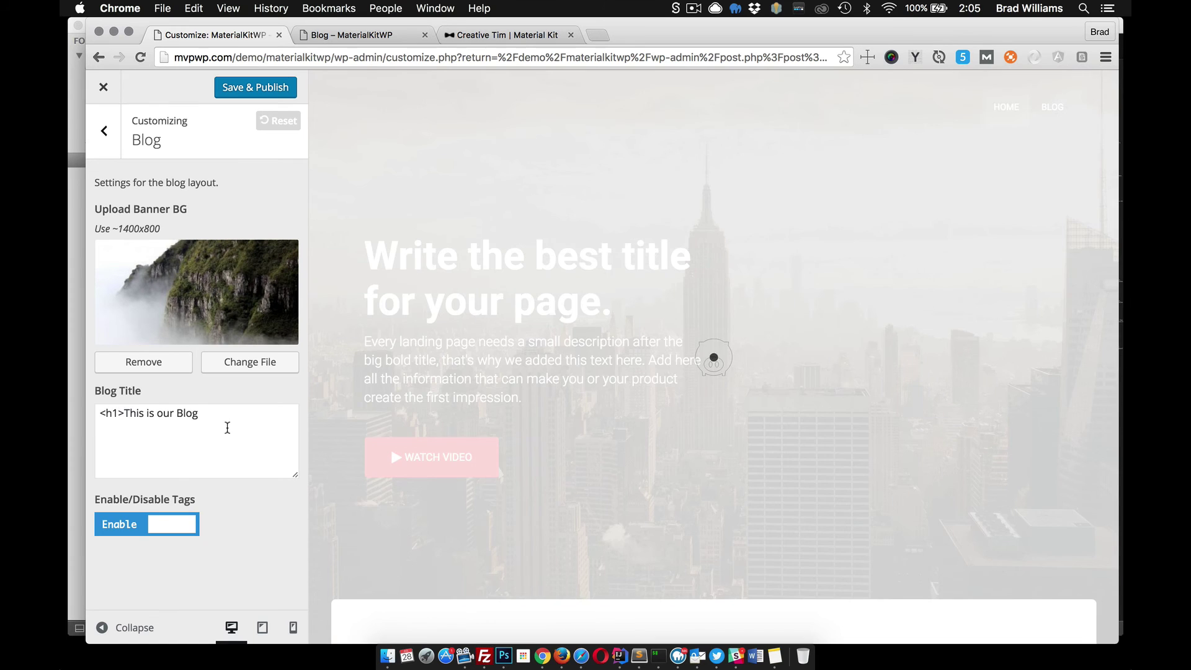
left_click(226, 420)
type("</h1>")
left_click(255, 86)
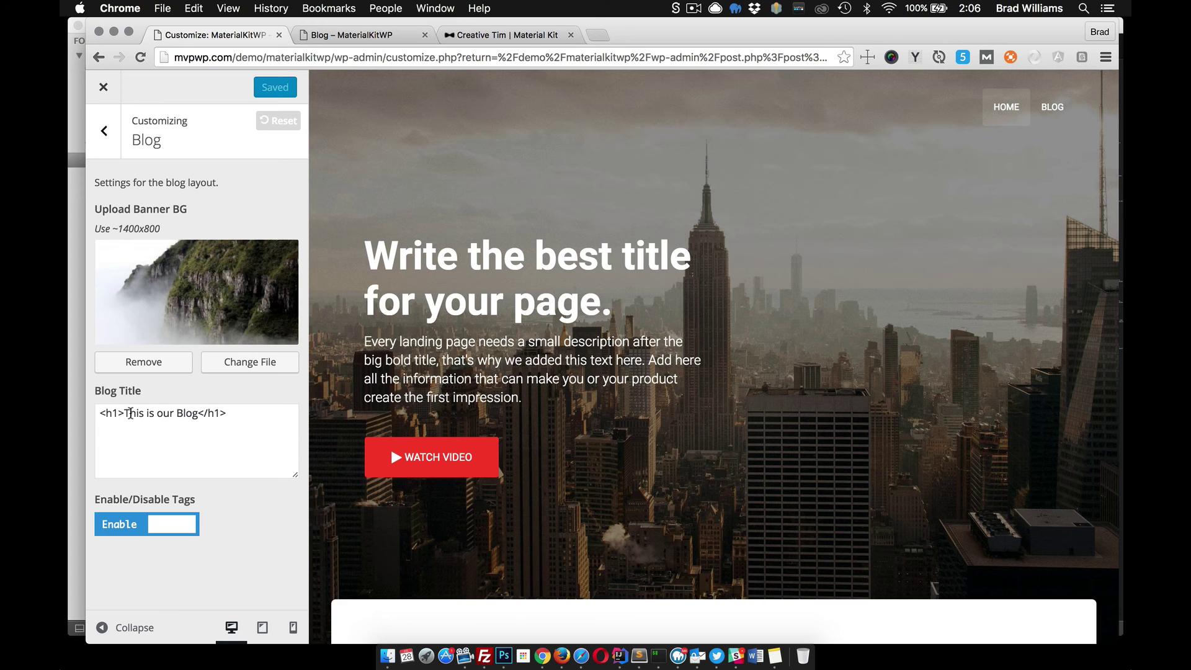
Add class="title text-center" to the h1 tag and Save & Publish the title
left_click(123, 413)
type("title text-center")
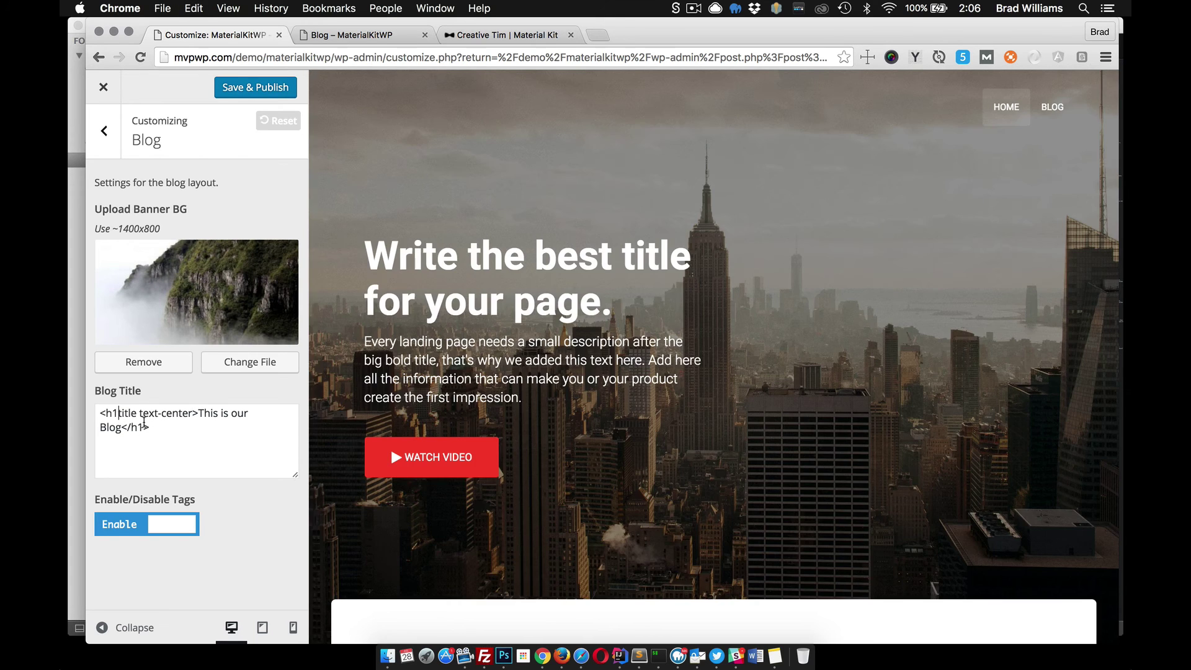
type("class =")
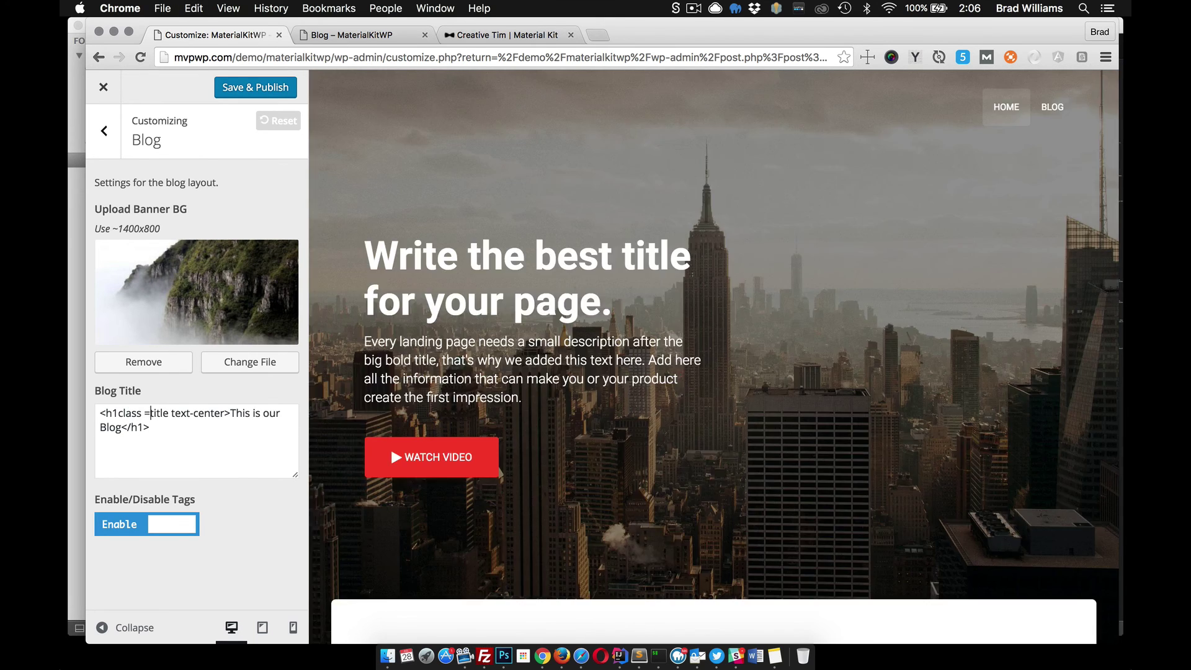
type("\"")
key("Left")
key("Left")
key("Left")
key("Left")
key("Left")
key("Left")
key("Left")
key("Left")
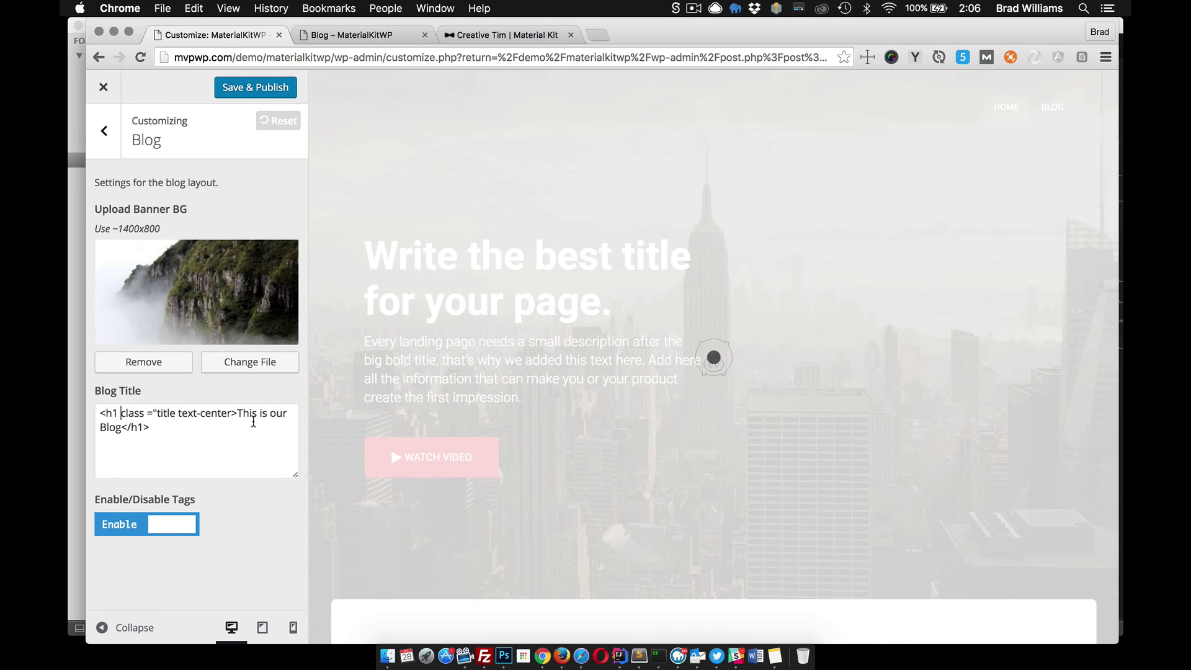
left_click(231, 413)
type("\"")
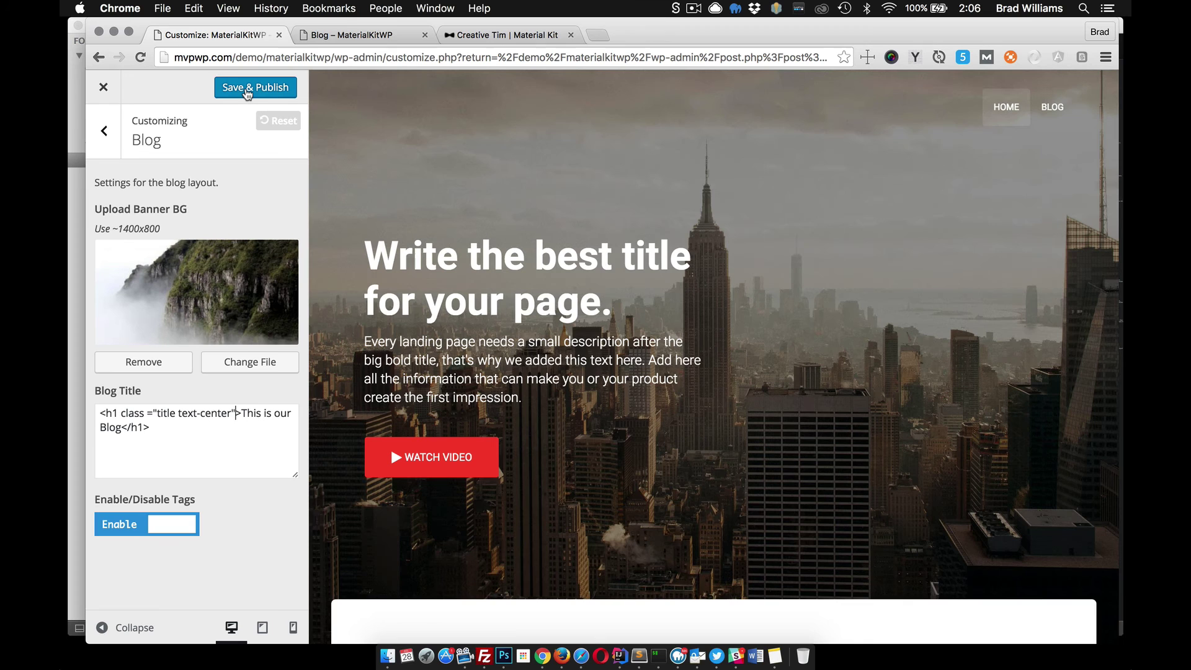
left_click(247, 91)
Reload the live Blog page and compare the centred 'This is our Blog' heading with the Customizer setting
left_click(348, 35)
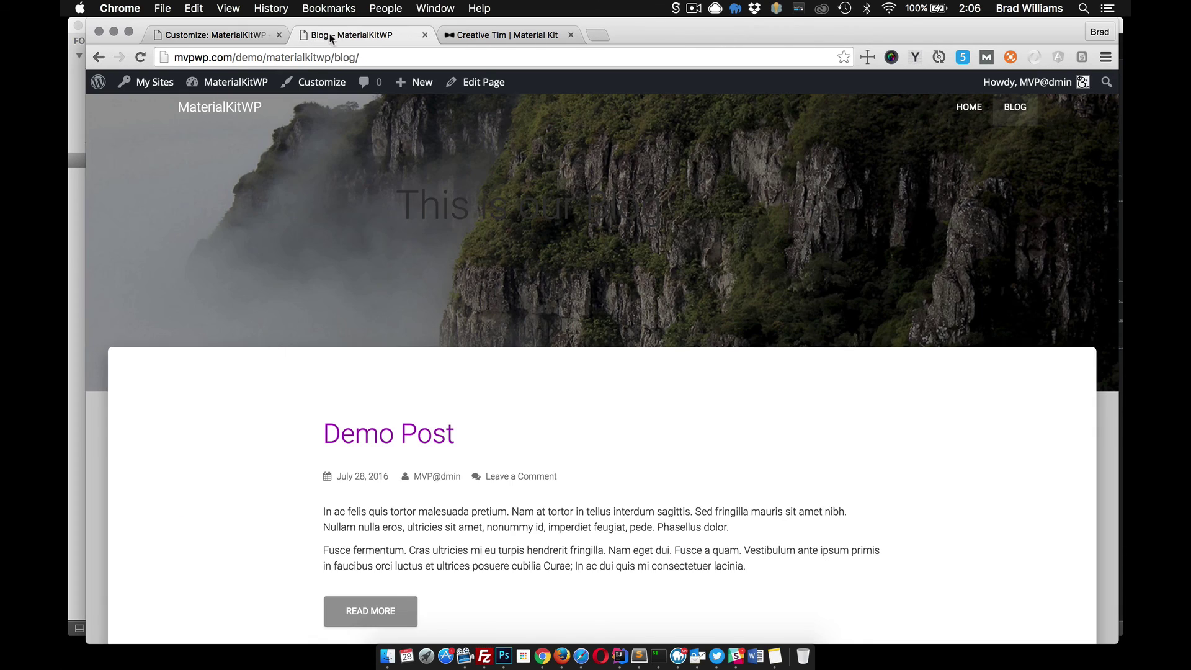
left_click(141, 58)
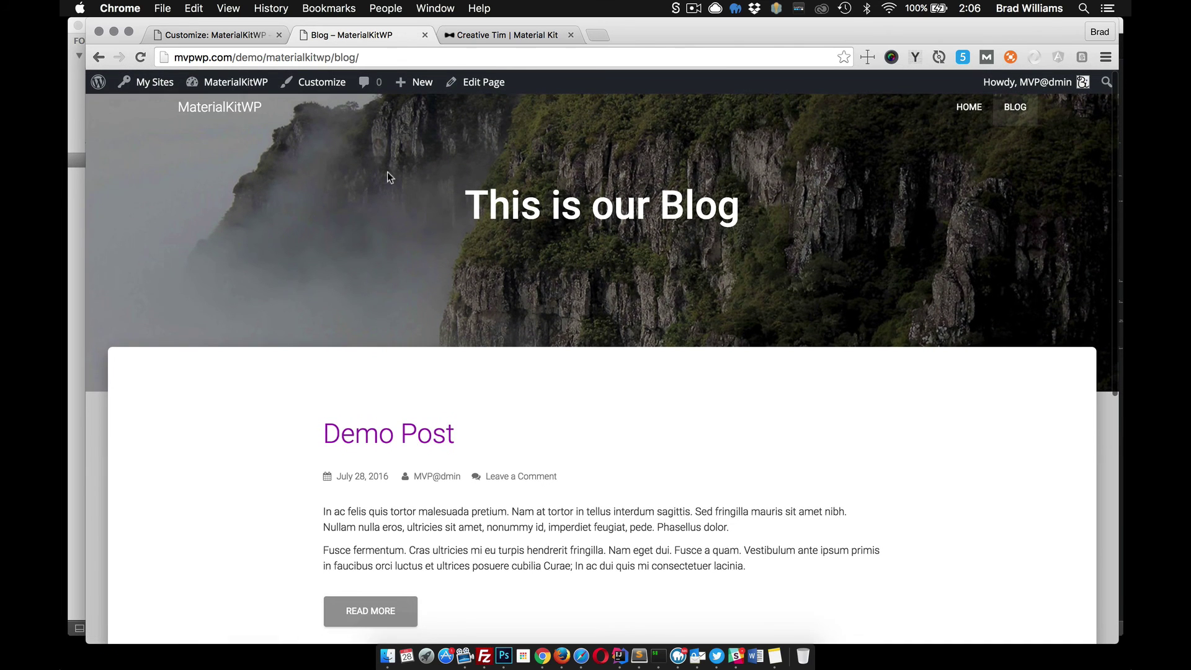
left_click(229, 37)
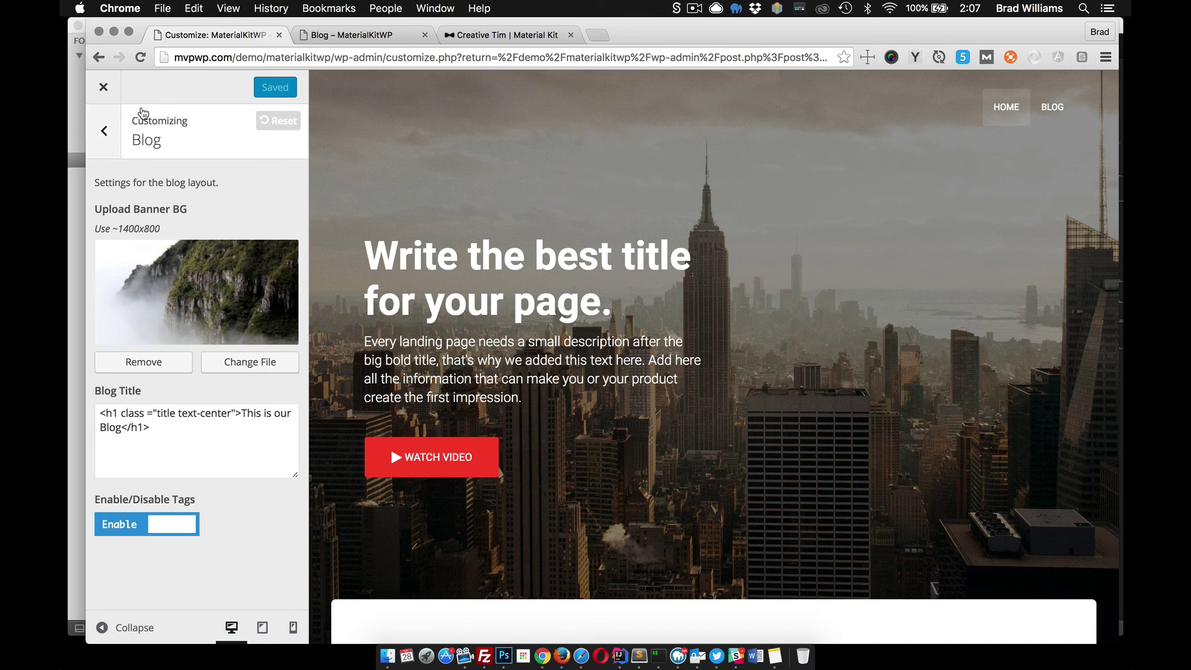
left_click(336, 36)
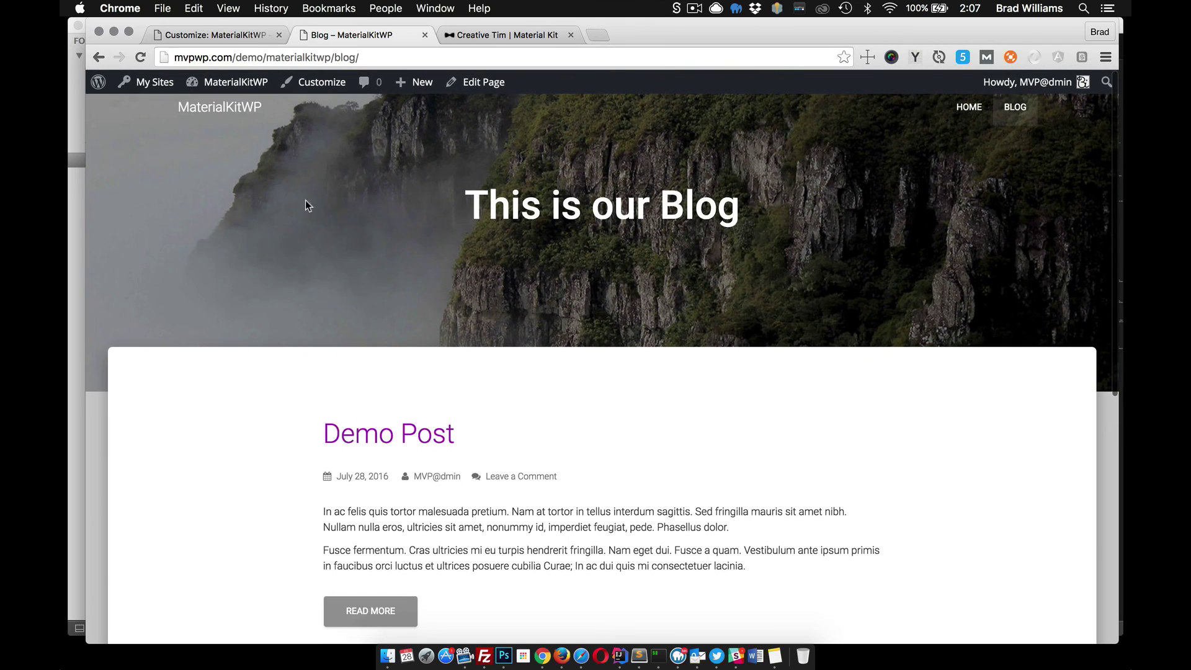
scroll(455, 394, "down", 5)
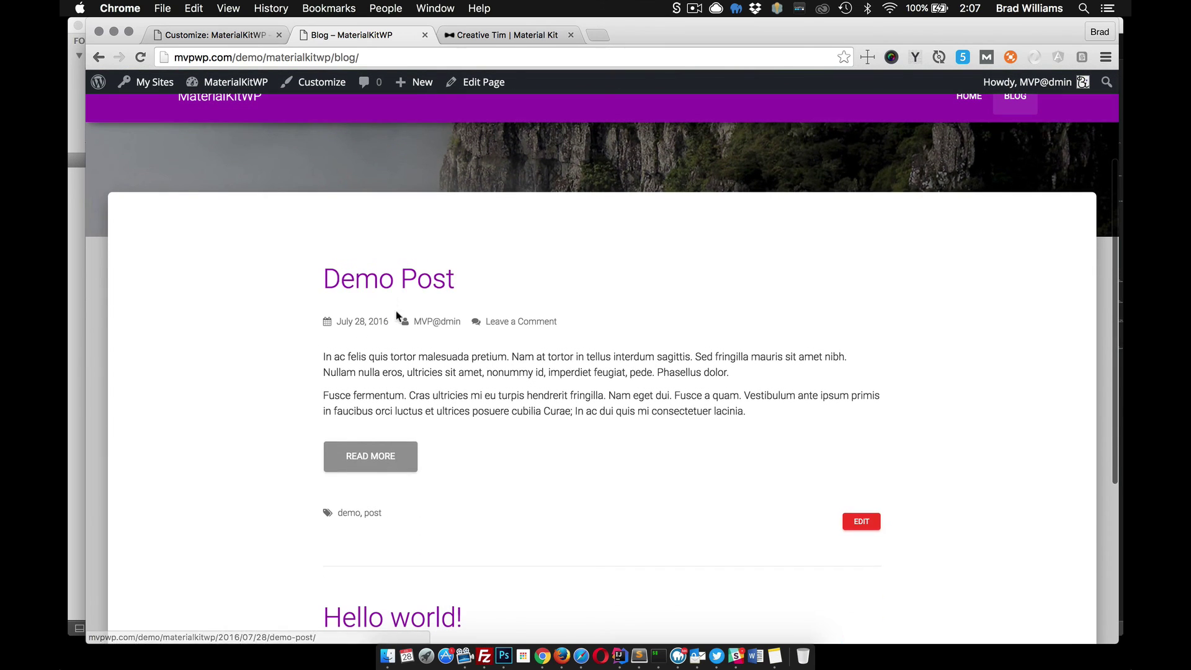
Open the full Demo Post from the Blog page to view its city-skyline banner, then return to the Customizer
left_click(371, 457)
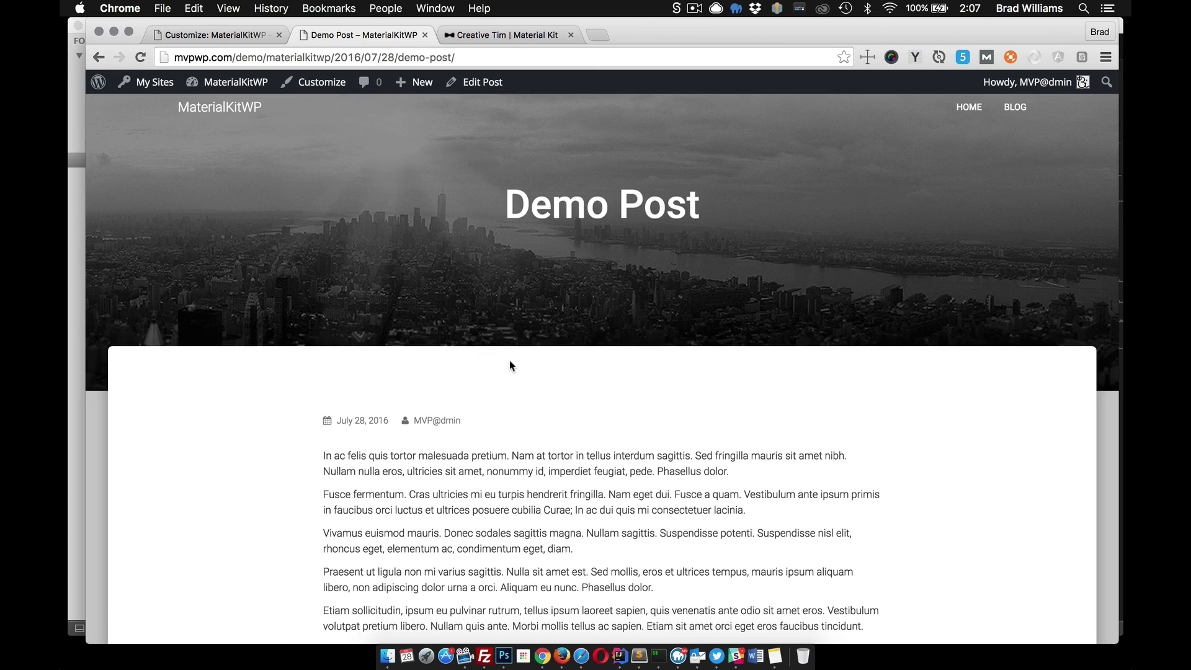
scroll(509, 360, "down", 10)
scroll(508, 360, "up", 9)
scroll(510, 365, "up", 2)
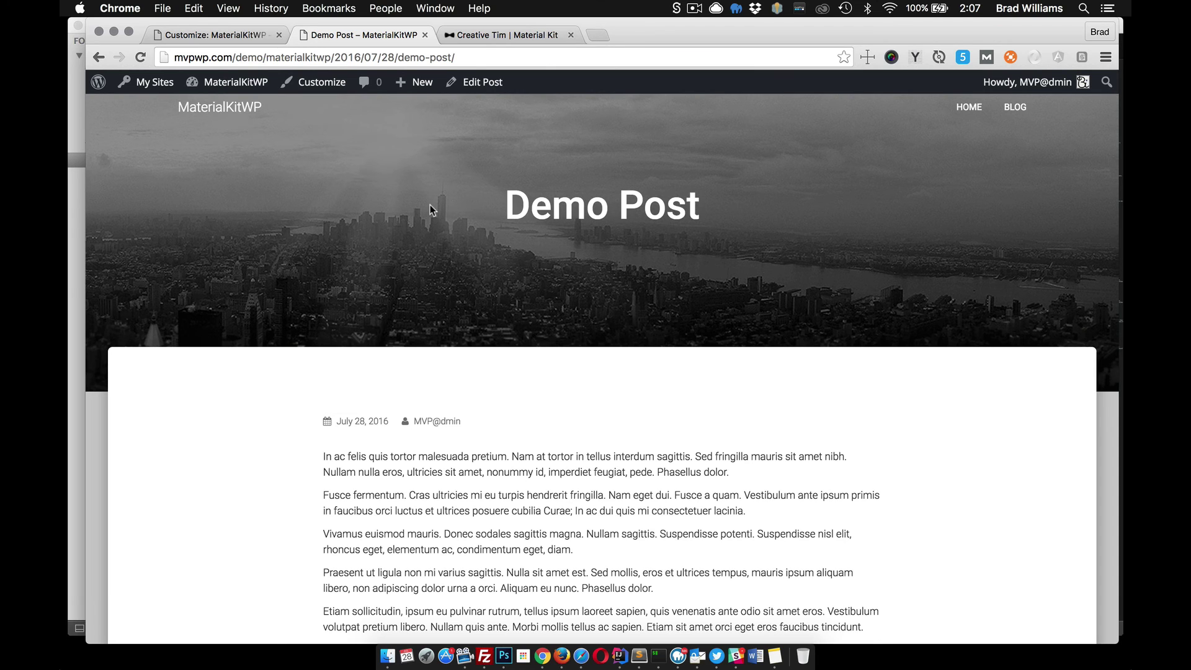
left_click(216, 35)
Close the Customizer and open Sample Page for editing from All Pages
left_click(103, 87)
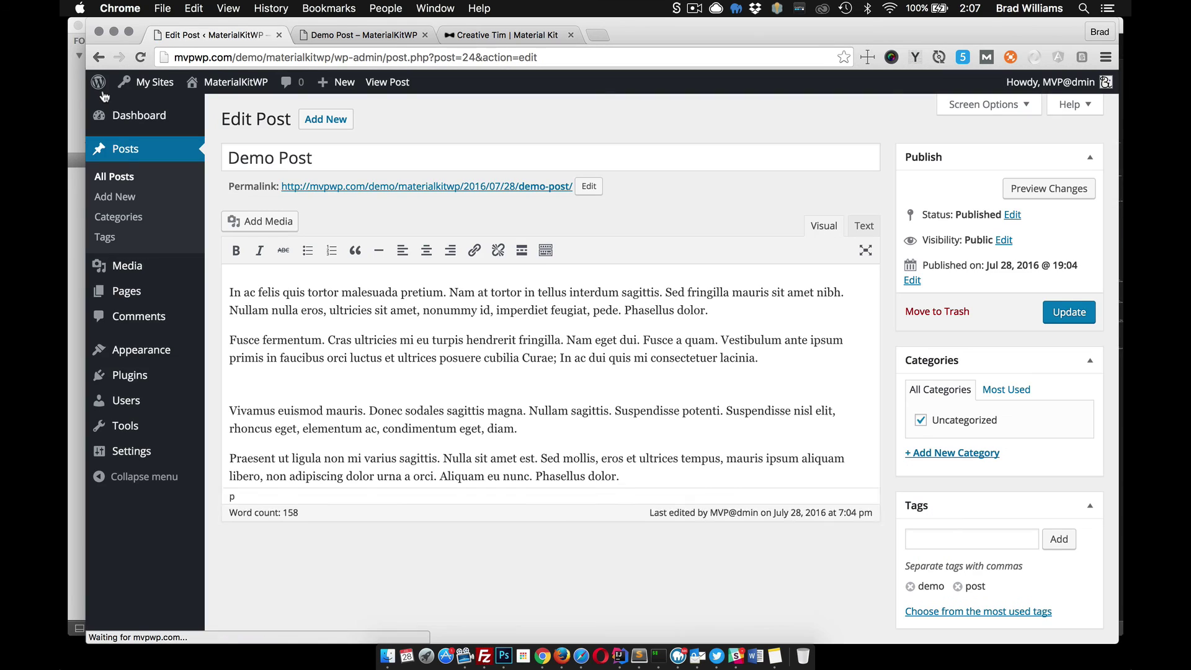
mouse_move(142, 292)
left_click(229, 300)
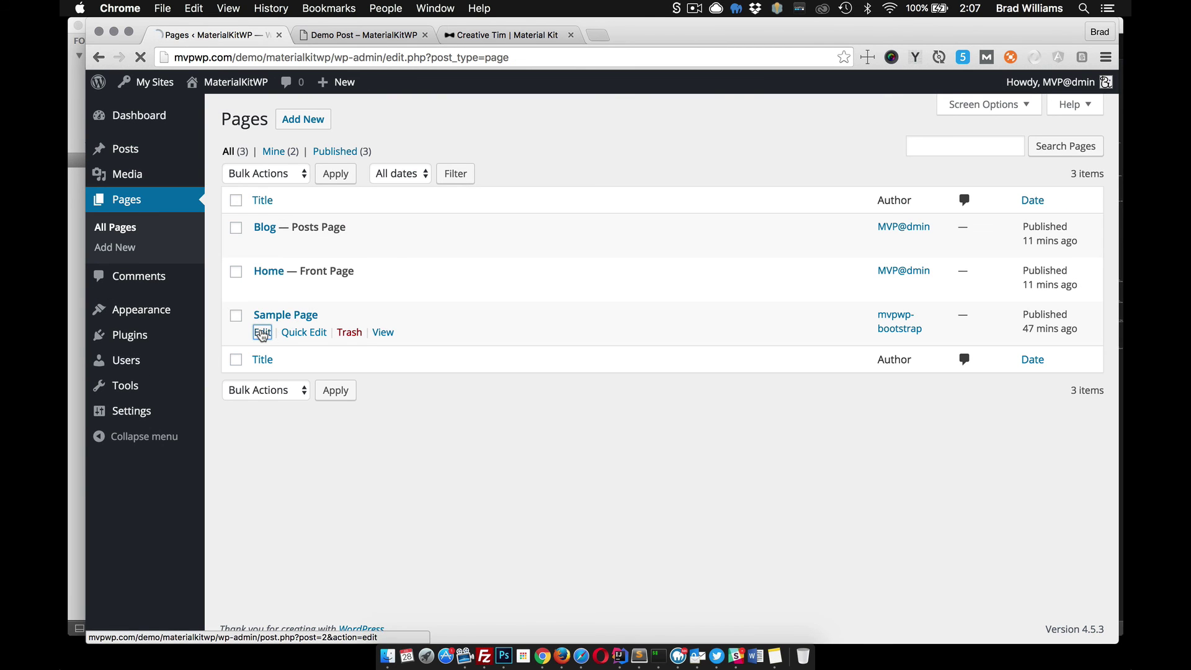
left_click(261, 334)
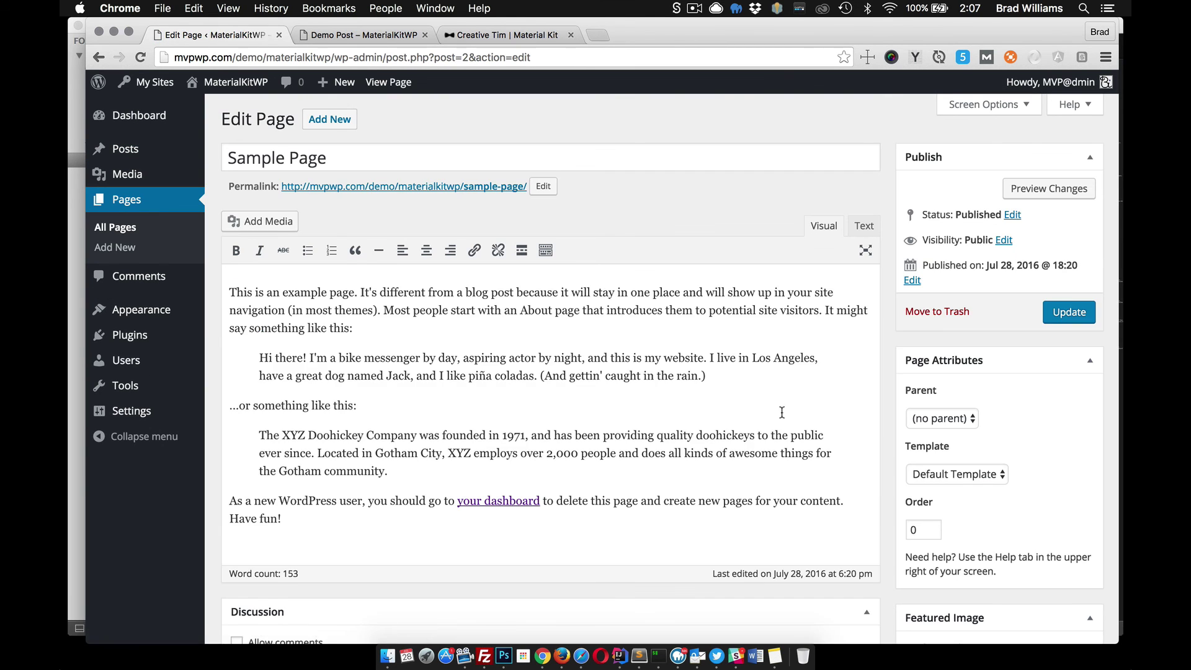
Set bg2.jpeg, the red sunset lake photo, as the Sample Page's featured image
scroll(1018, 488, "down", 3)
left_click(959, 558)
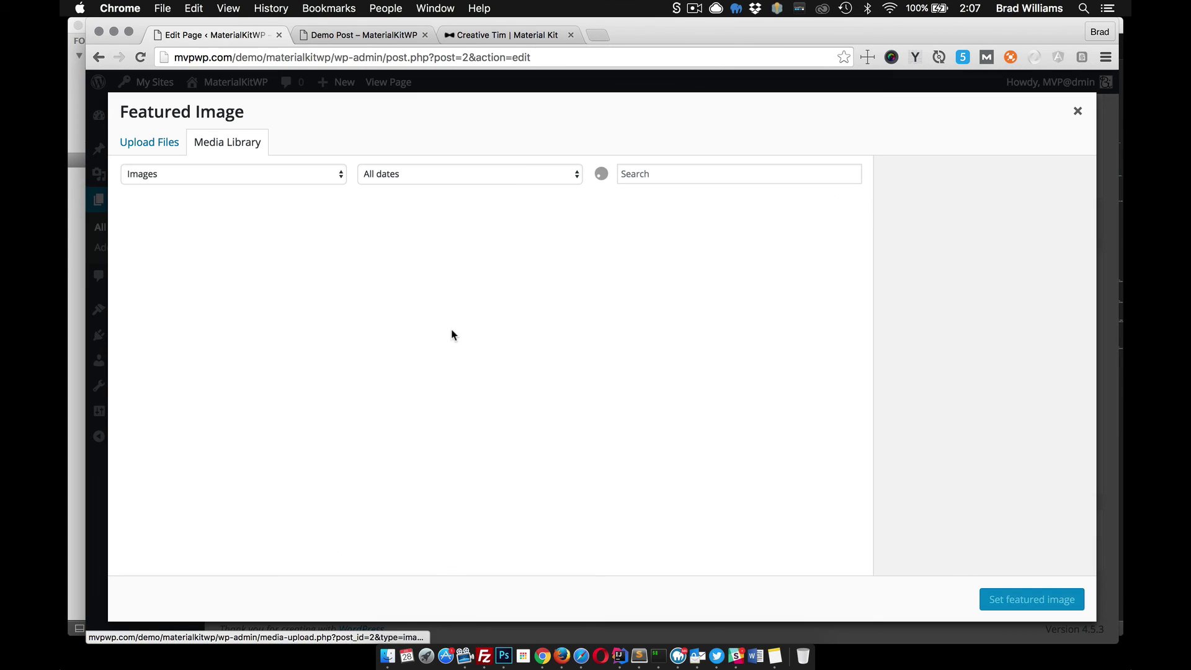
left_click(591, 268)
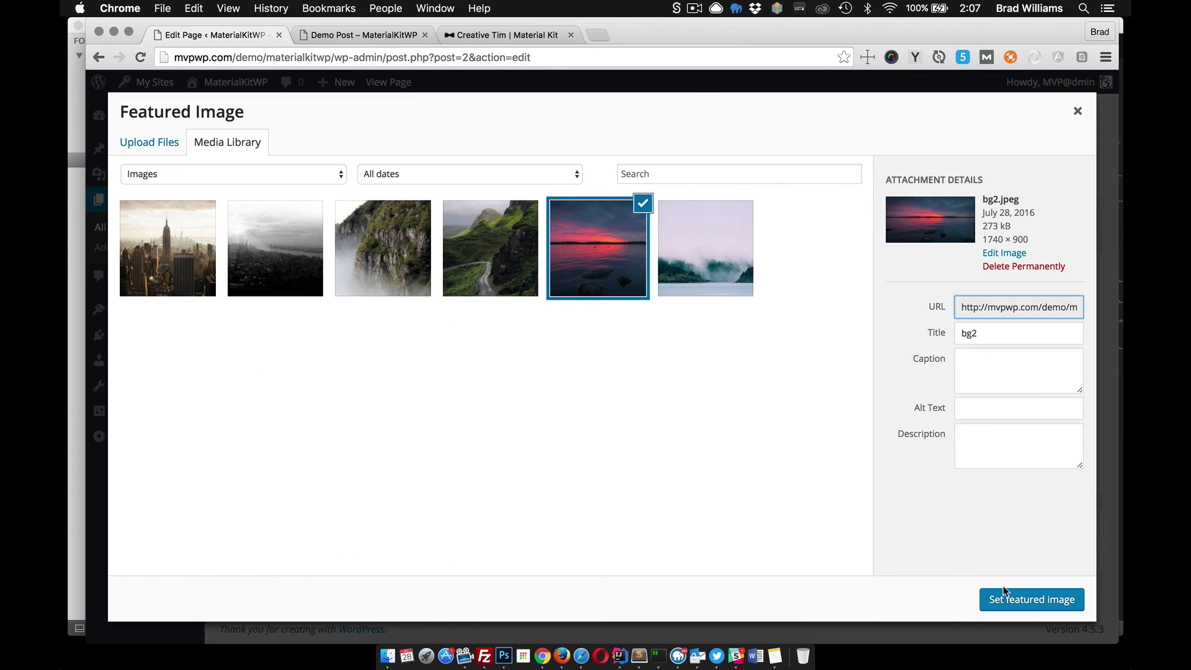
left_click(1018, 598)
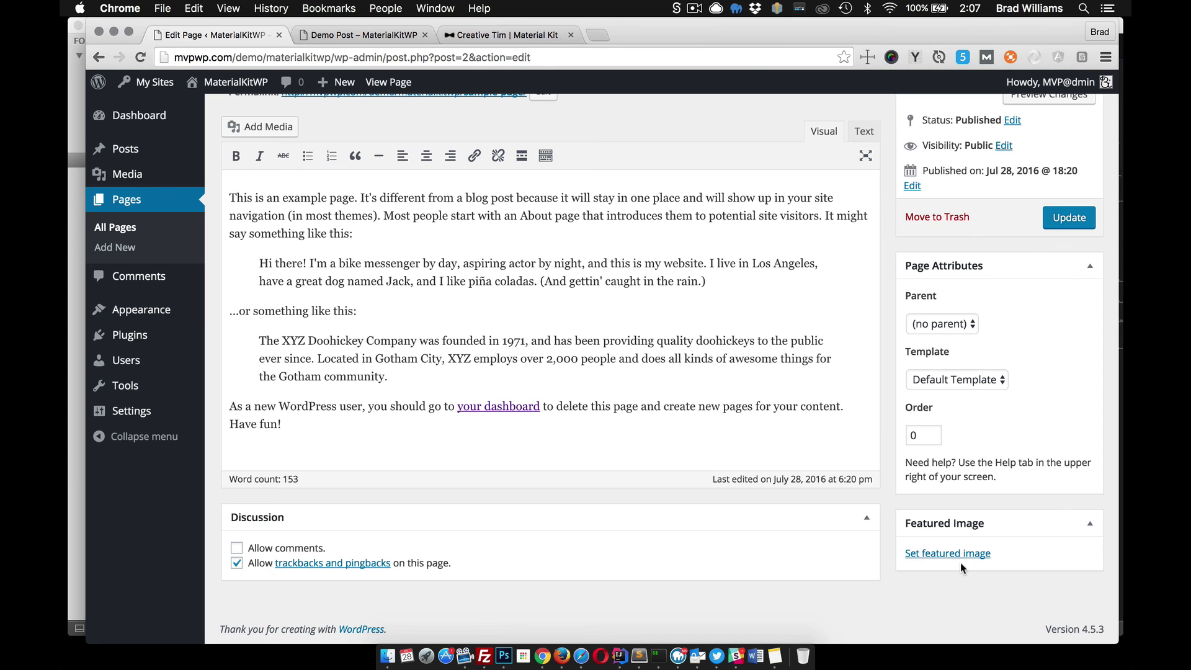
scroll(600, 393, "up", 3)
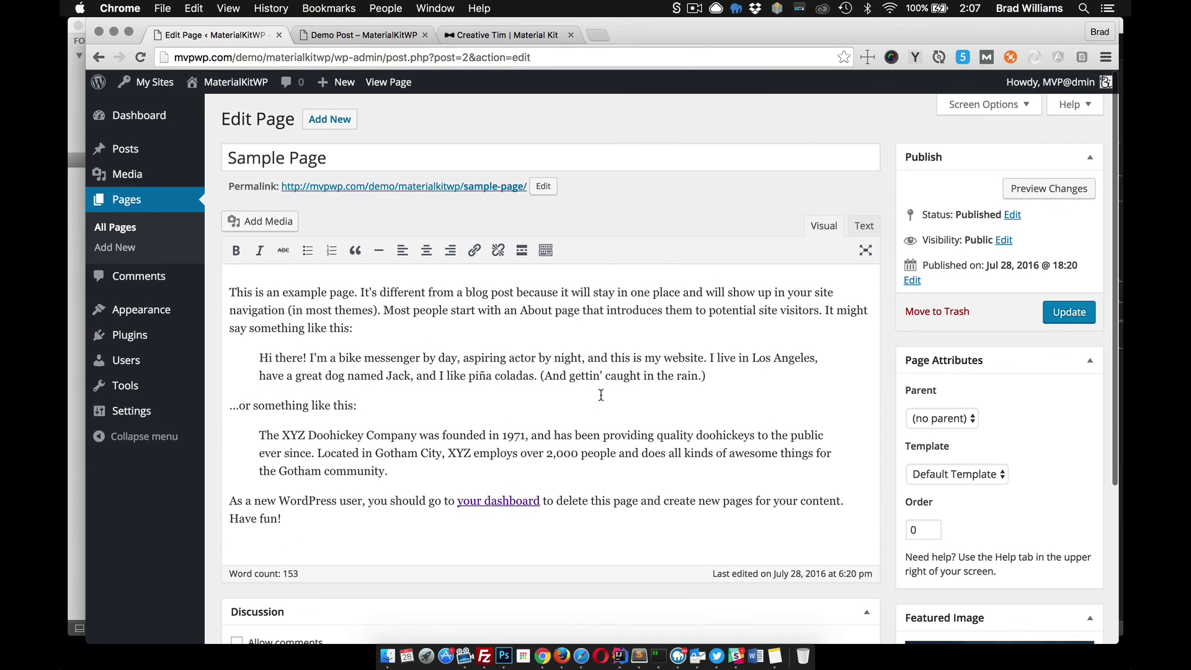
Update the Sample Page and check its red sunset banner live in a new tab, comparing with Demo Post
left_click(1061, 313)
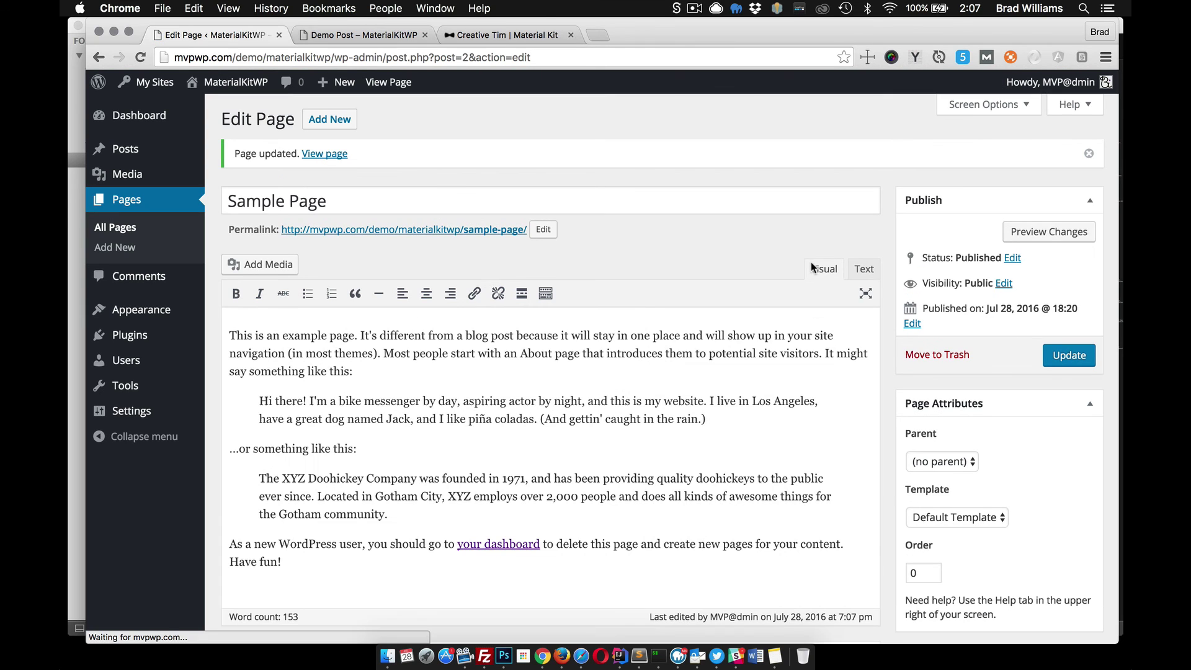
left_click(498, 231, "super")
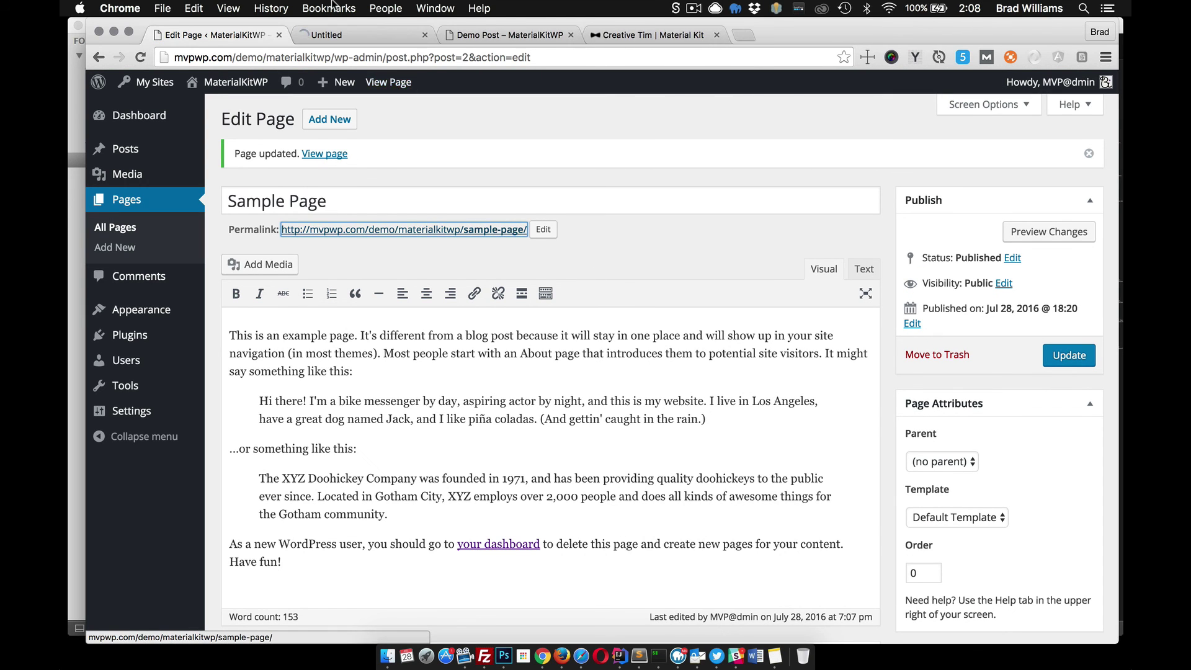
left_click(333, 35)
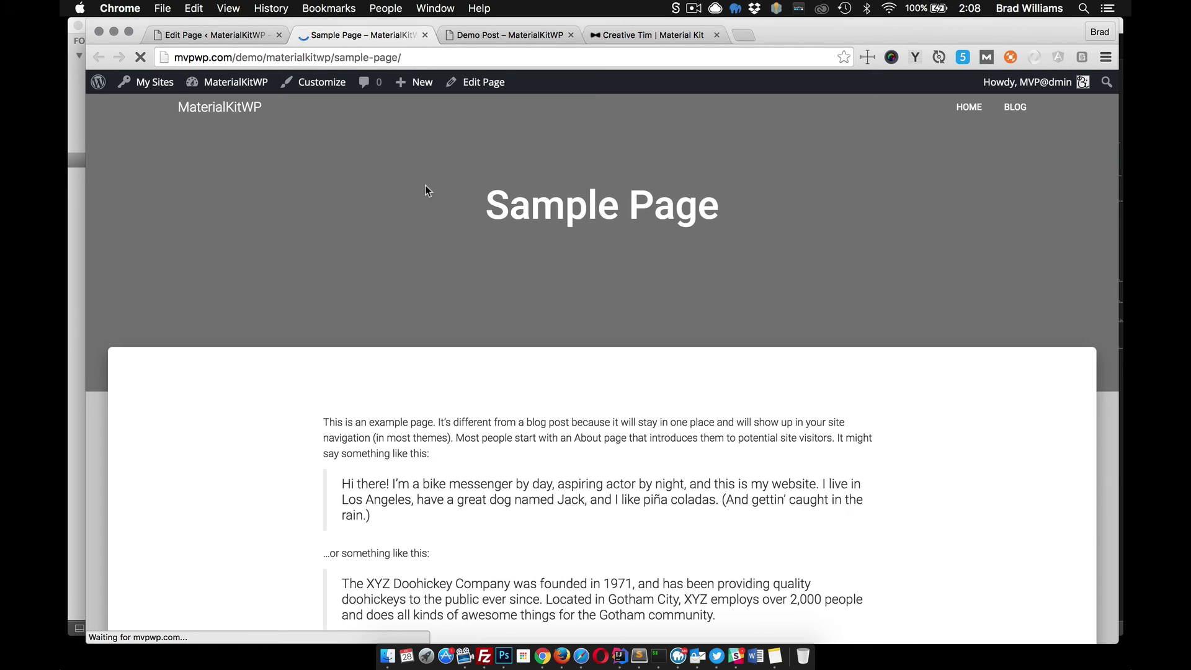
scroll(455, 358, "down", 5)
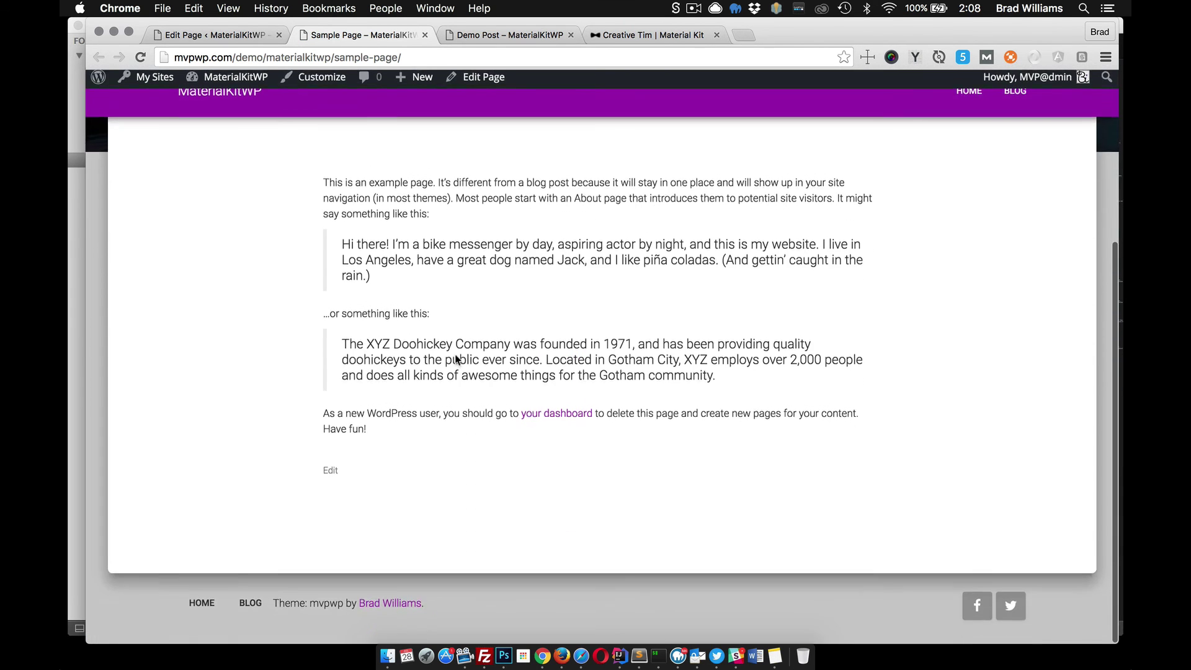
scroll(455, 359, "down", 2)
scroll(455, 356, "up", 5)
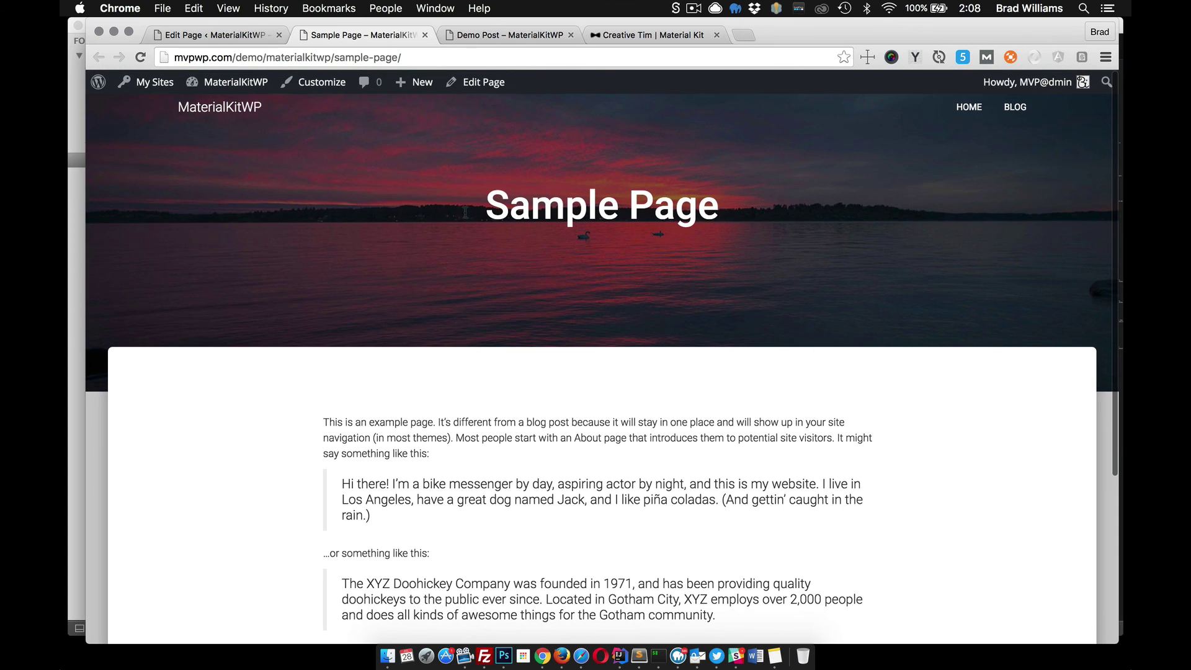
left_click(477, 36)
left_click(372, 37)
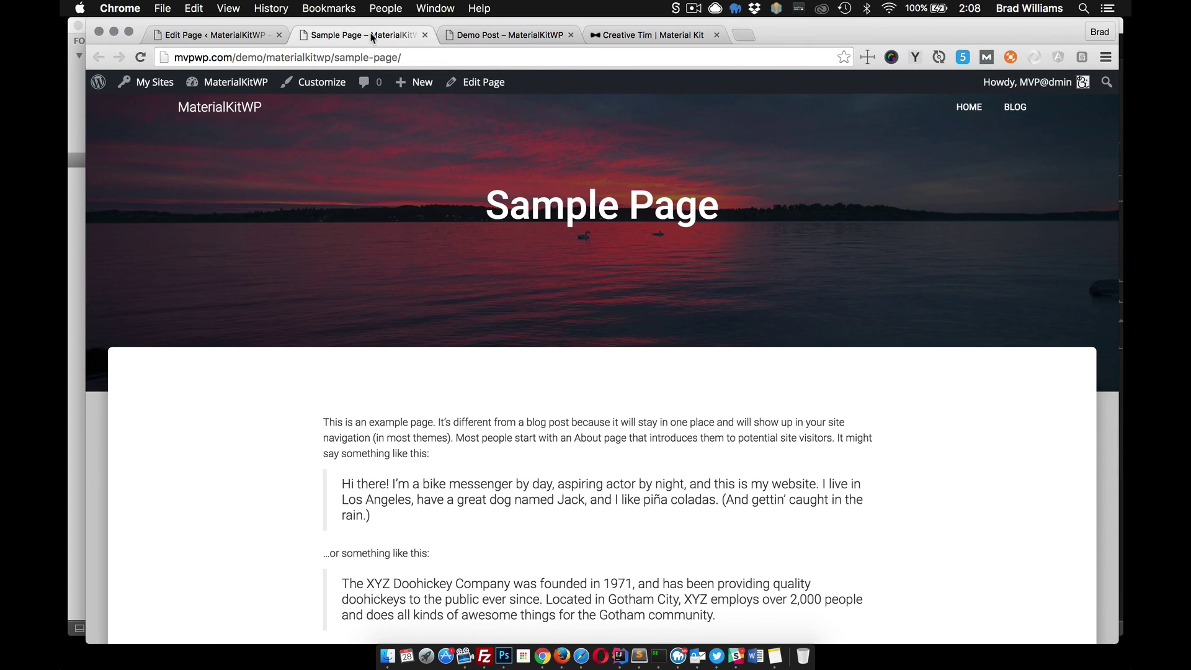